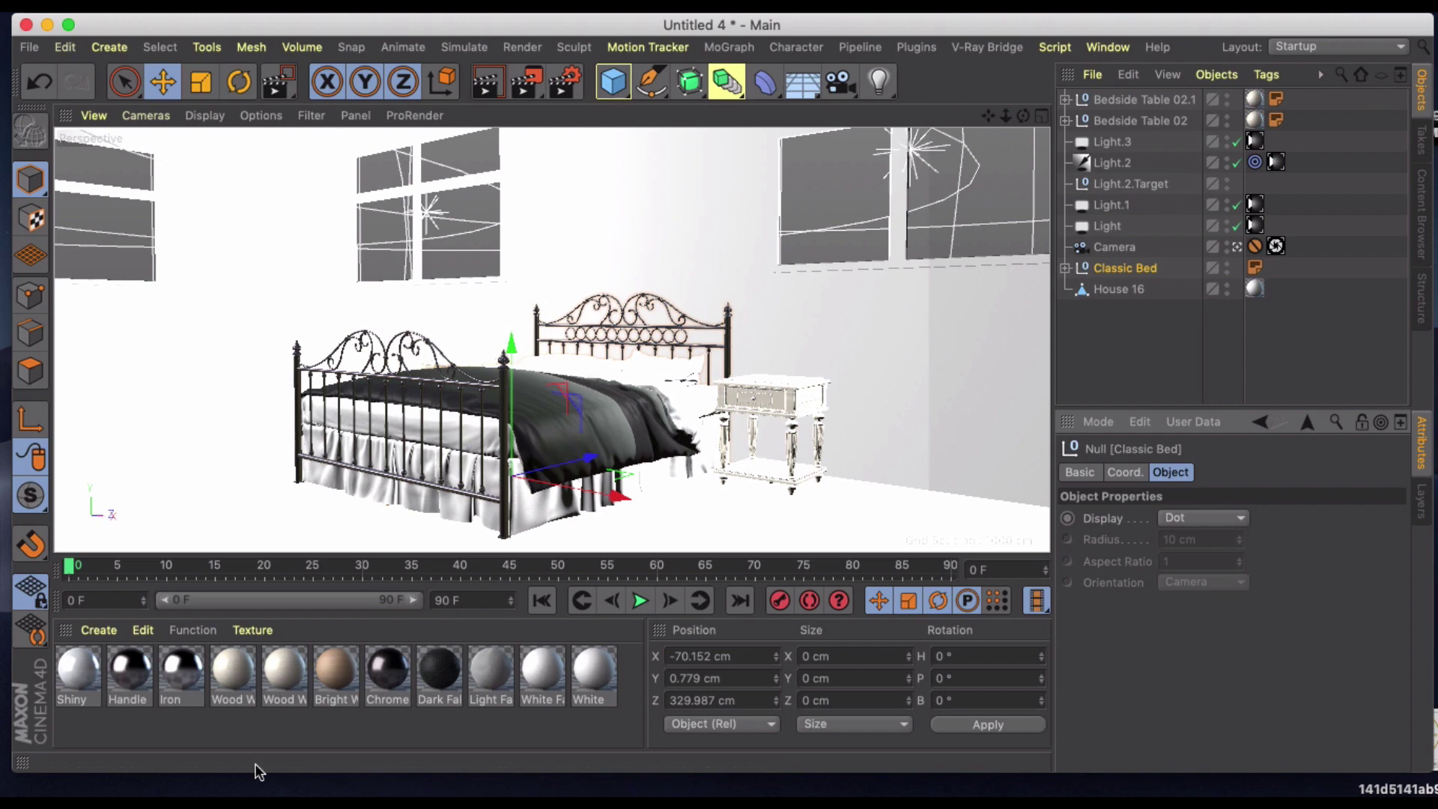
- View the interiorlight.tif reference render from the Desktop archviz folder, then close it
left_click(38, 776)
left_click(128, 315)
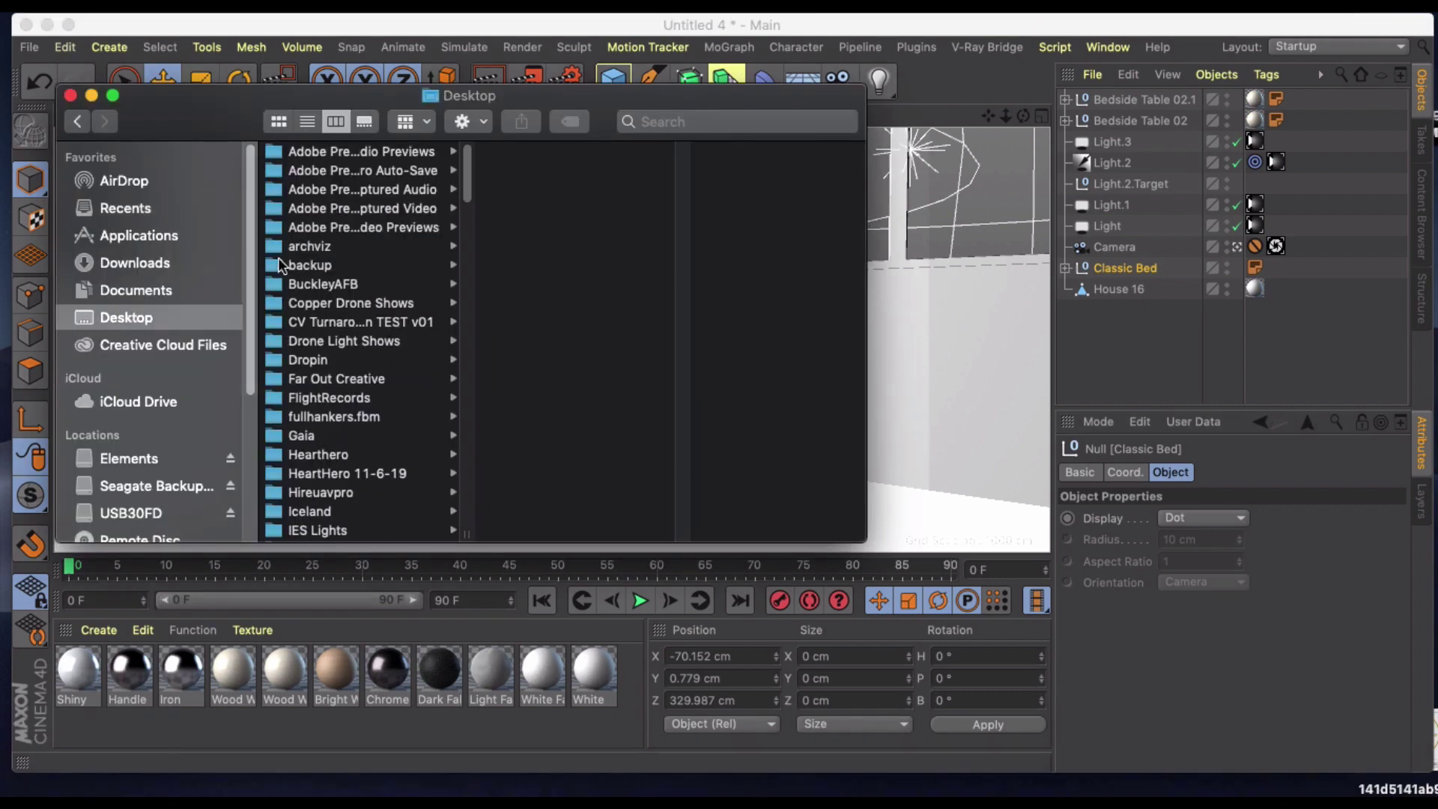
left_click(341, 248)
double_click(529, 417)
left_click_drag(343, 42, 416, 38)
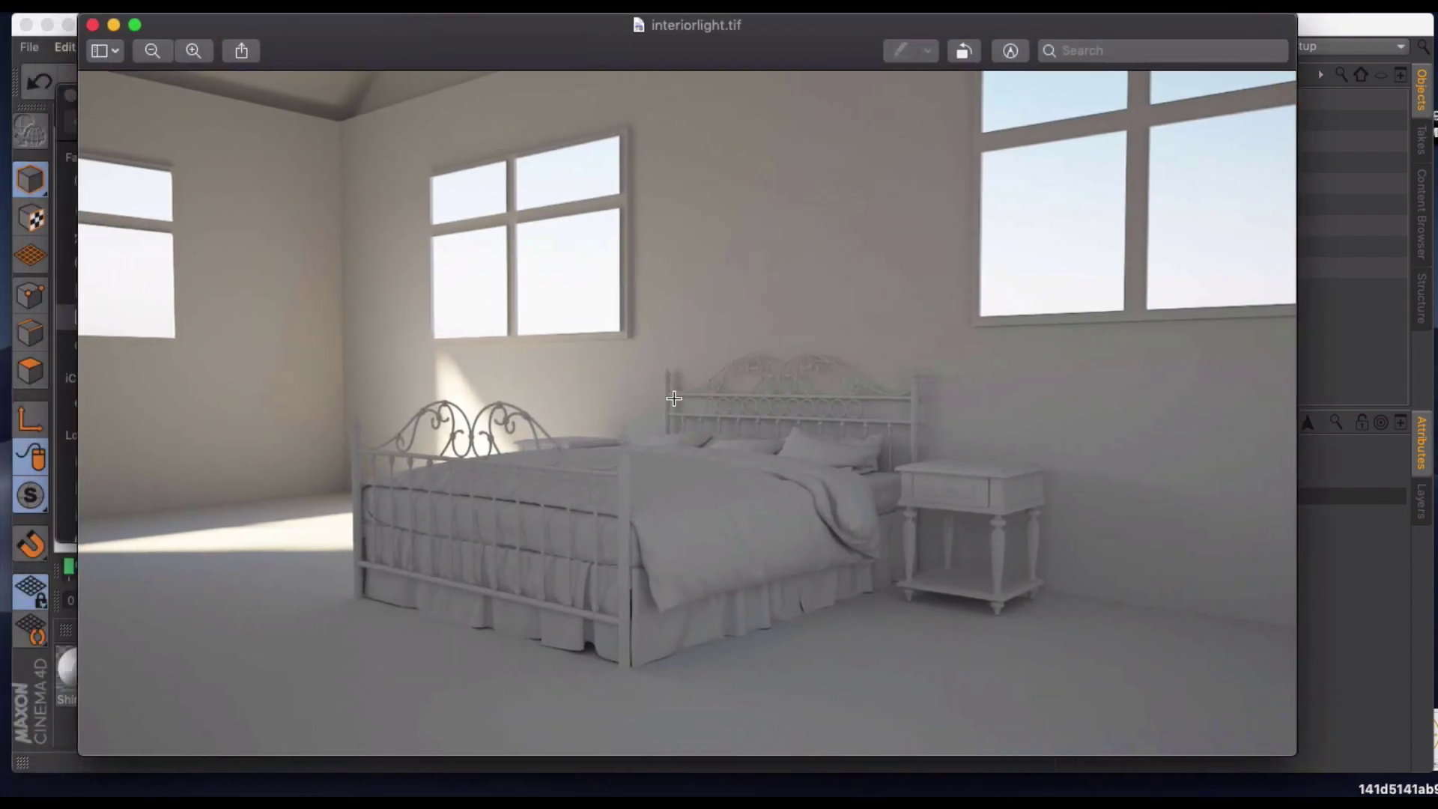
left_click(93, 25)
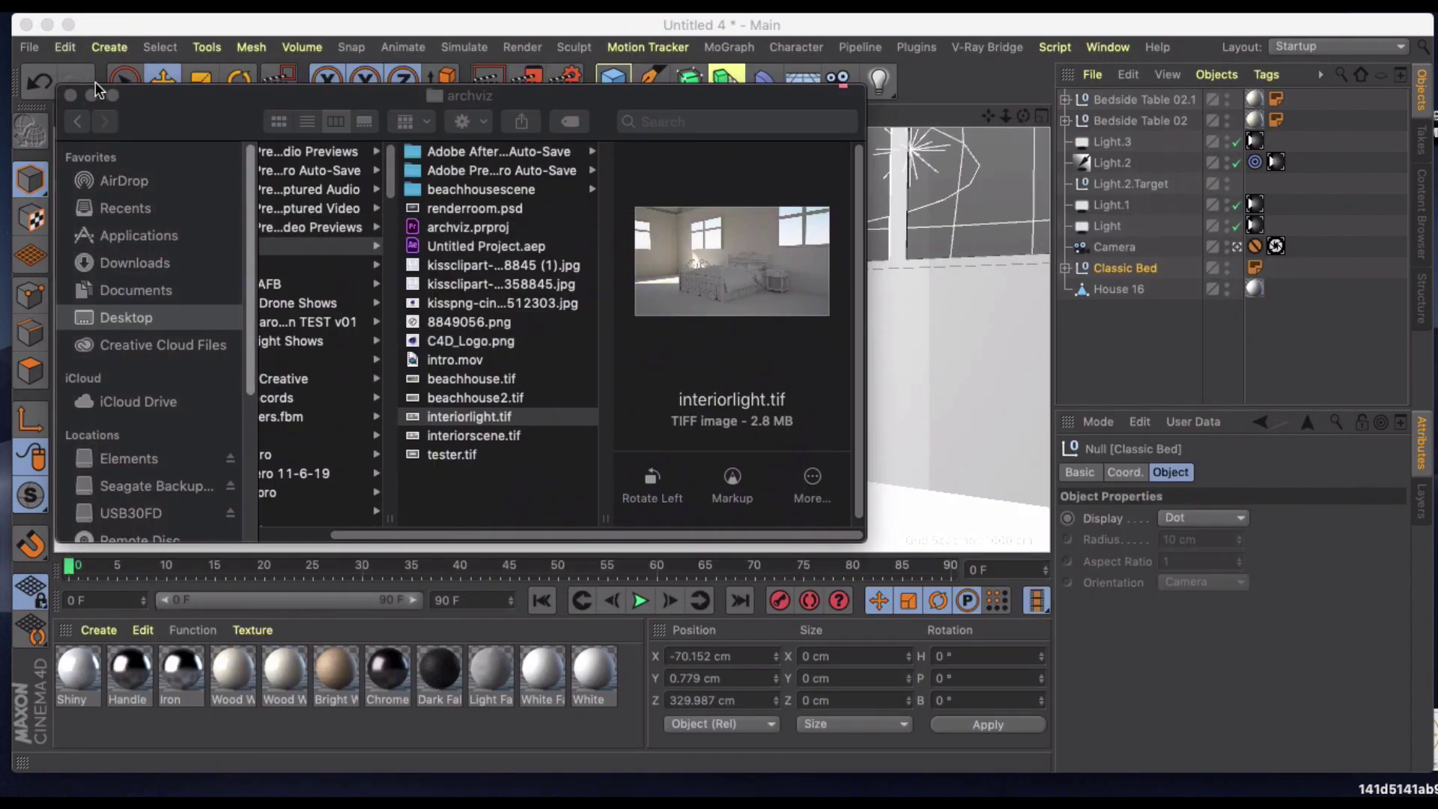
left_click(71, 95)
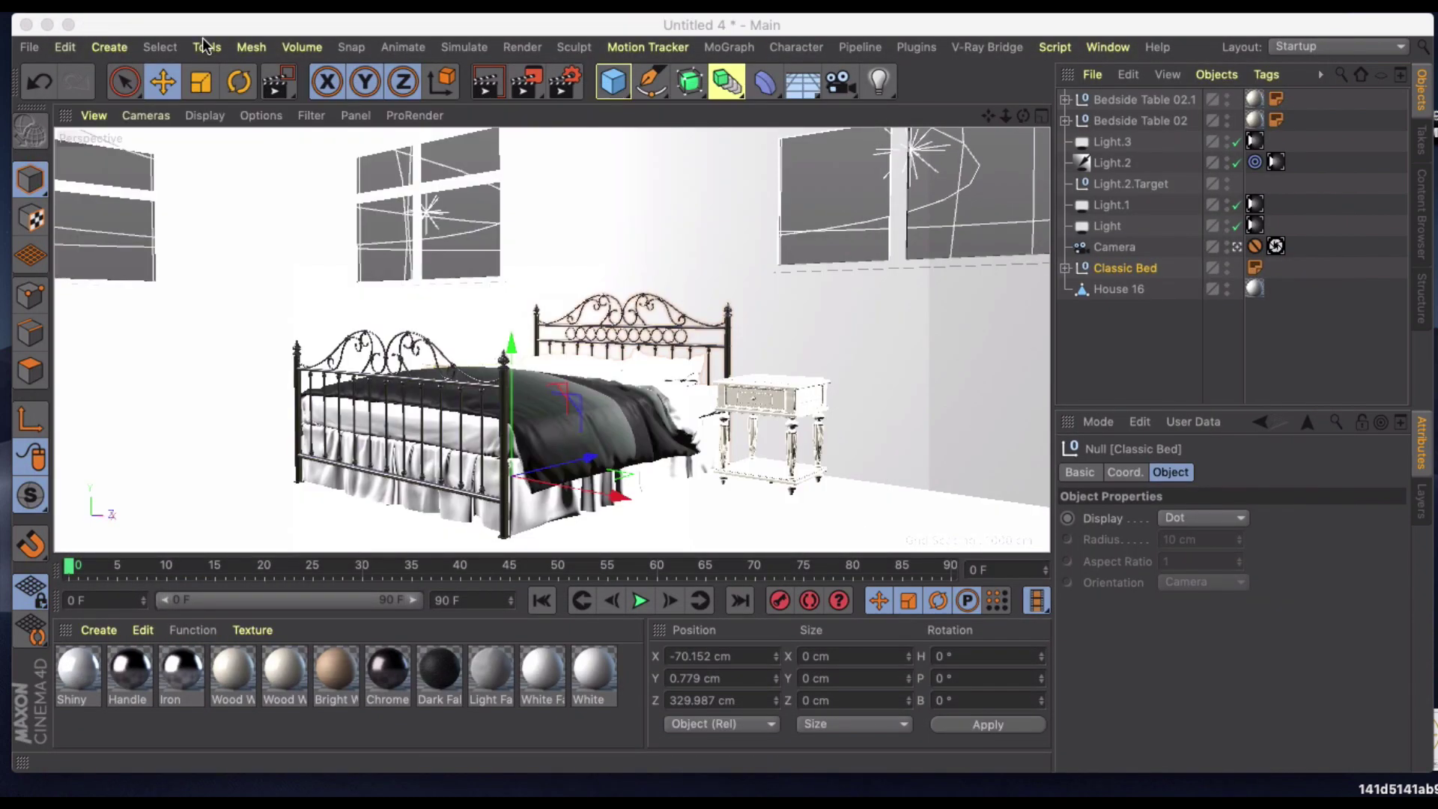
- Start a new empty Cinema 4D project
left_click(28, 48)
left_click(78, 74)
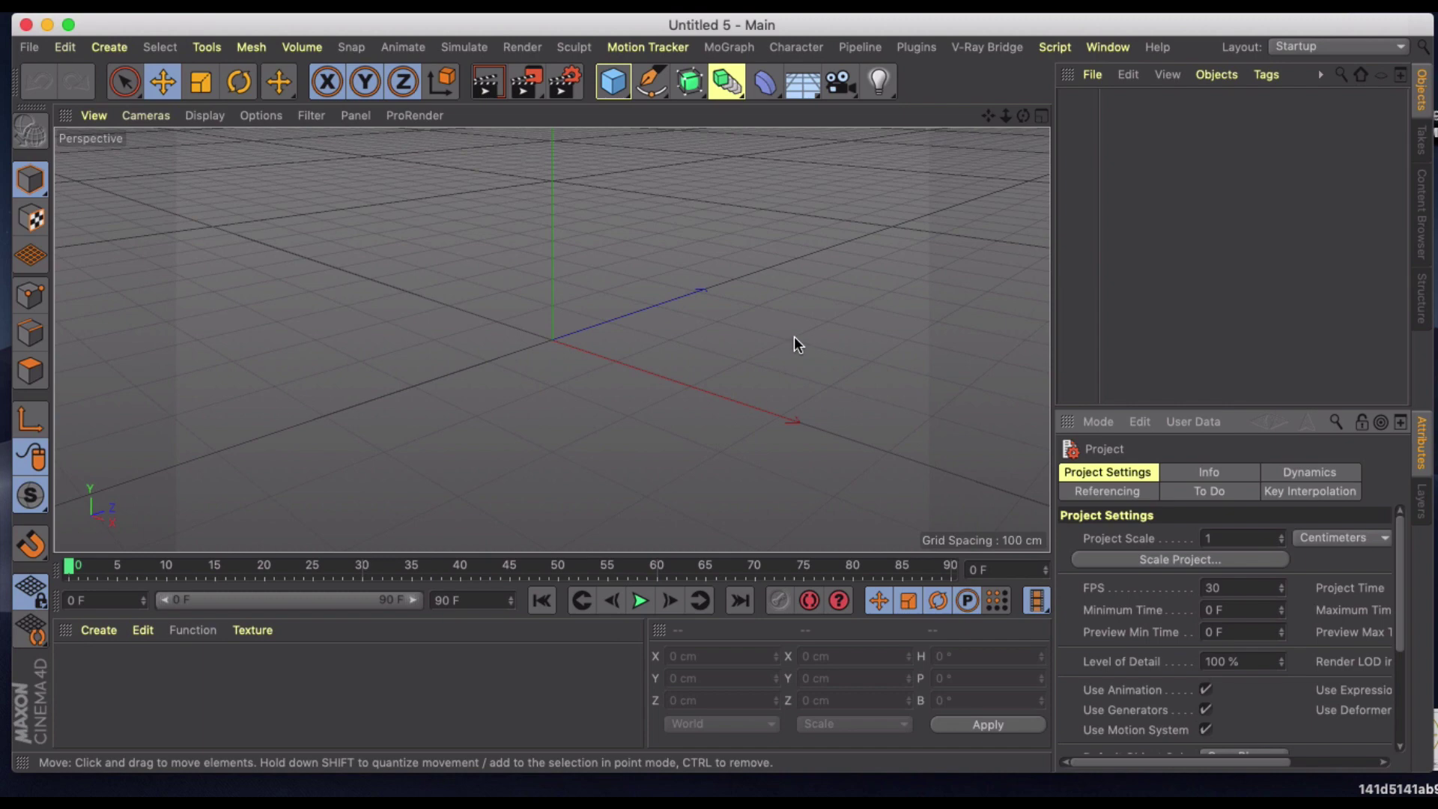
left_click_drag(710, 339, 702, 324, "alt")
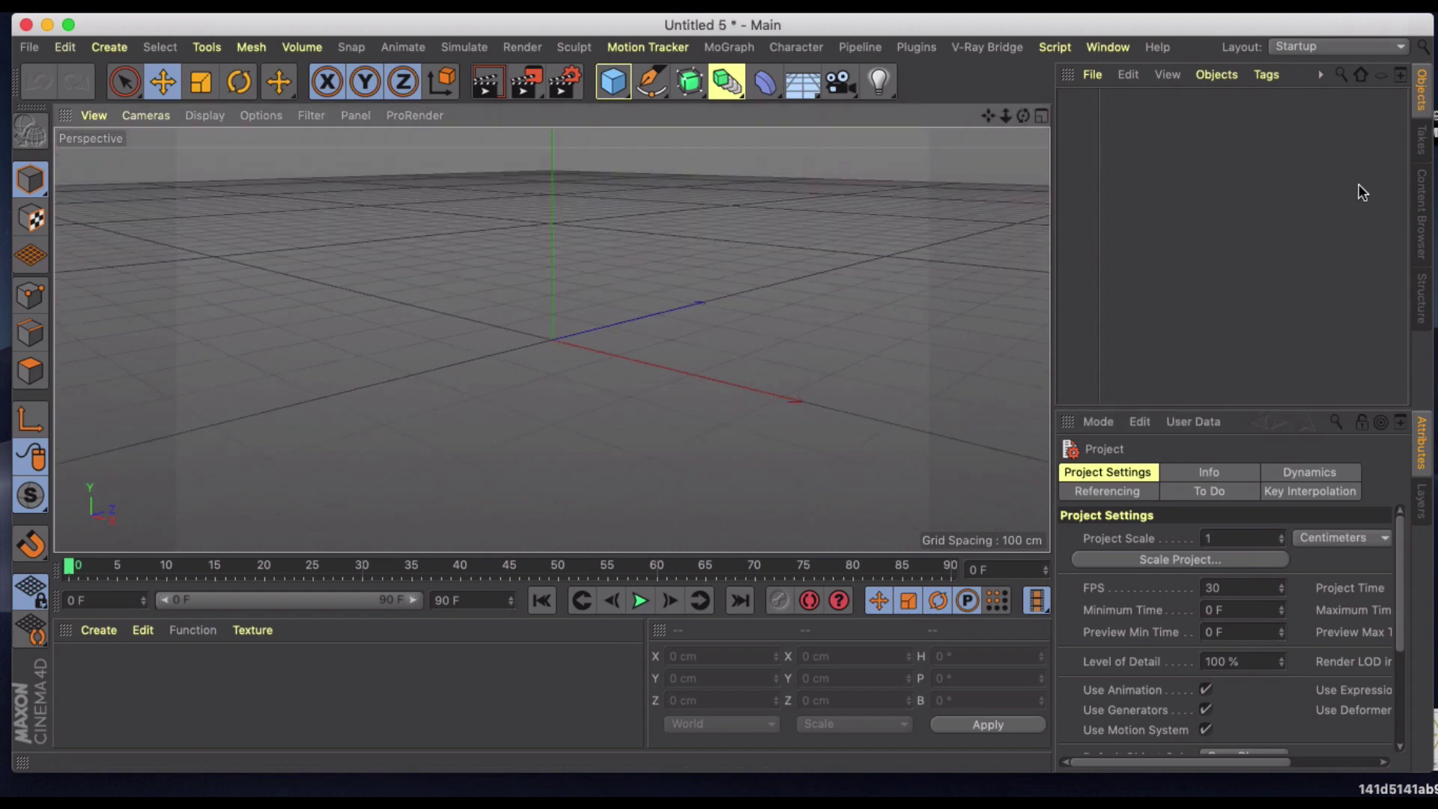
- In the Content Browser, shrink the thumbnails and navigate into Buildings > Houses
left_click(1422, 209)
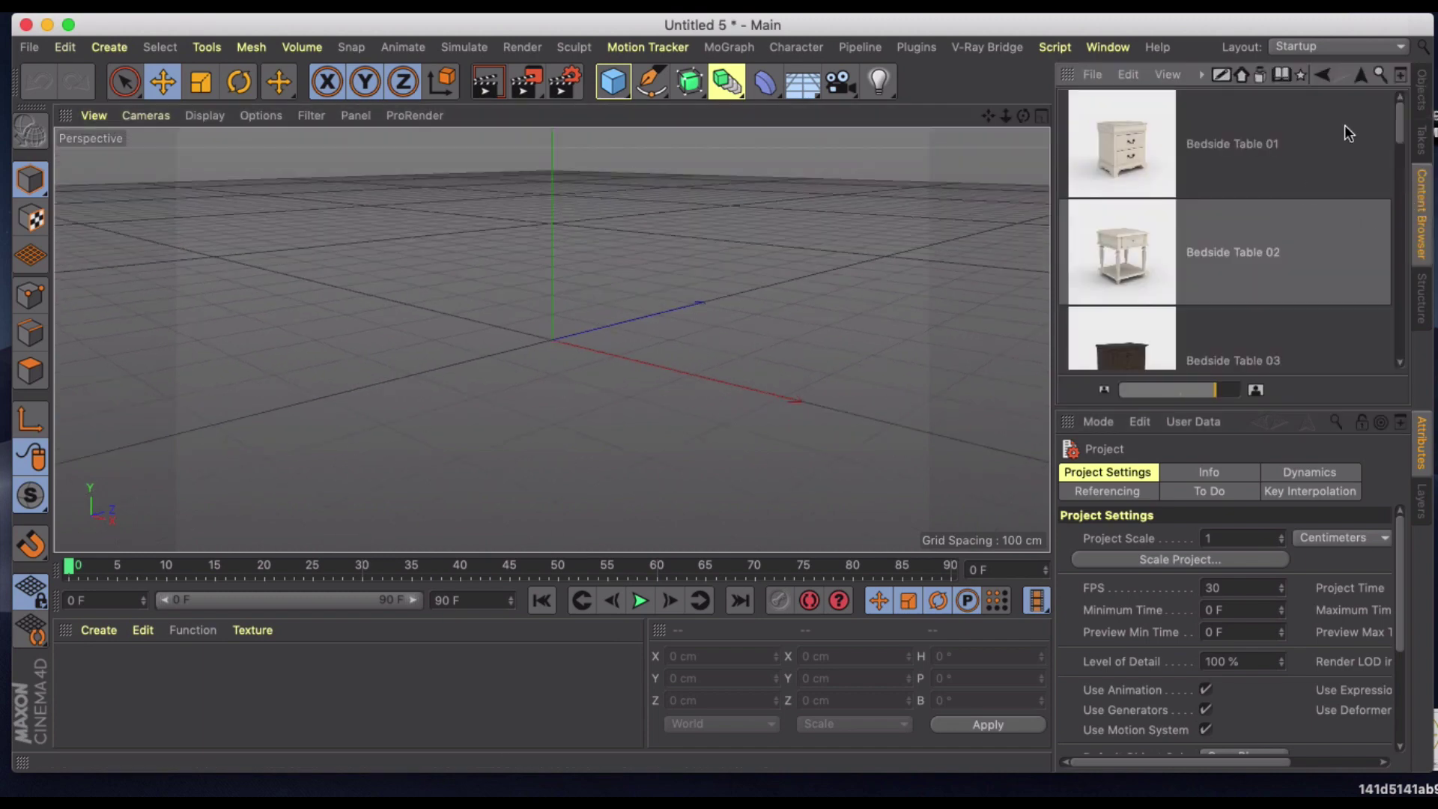
left_click(1359, 75)
left_click(1179, 388)
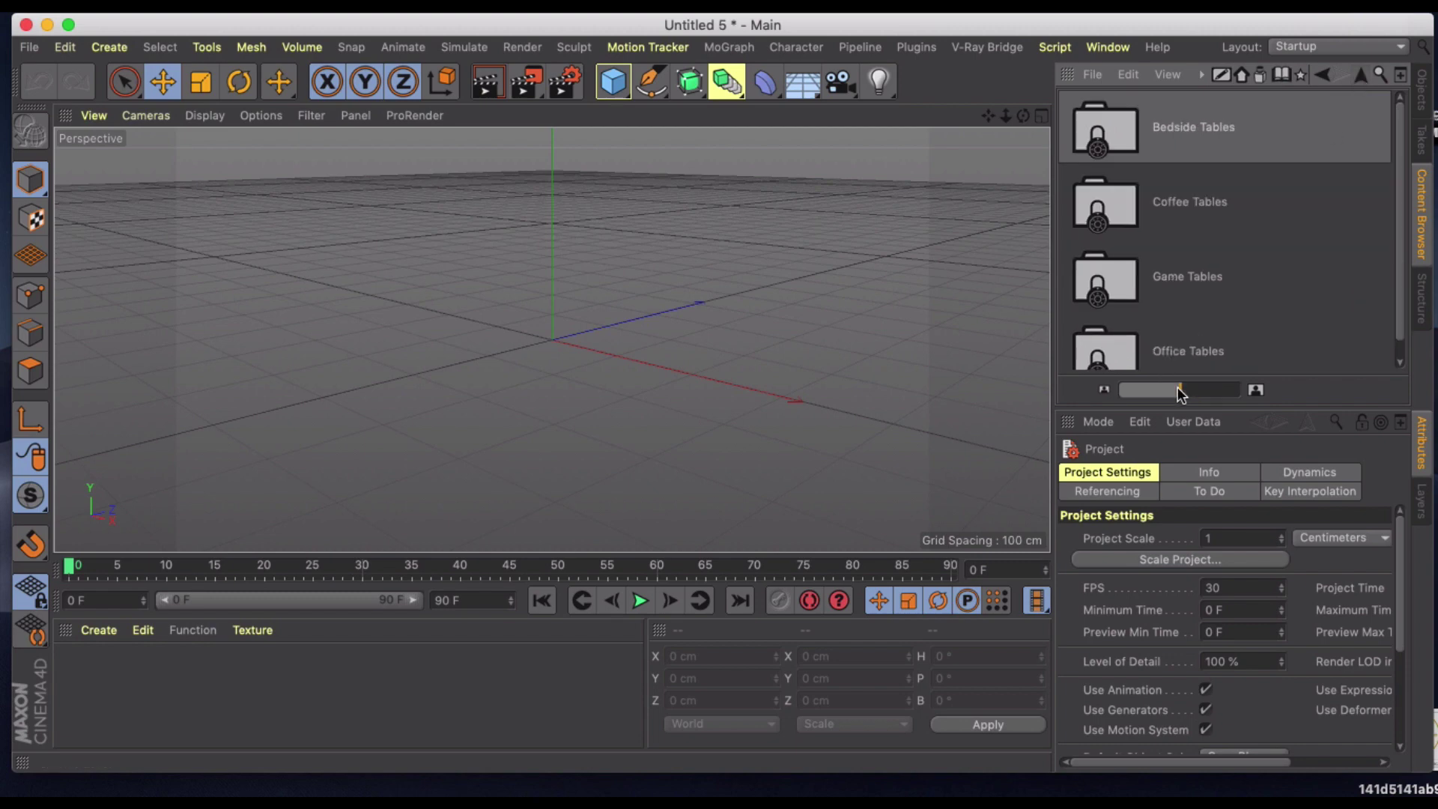
scroll(1199, 247, "down", 5)
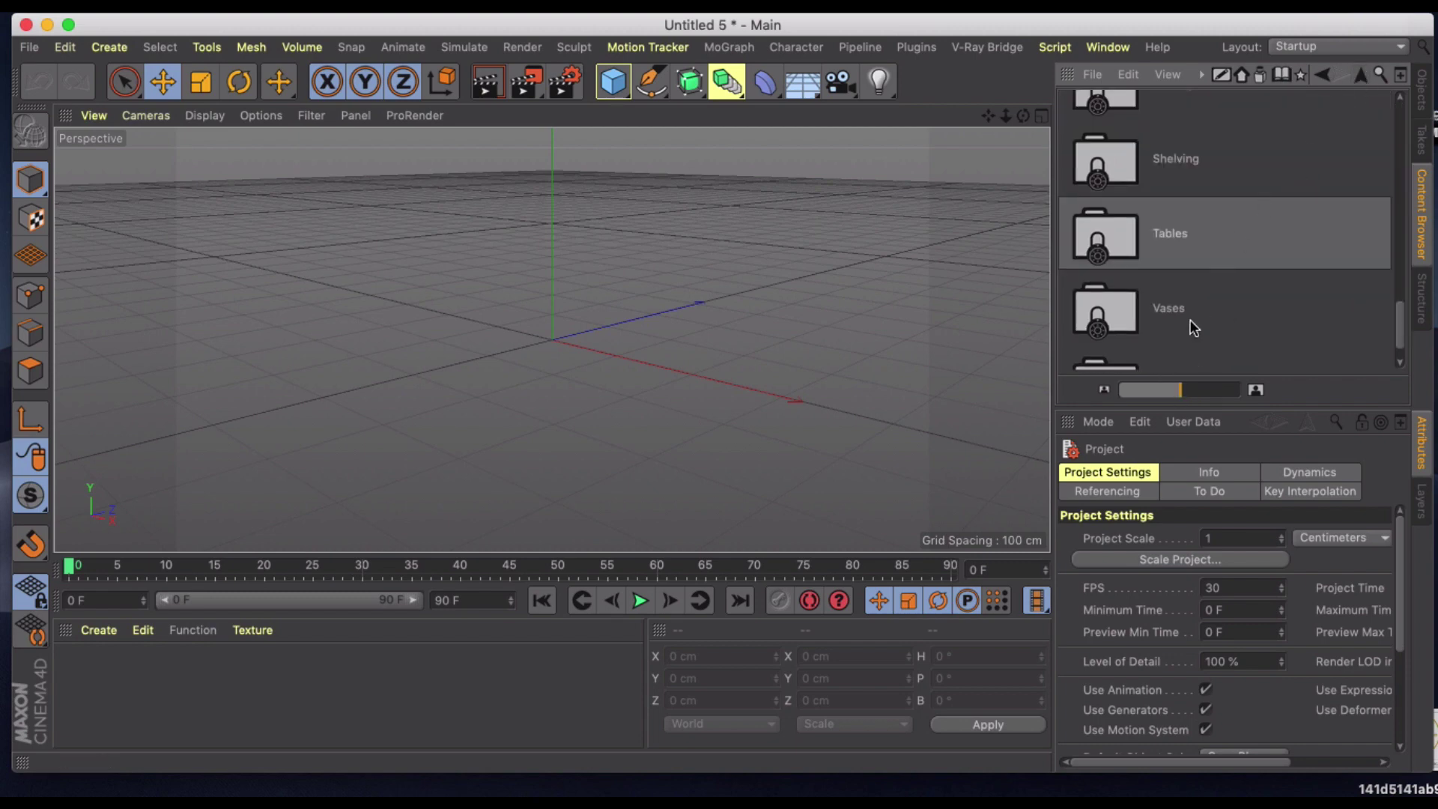
left_click(1158, 389)
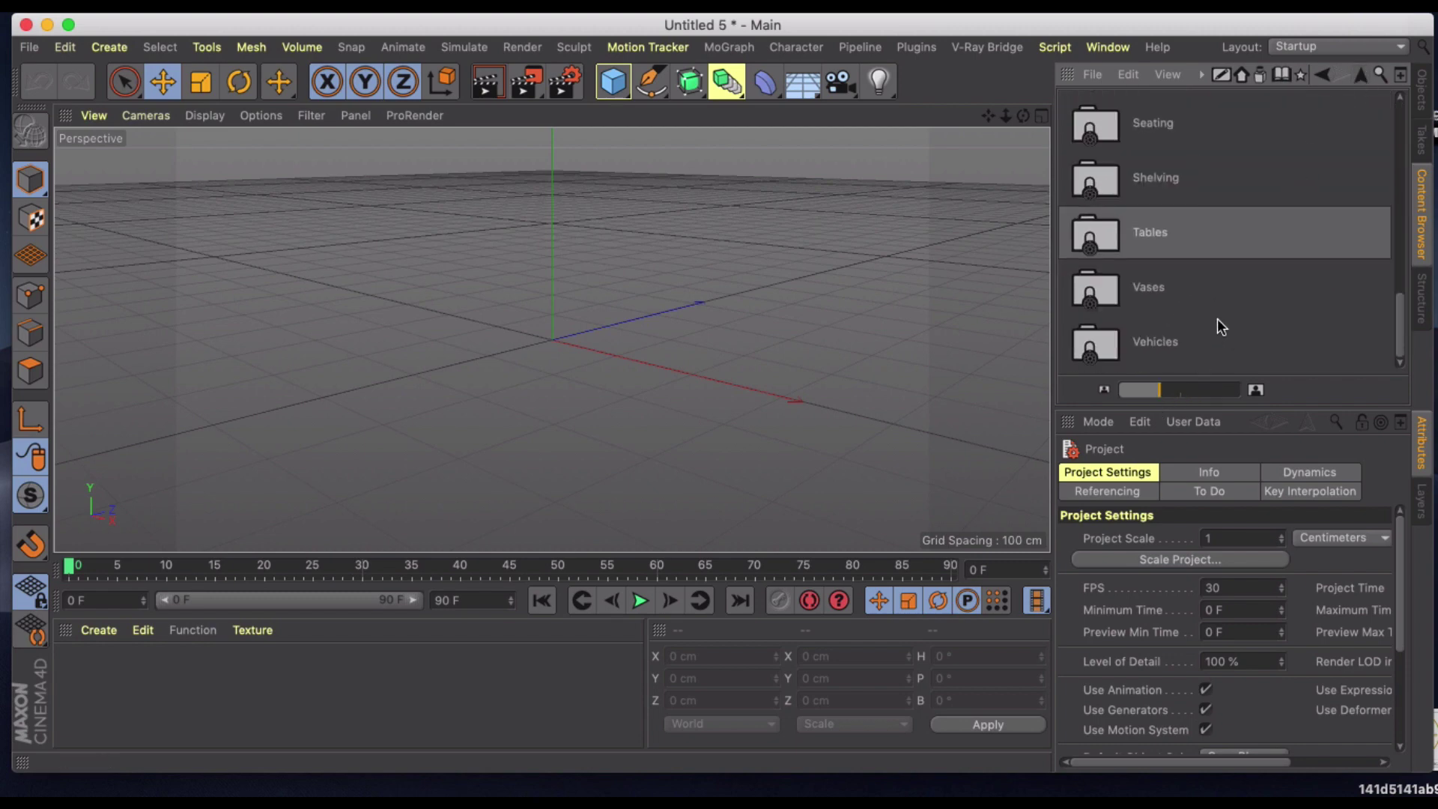
scroll(1221, 321, "up", 5)
scroll(1261, 174, "down", 3)
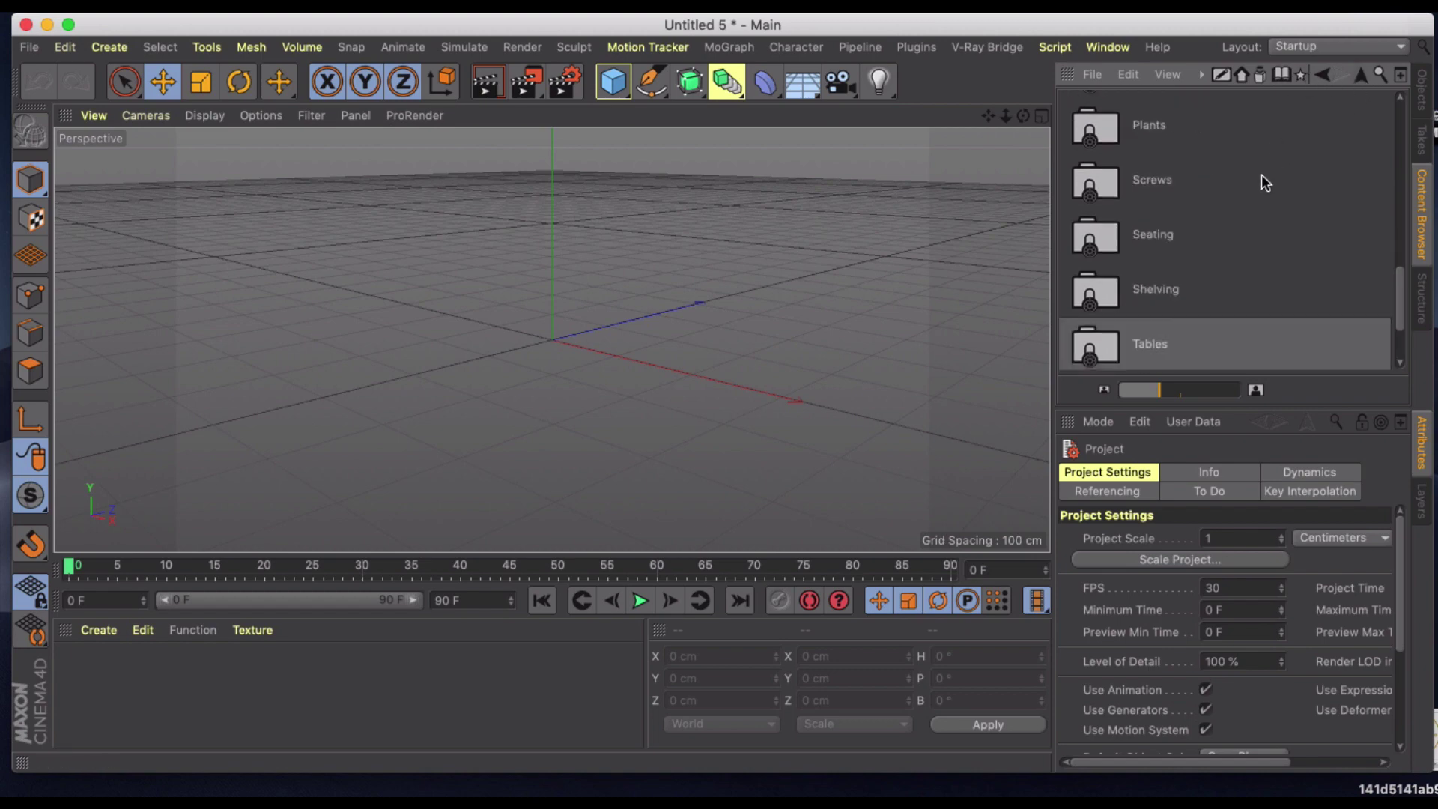
scroll(1236, 165, "up", 10)
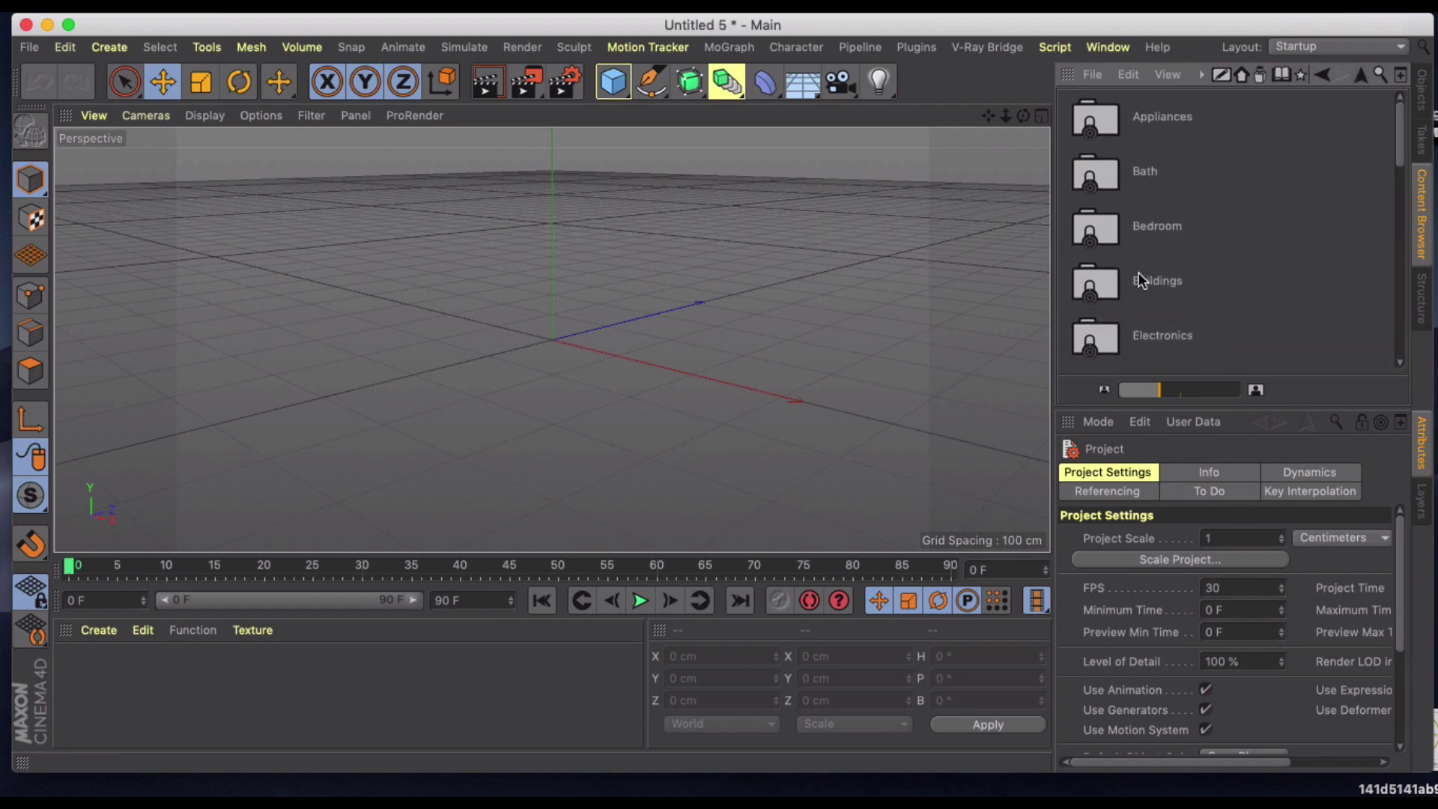
double_click(1139, 273)
double_click(1146, 169)
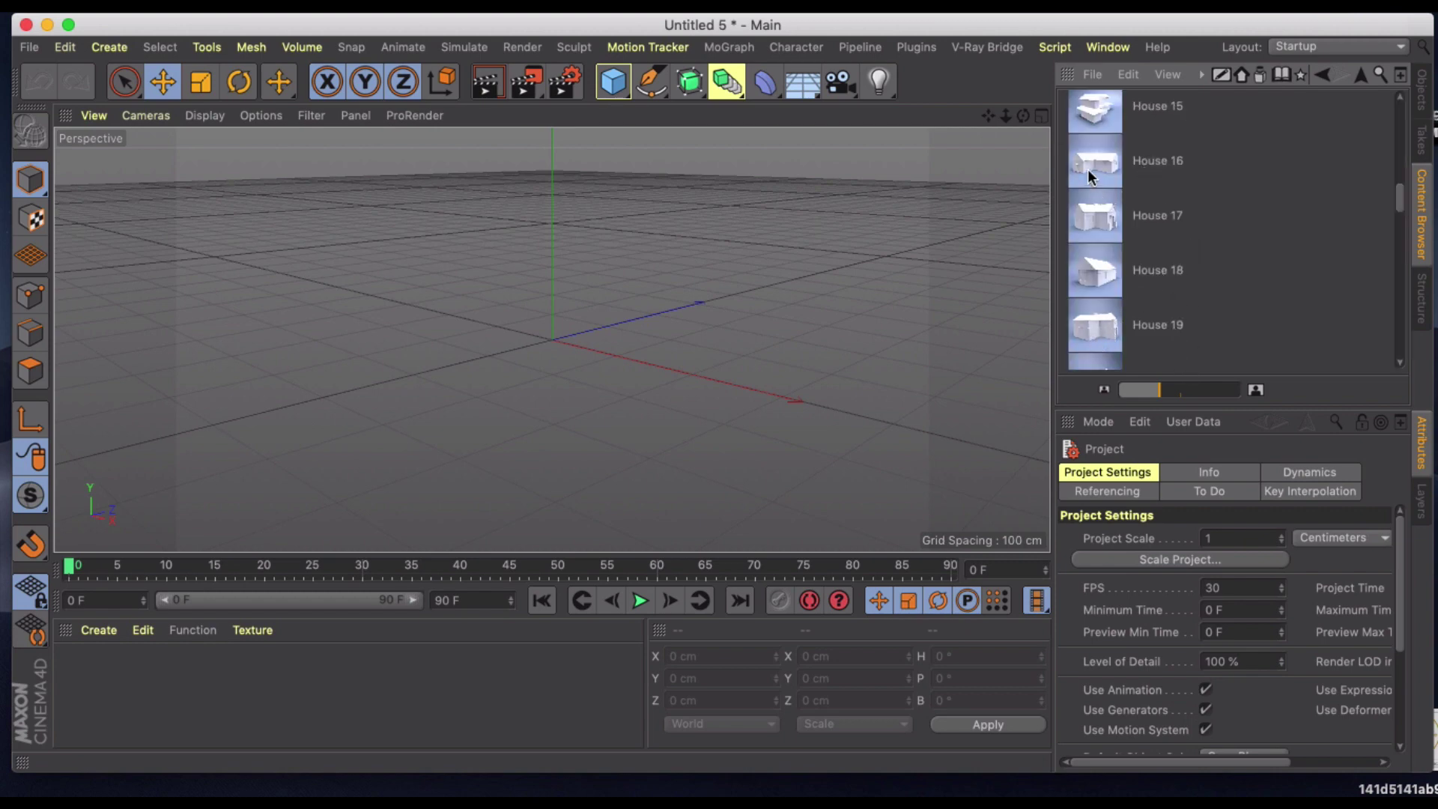
- Drag the House 16 model into the viewport and zoom in on it
left_click_drag(1091, 177, 550, 306)
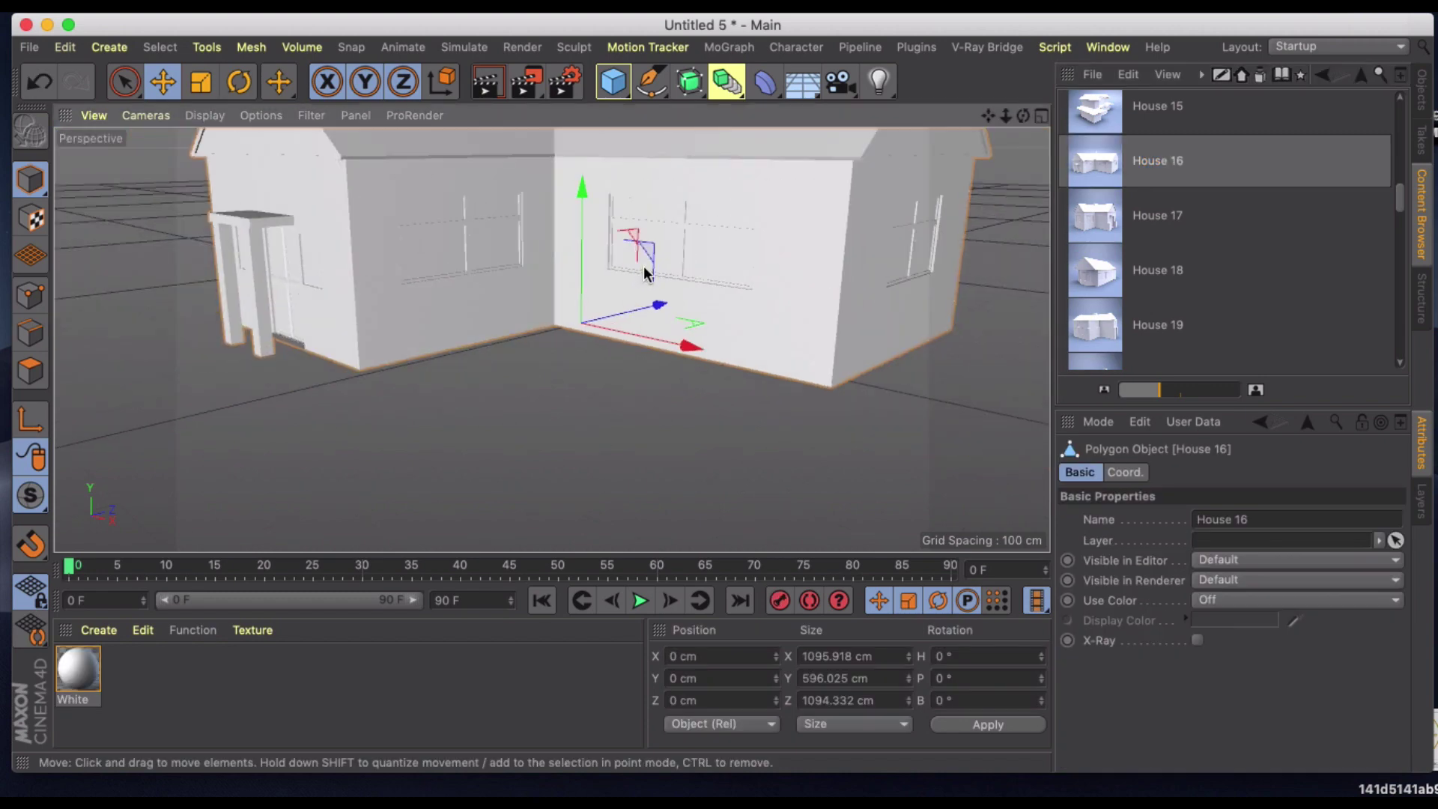
scroll(642, 273, "down", 3)
scroll(605, 330, "down", 2)
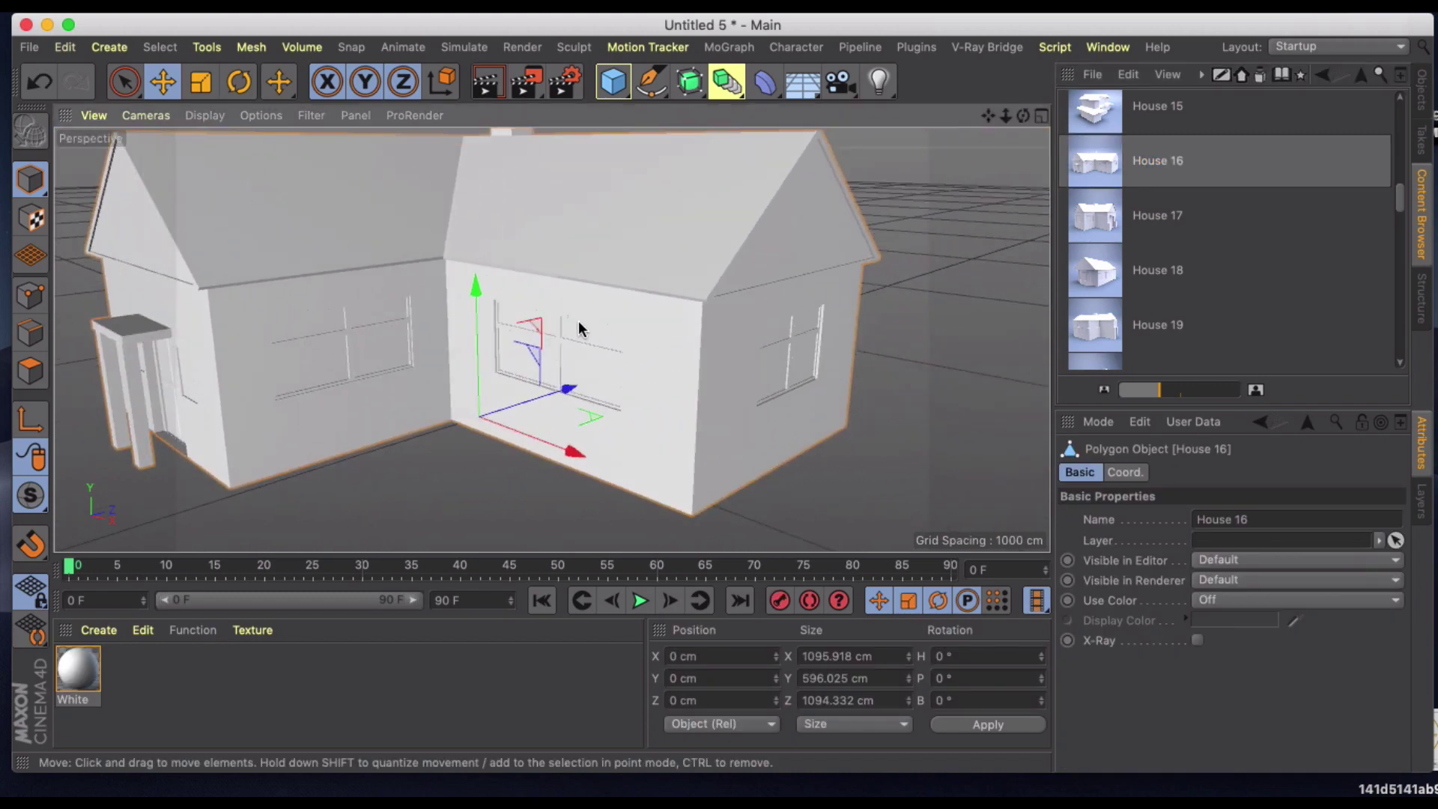
scroll(578, 327, "up", 10)
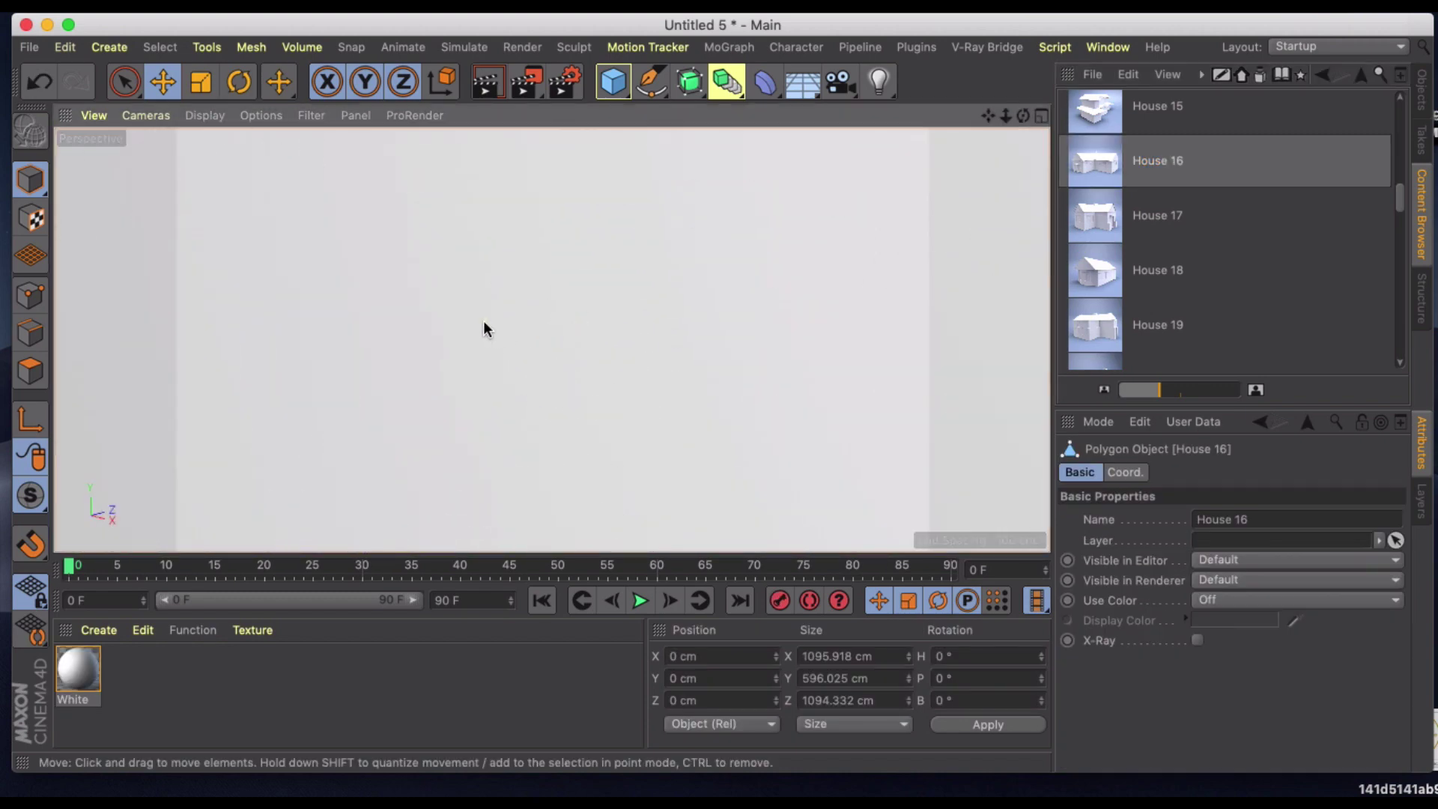
scroll(483, 321, "down", 3)
scroll(481, 295, "up", 3)
scroll(447, 334, "down", 2)
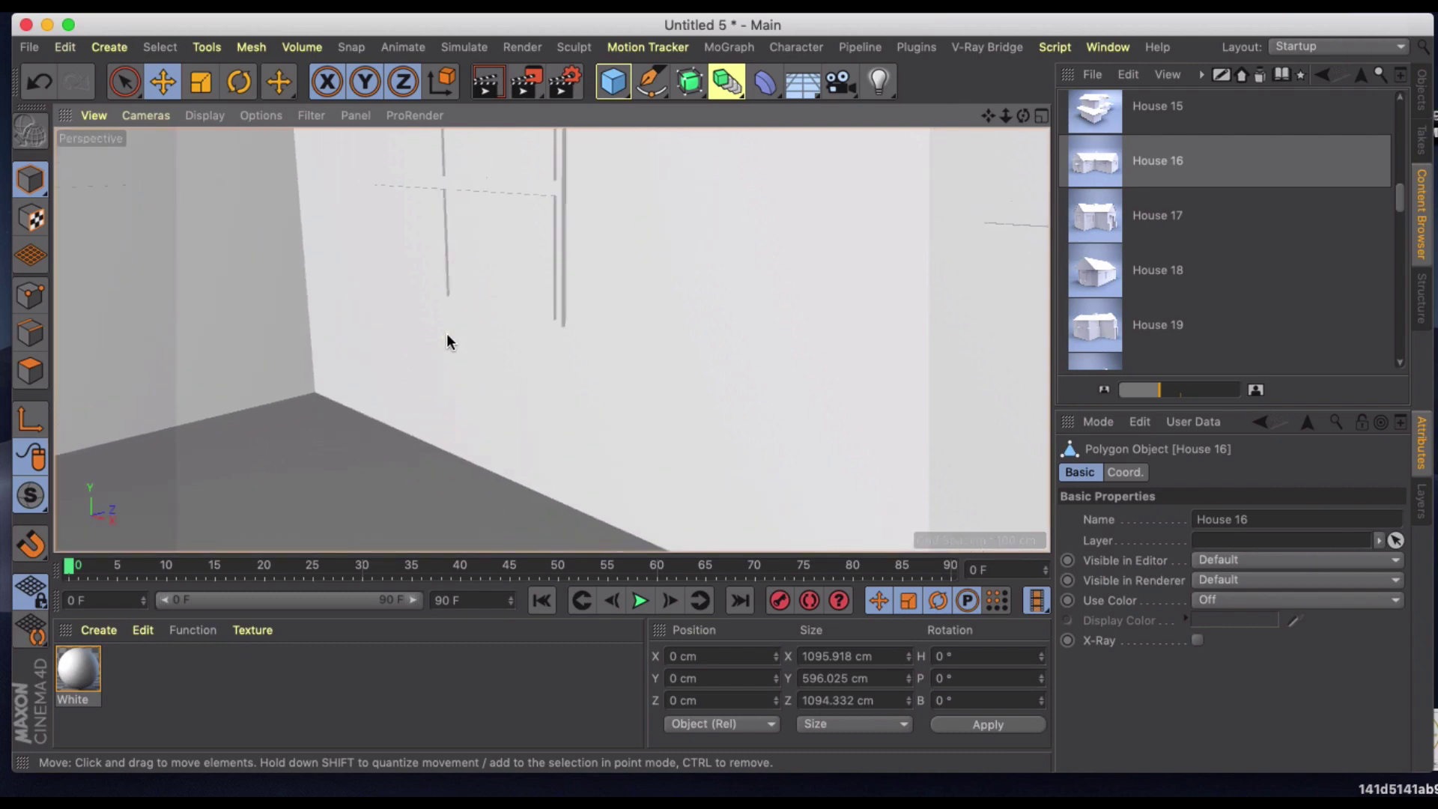
- Frame an interior view of the room corner and windowed wall, undoing views as needed
left_click_drag(447, 334, 474, 296, "alt")
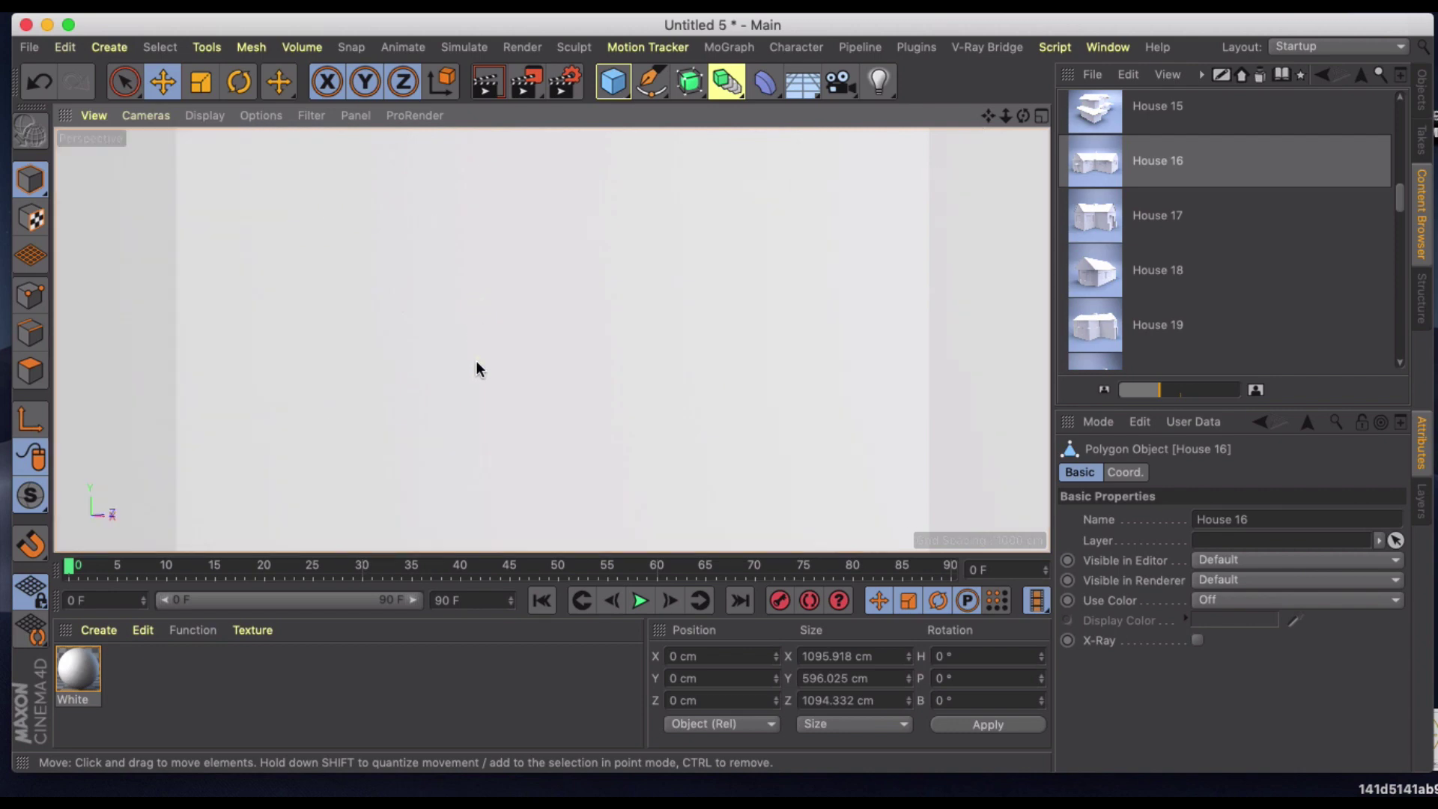
key("super+shift+z")
key("super+shift+z")
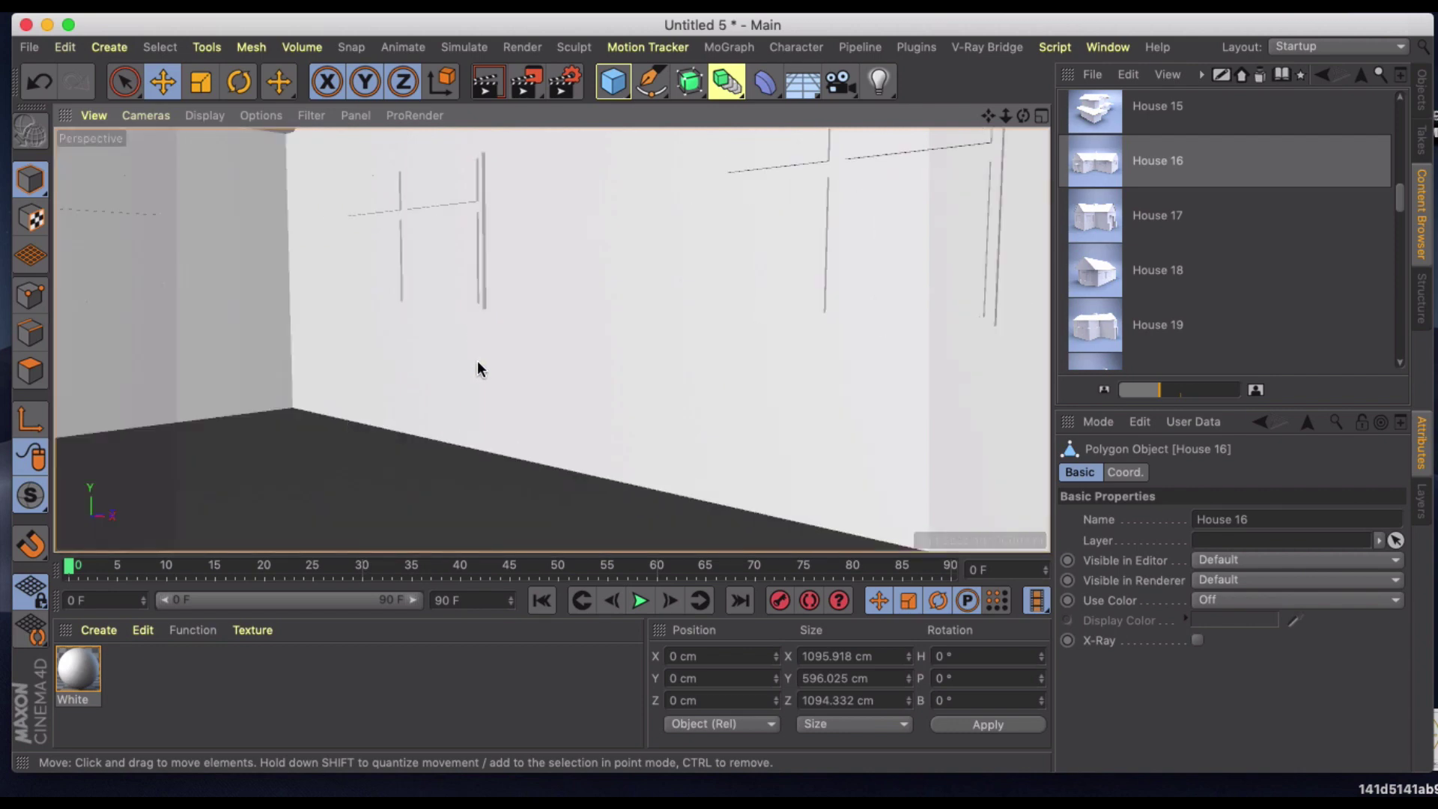
left_click_drag(478, 362, 607, 367, "alt")
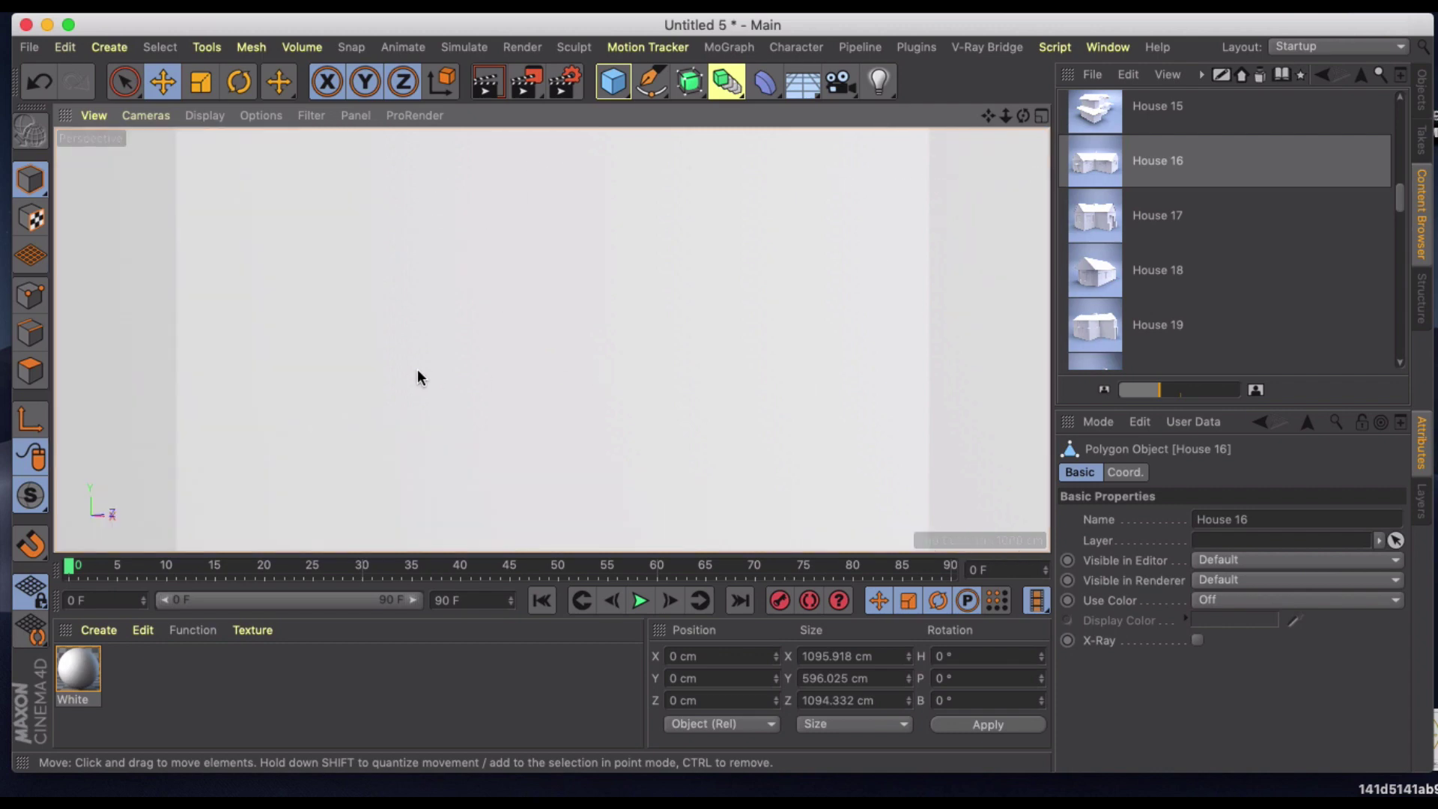
key("super+shift+z")
key("super+shift+z")
key("super+shift+z")
key("super+shift+z")
key("super+shift+z")
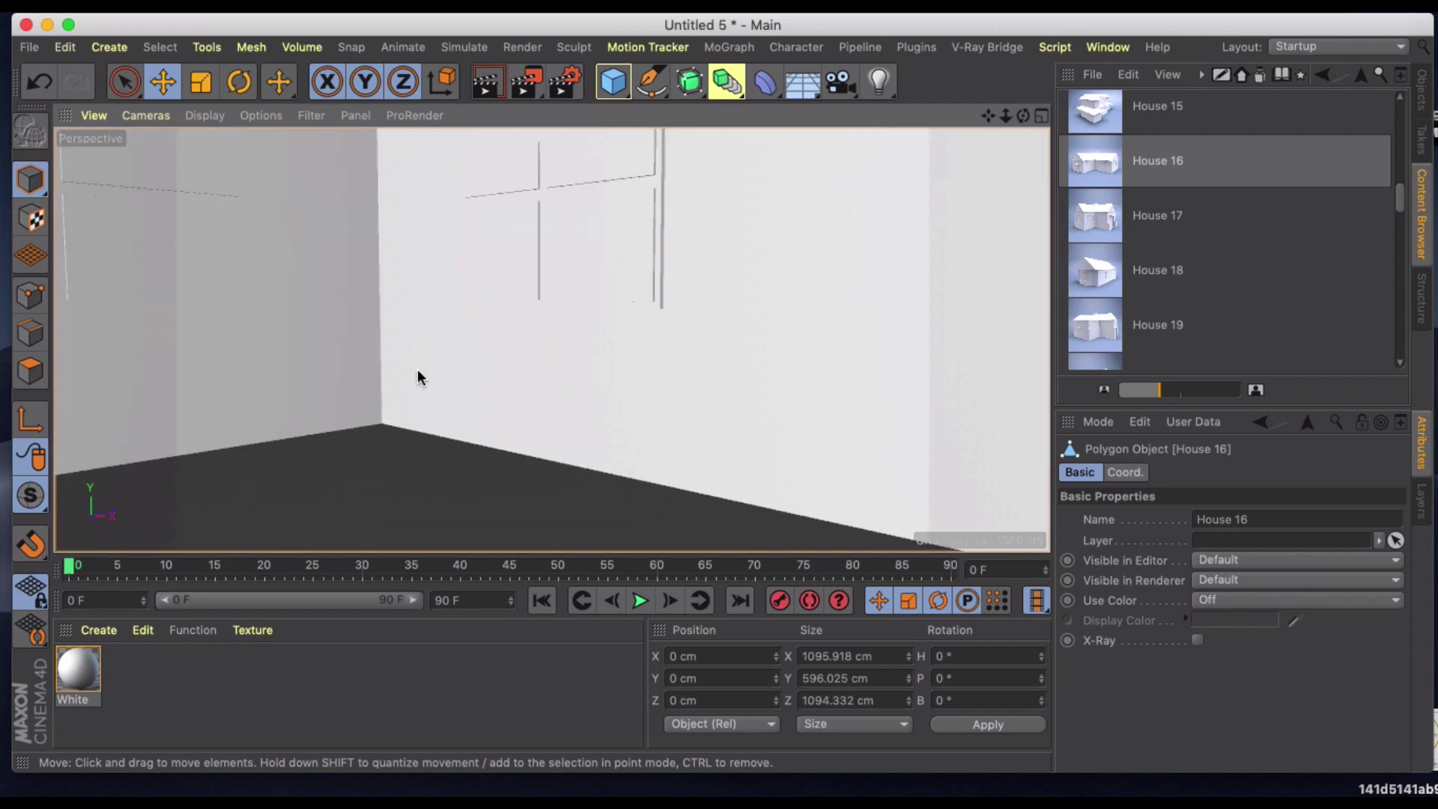
key("super+shift+z")
key("super+shift+z")
key("super+shift+z")
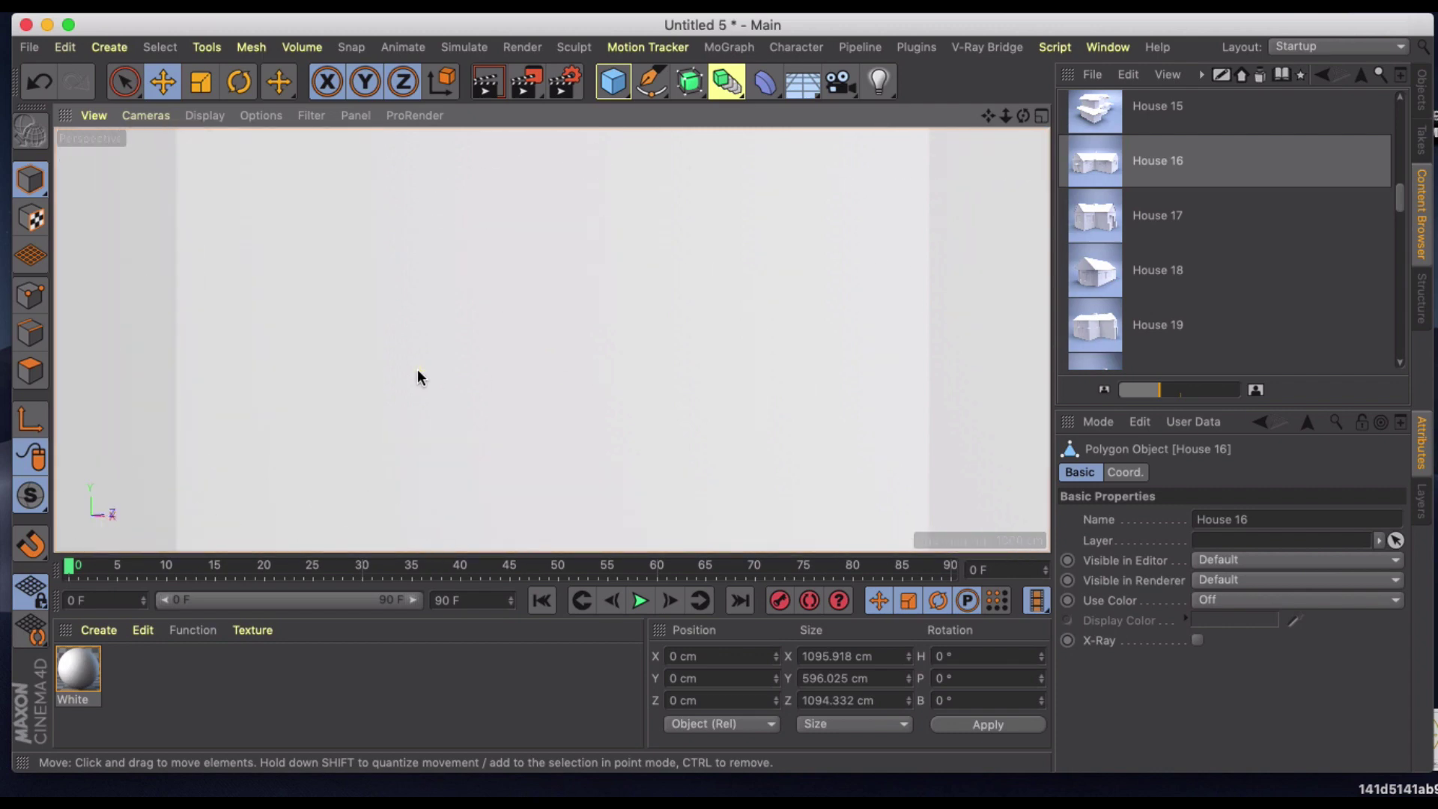
key("super+shift+z")
key("super+shift+z")
left_click_drag(417, 368, 367, 353, "alt")
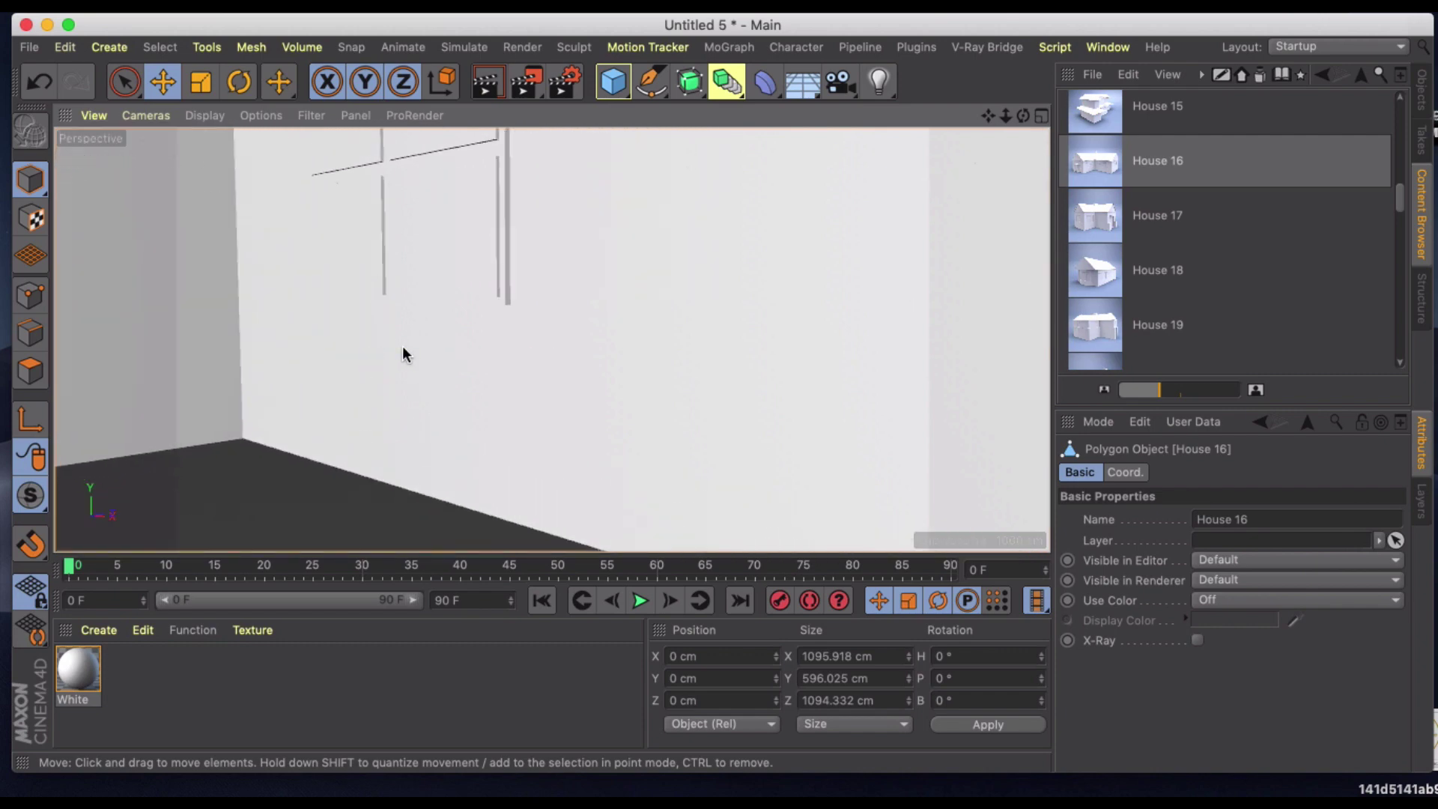
key("super+shift+z")
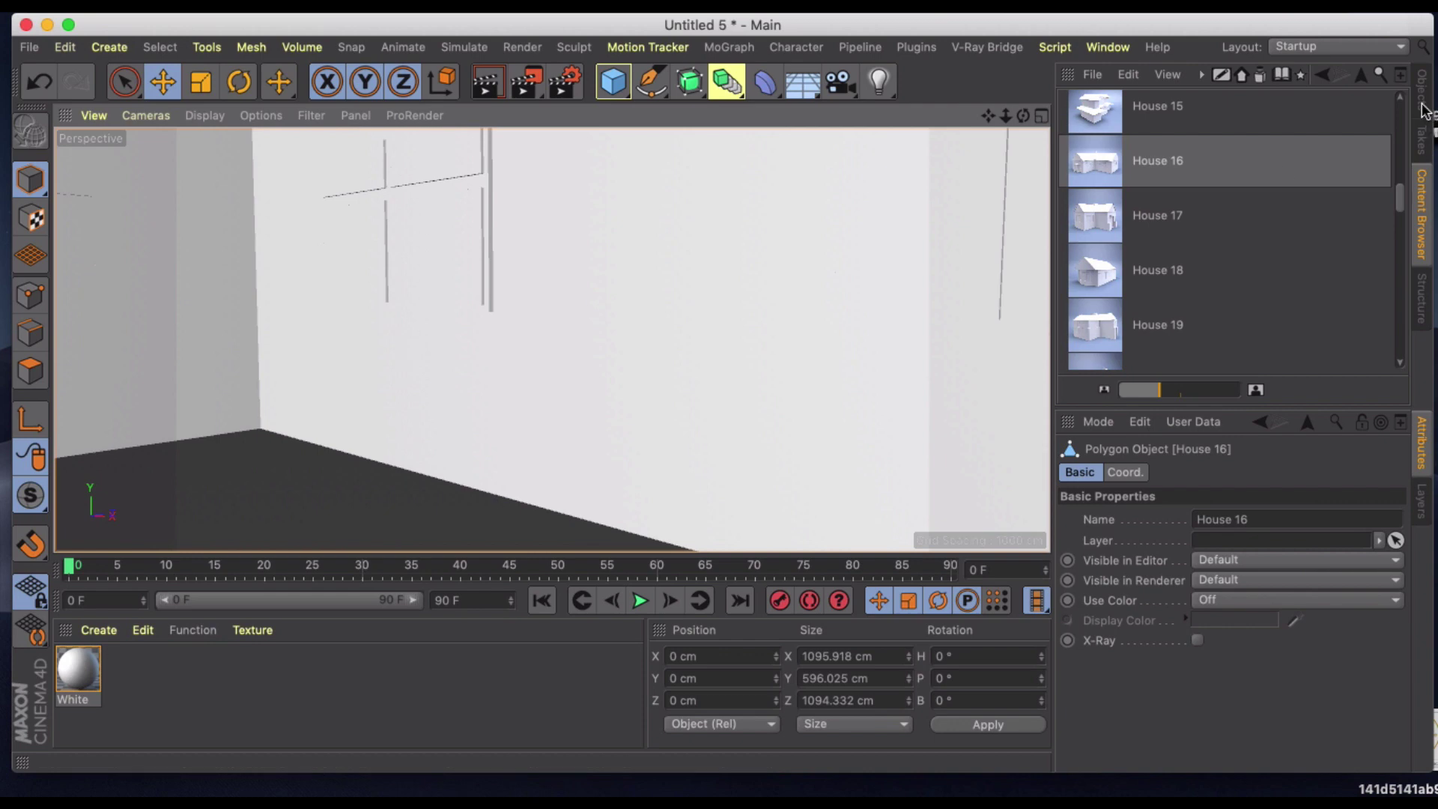
- Create a V-Ray physical camera and select it in the Objects list
left_click(987, 47)
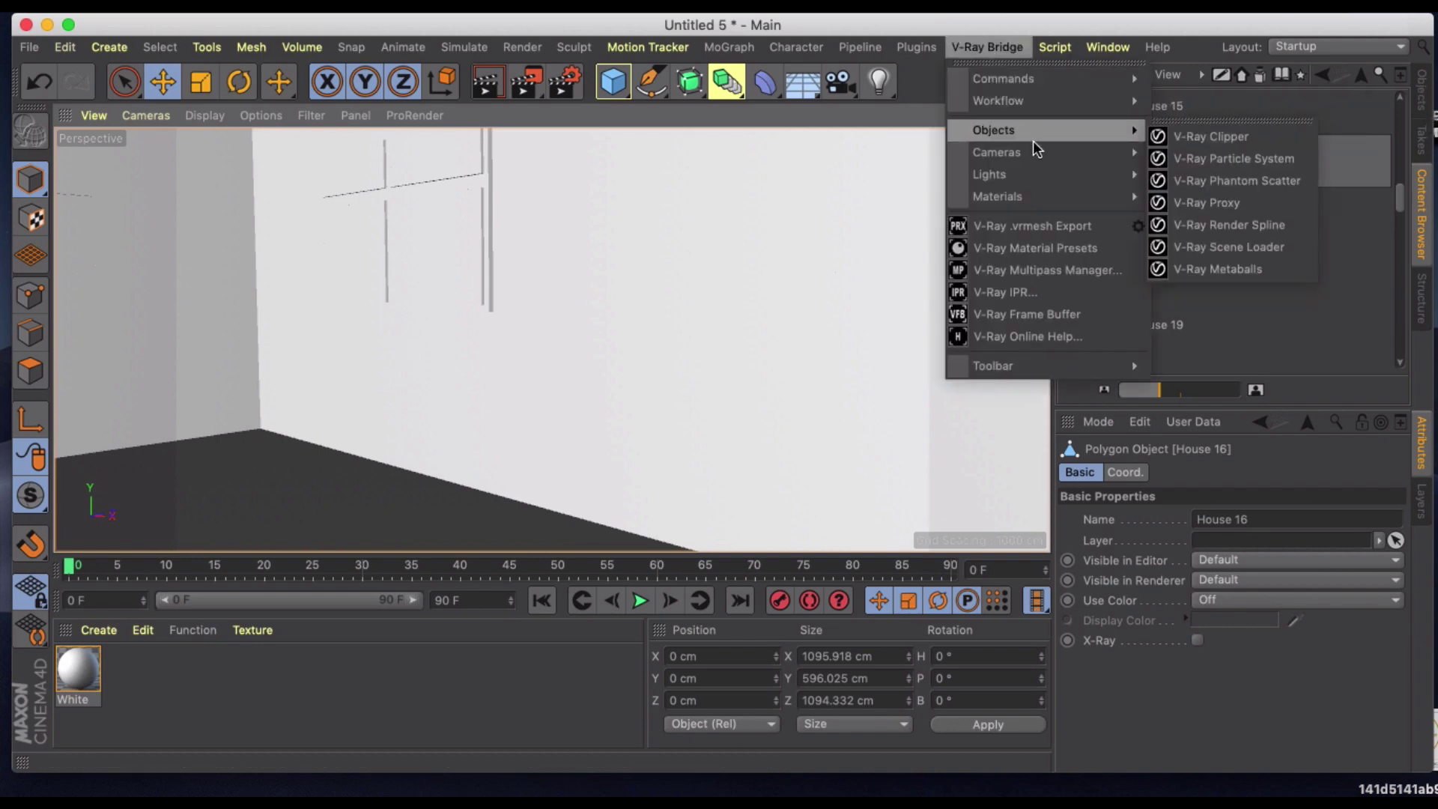
mouse_move(996, 152)
left_click(1201, 160)
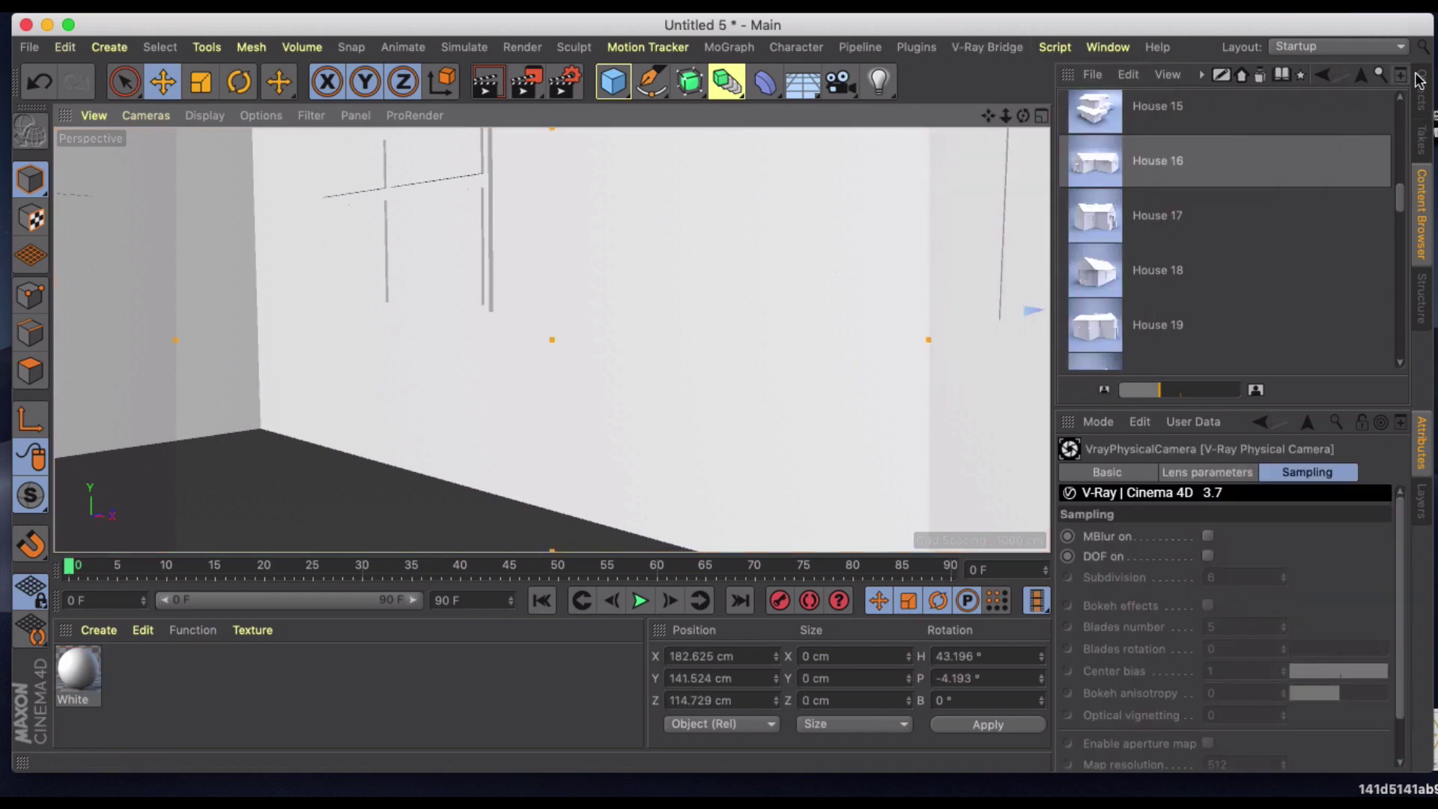
left_click(1420, 88)
right_click(1116, 101)
left_click(713, 298)
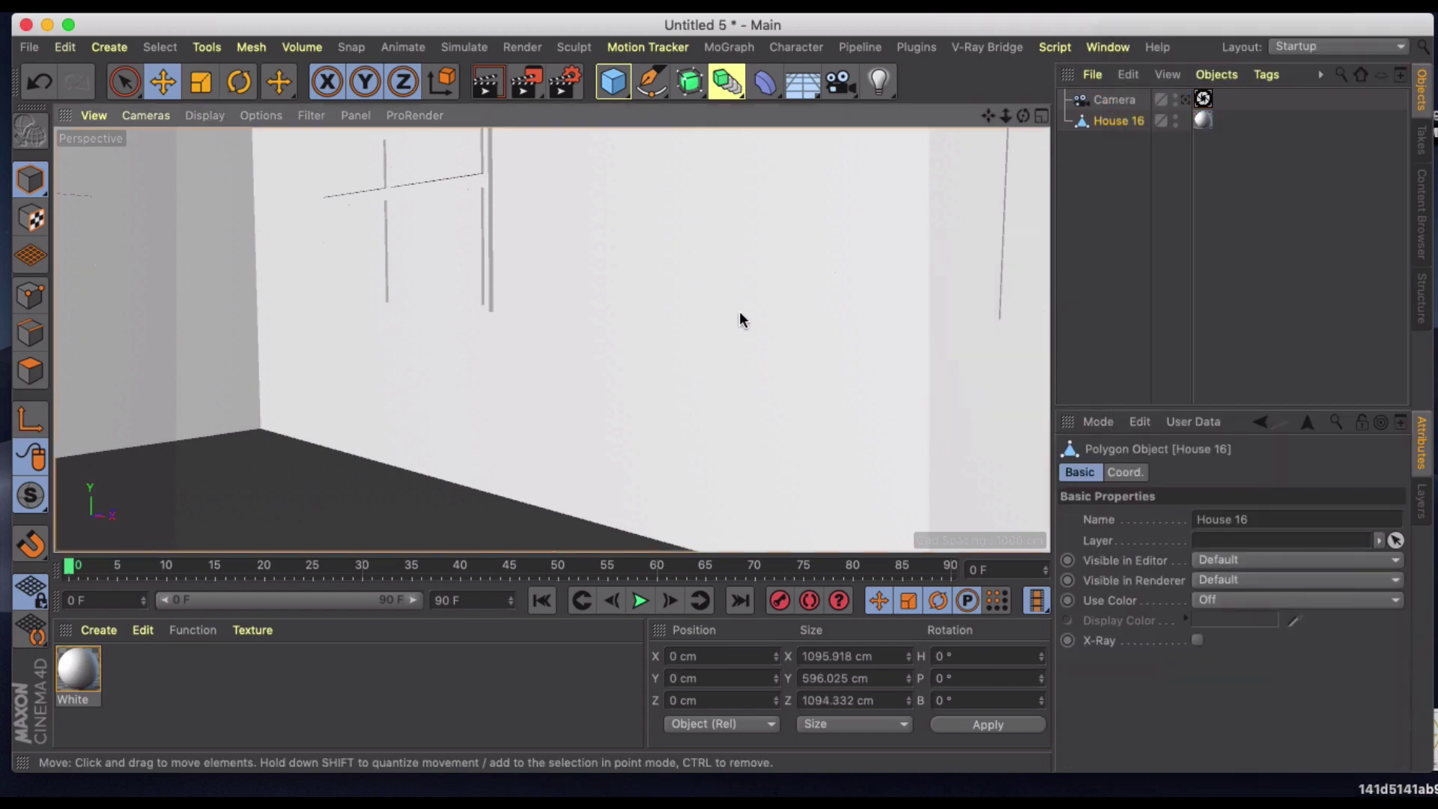
left_click(1114, 100)
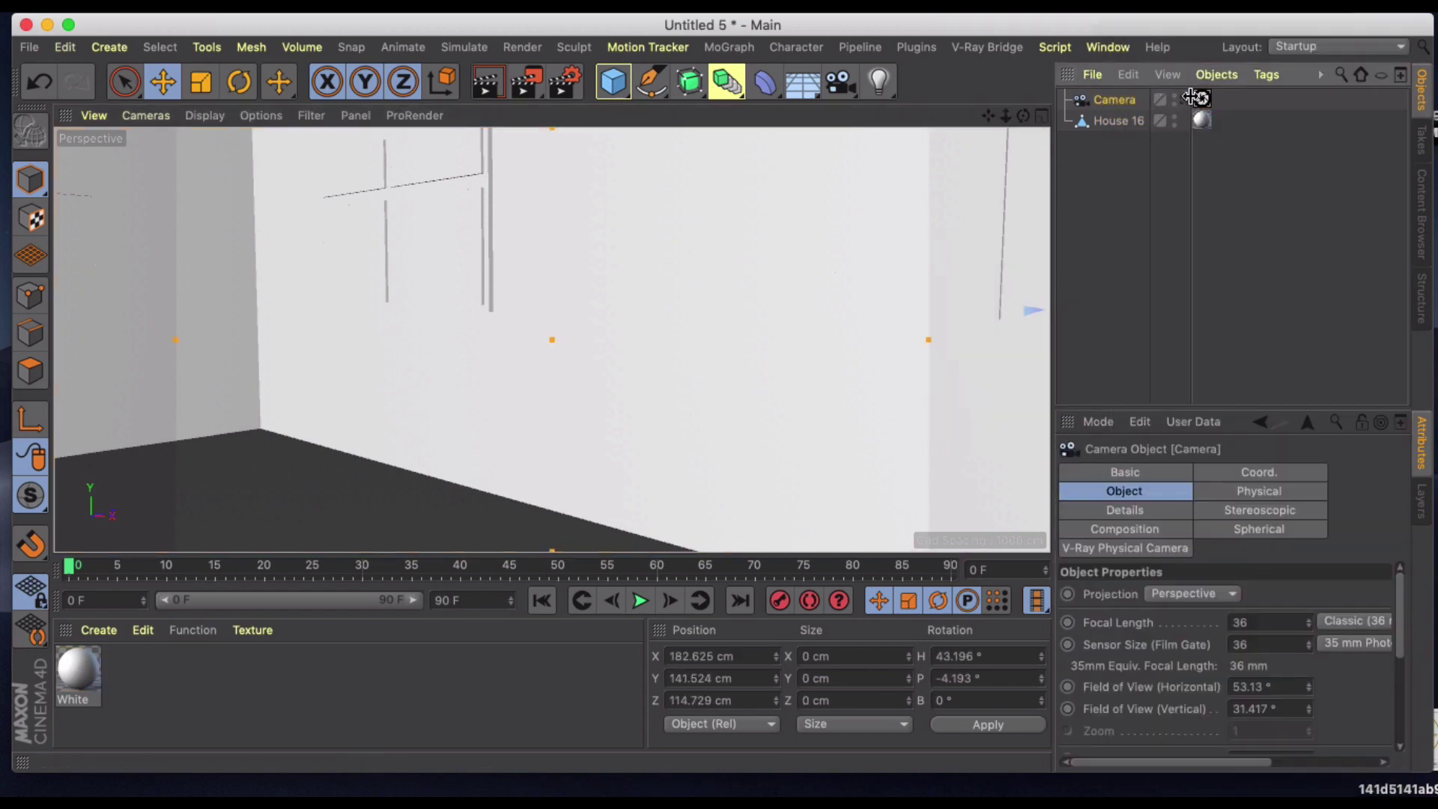
- Pan, orbit and dolly the camera view to frame the room's walls and floor
middle_click_drag(704, 286, 634, 305, "alt")
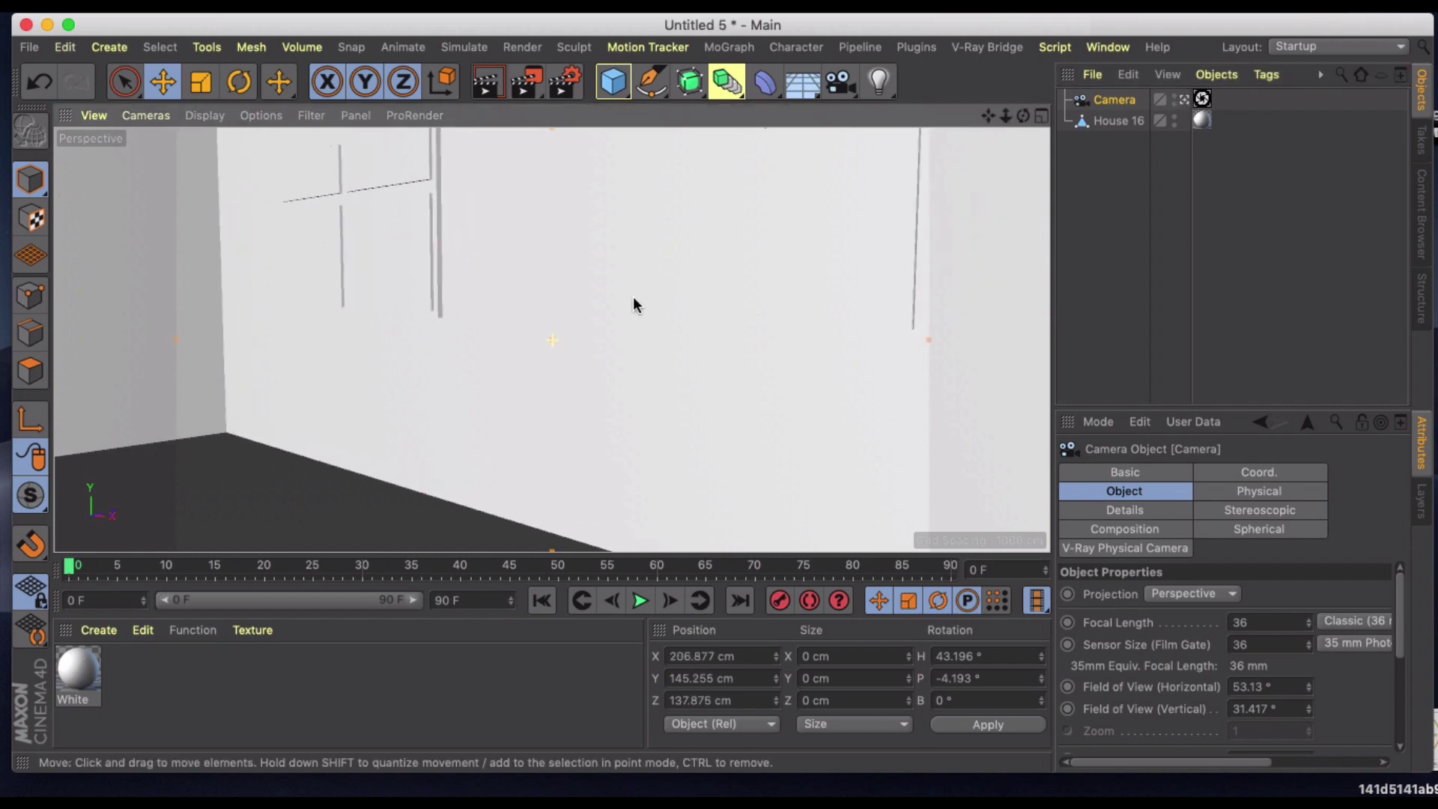
left_click_drag(633, 299, 551, 323, "alt")
middle_click_drag(551, 323, 608, 298, "alt")
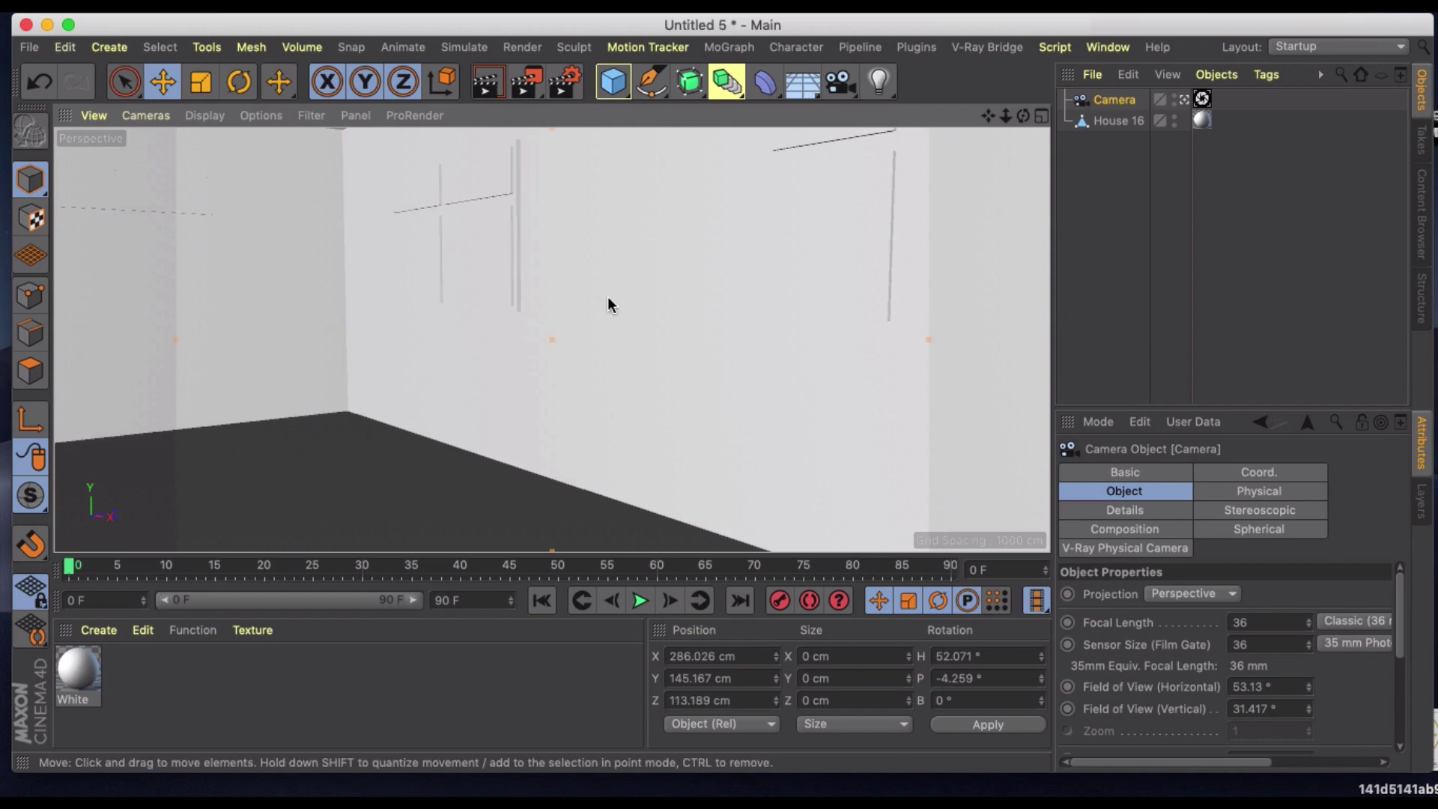
scroll(610, 307, "up", 2)
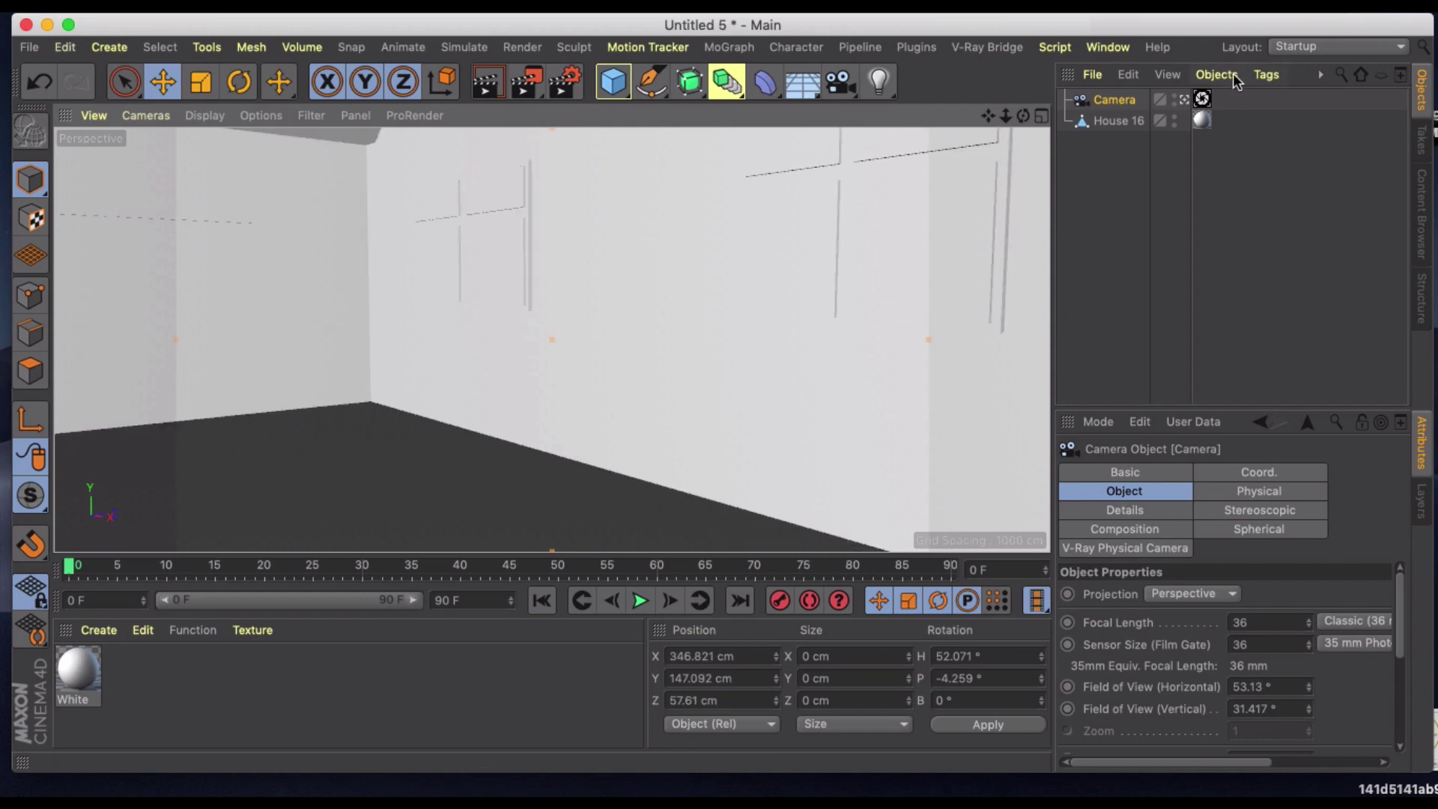
- Lock the camera with a CINEMA 4D Protection tag
right_click(1116, 96)
mouse_move(1212, 59)
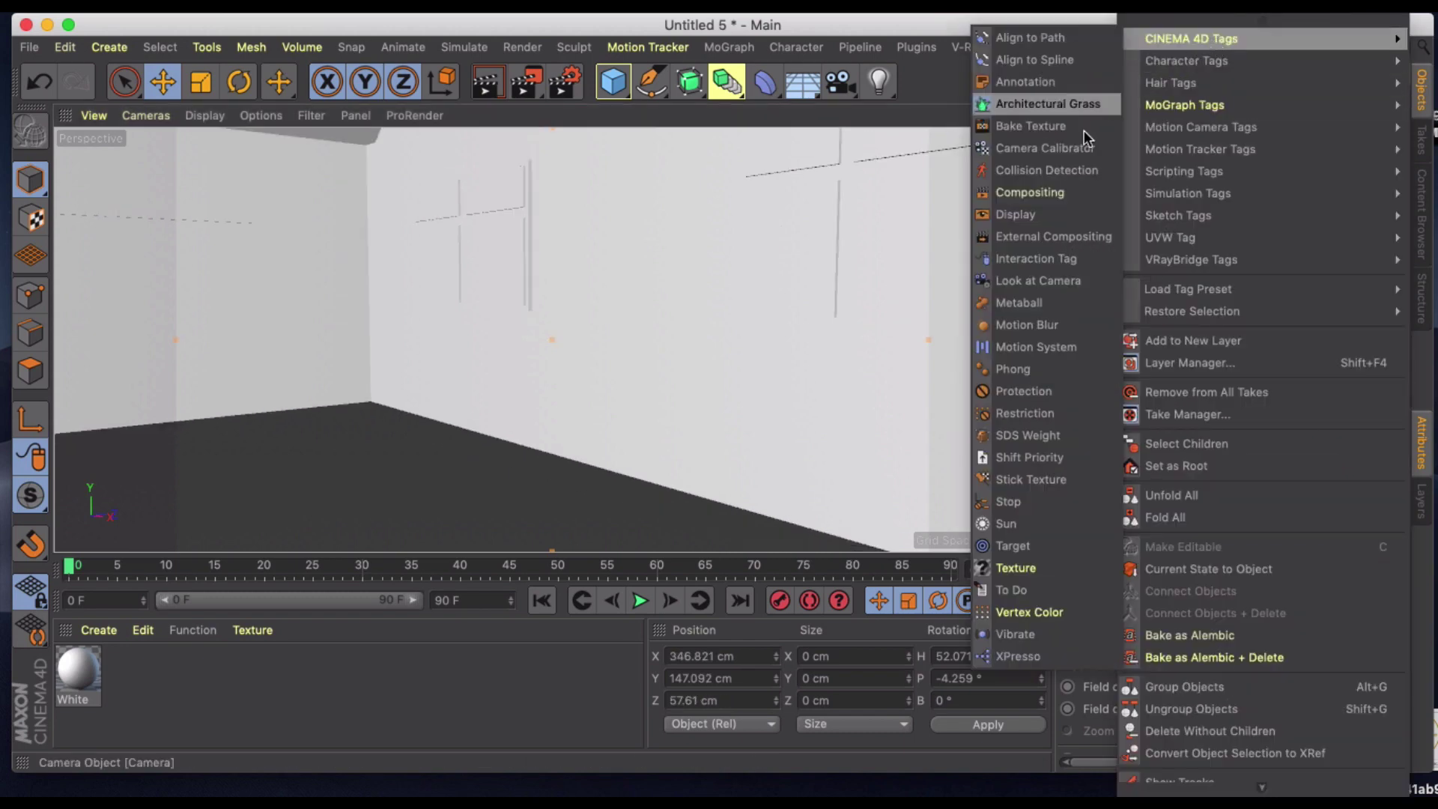
left_click(1011, 394)
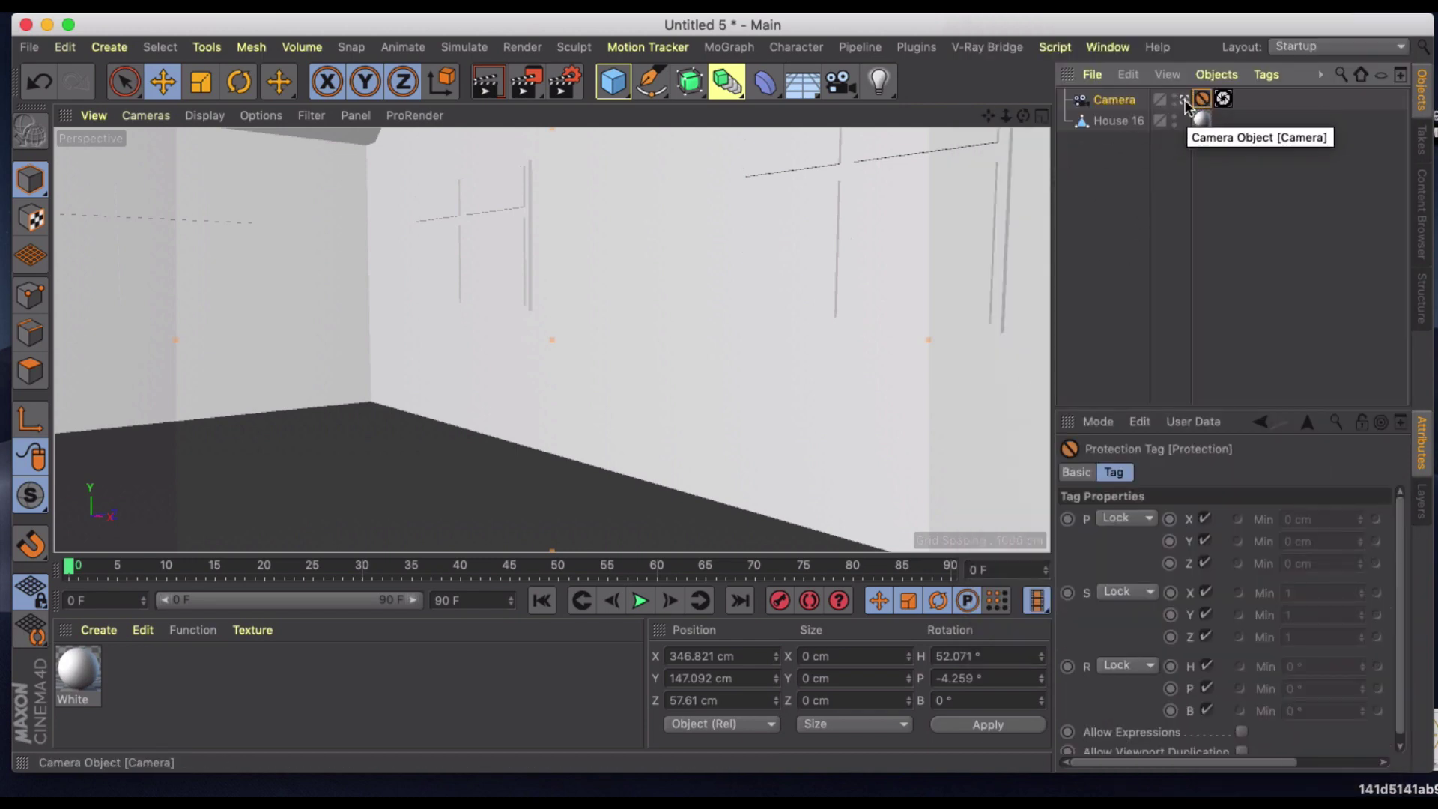
- Delete House 16's window glass polygons, then view the room through the camera again
left_click(1118, 120)
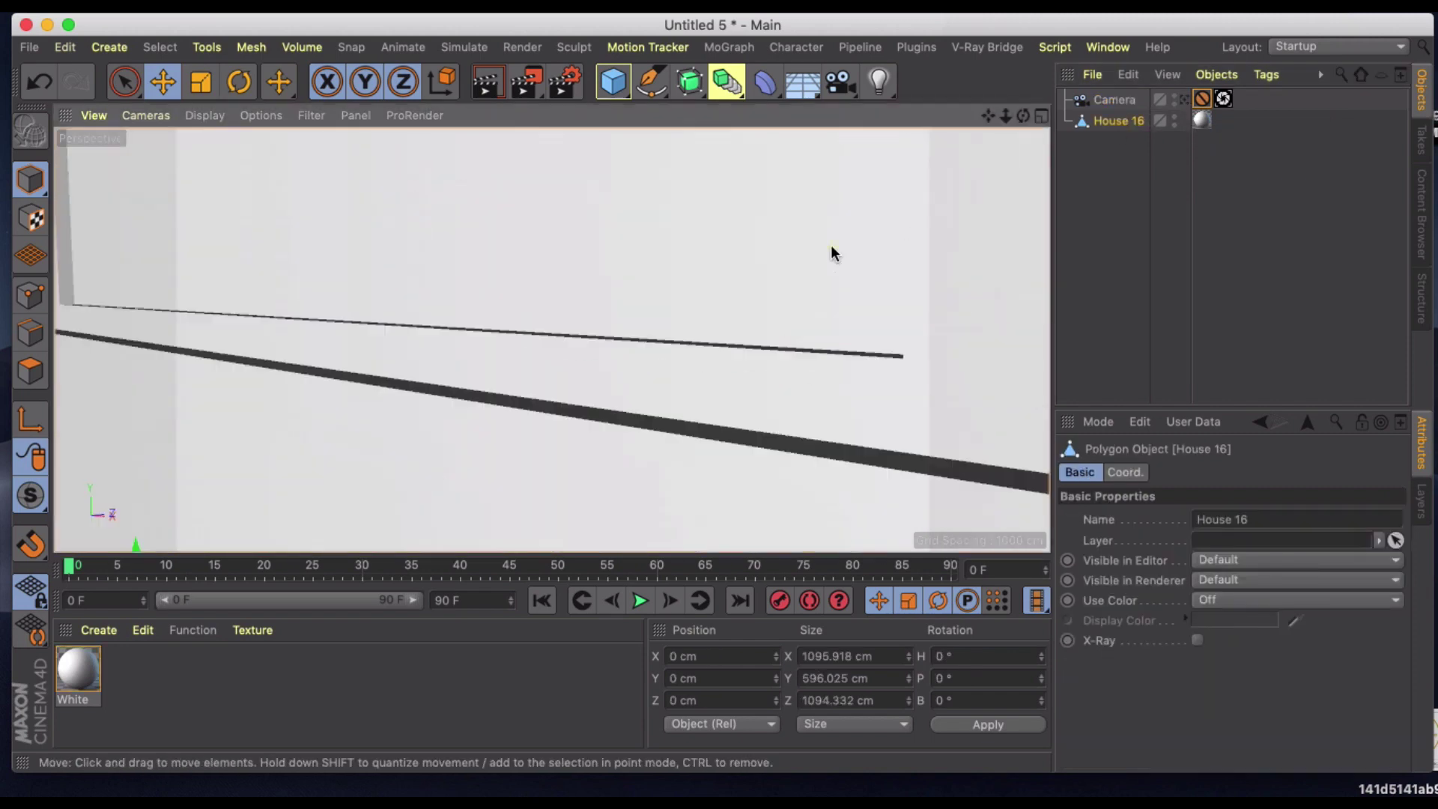
scroll(834, 253, "down", 10)
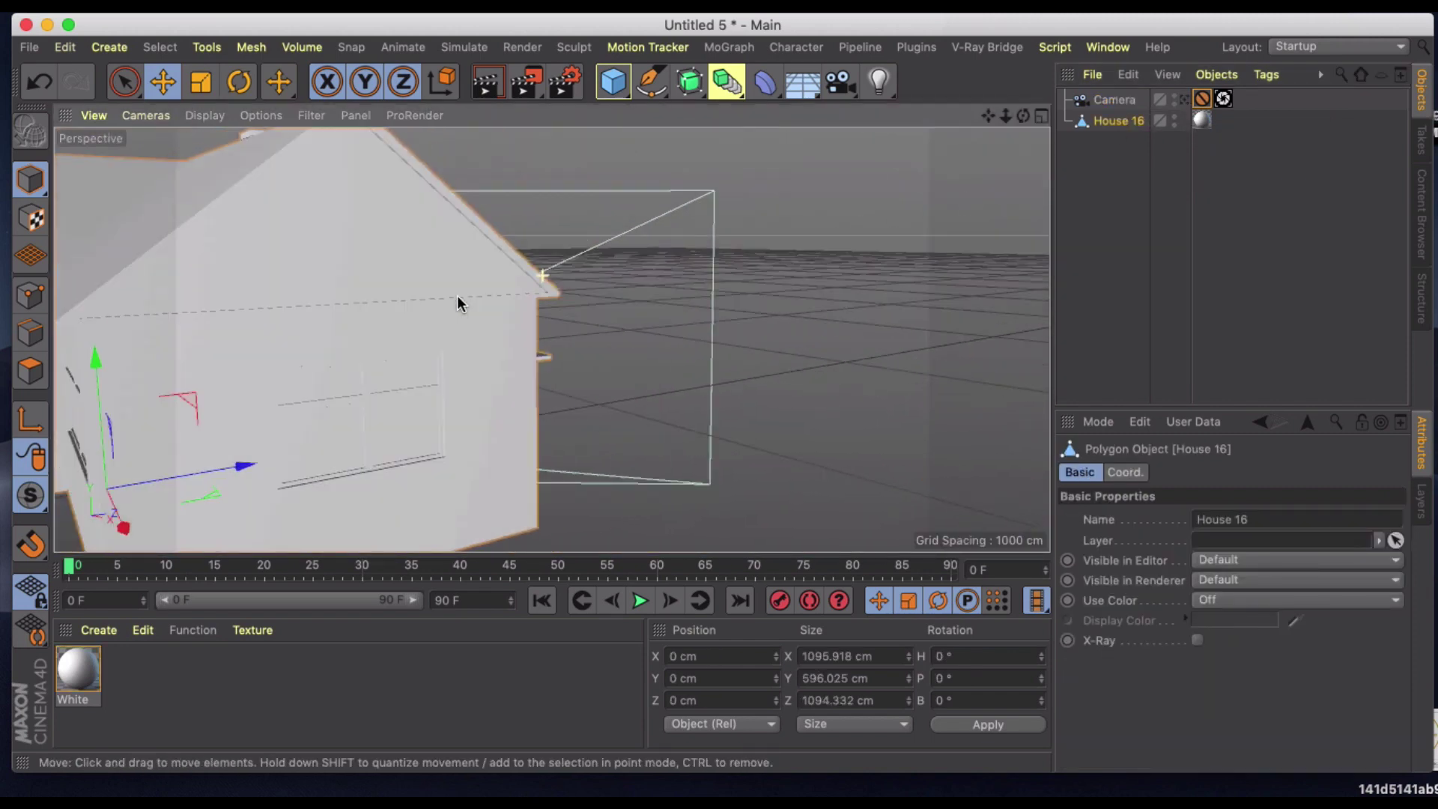
left_click_drag(423, 310, 937, 139, "alt")
left_click(30, 371)
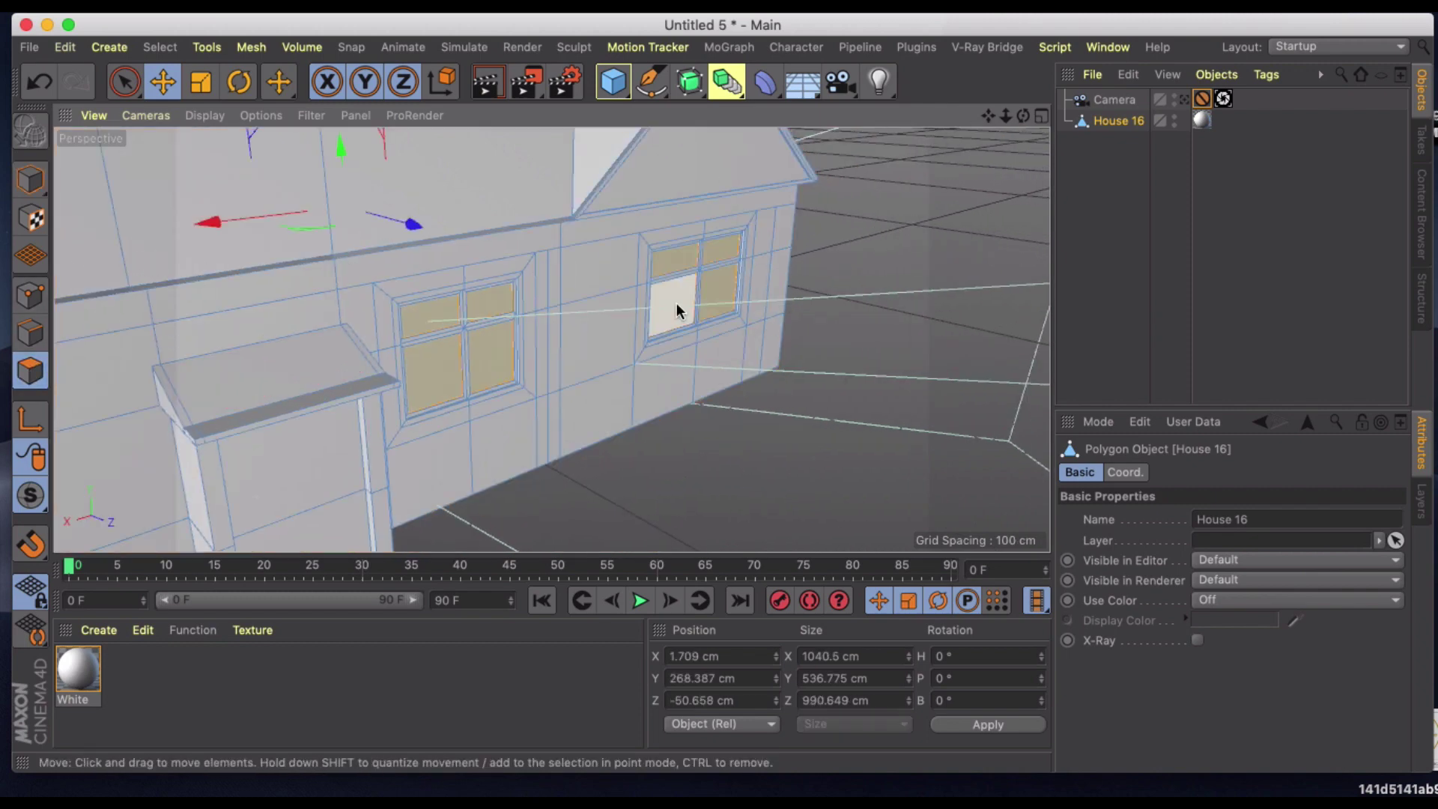
key("Delete")
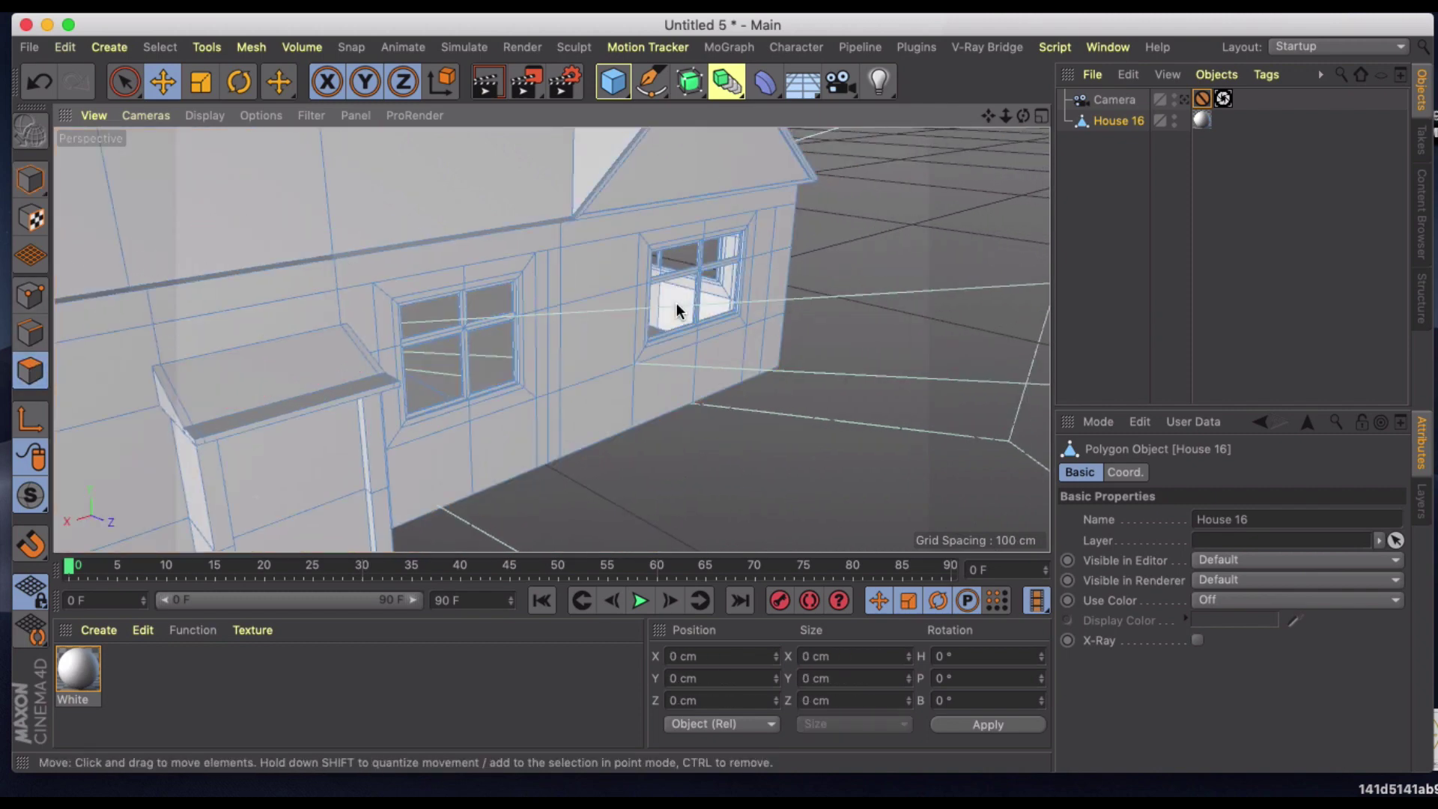
left_click(1184, 98)
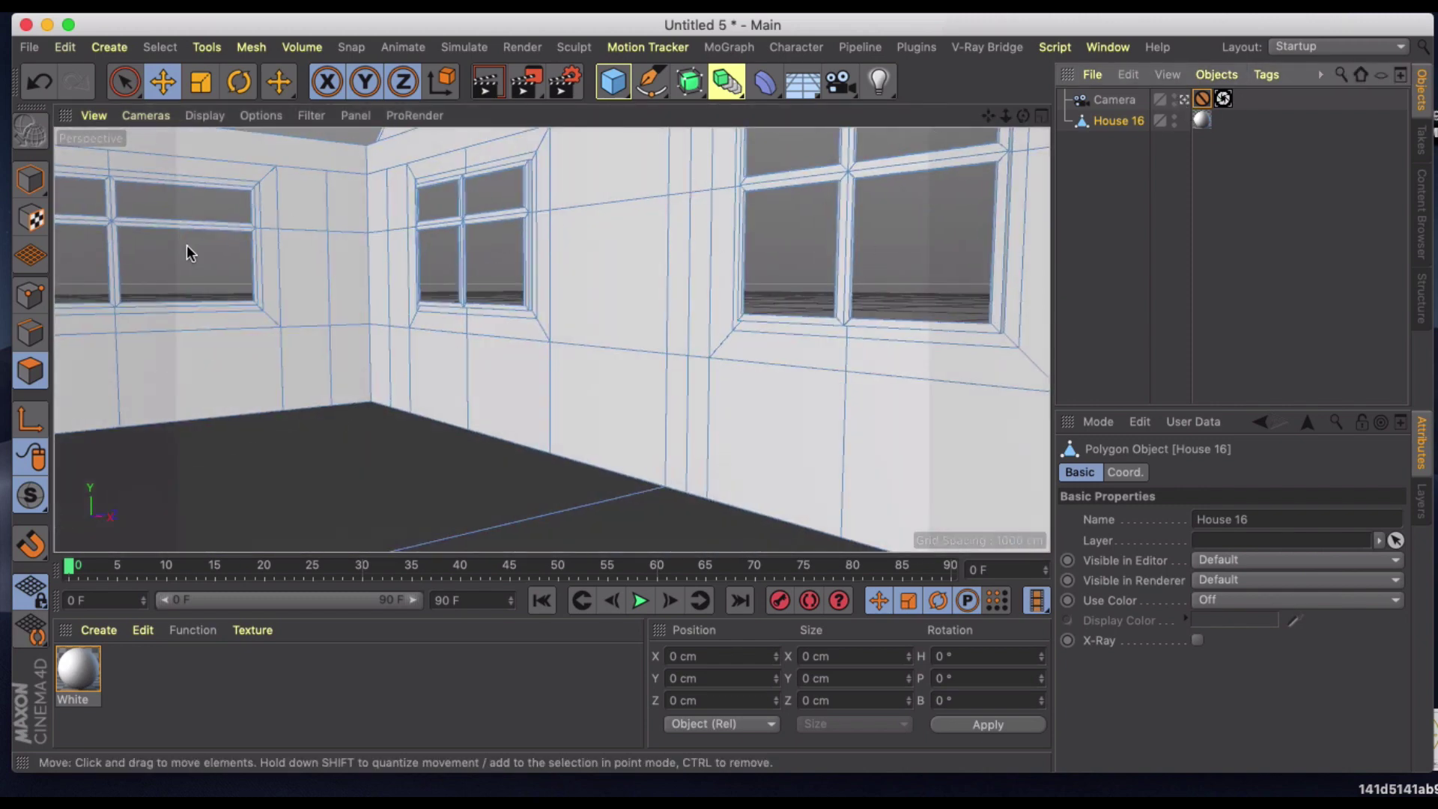
- Add a V-Ray Area Rectangle Light and enlarge it to 200 × 200 cm
left_click(1184, 99)
left_click(963, 48)
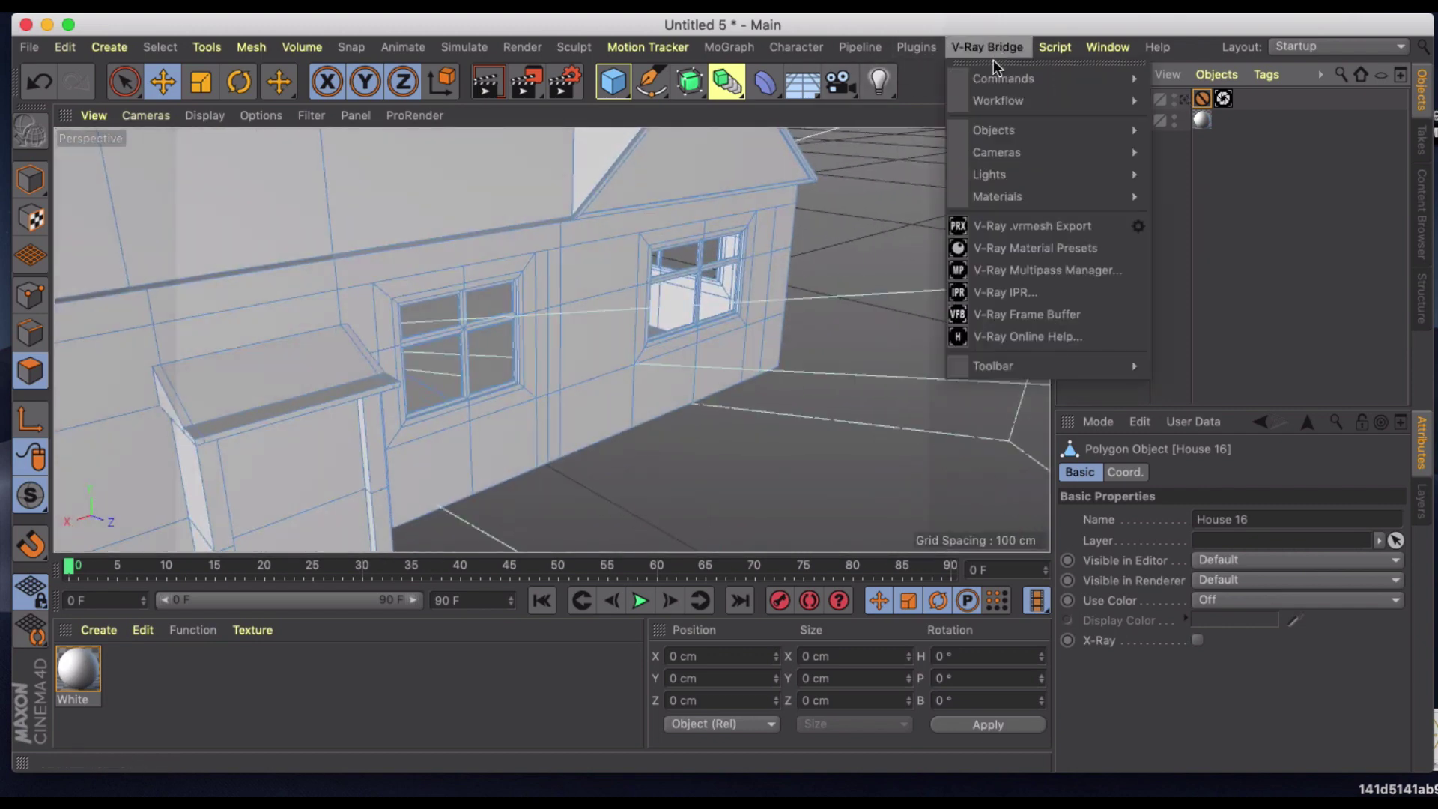
mouse_move(1002, 156)
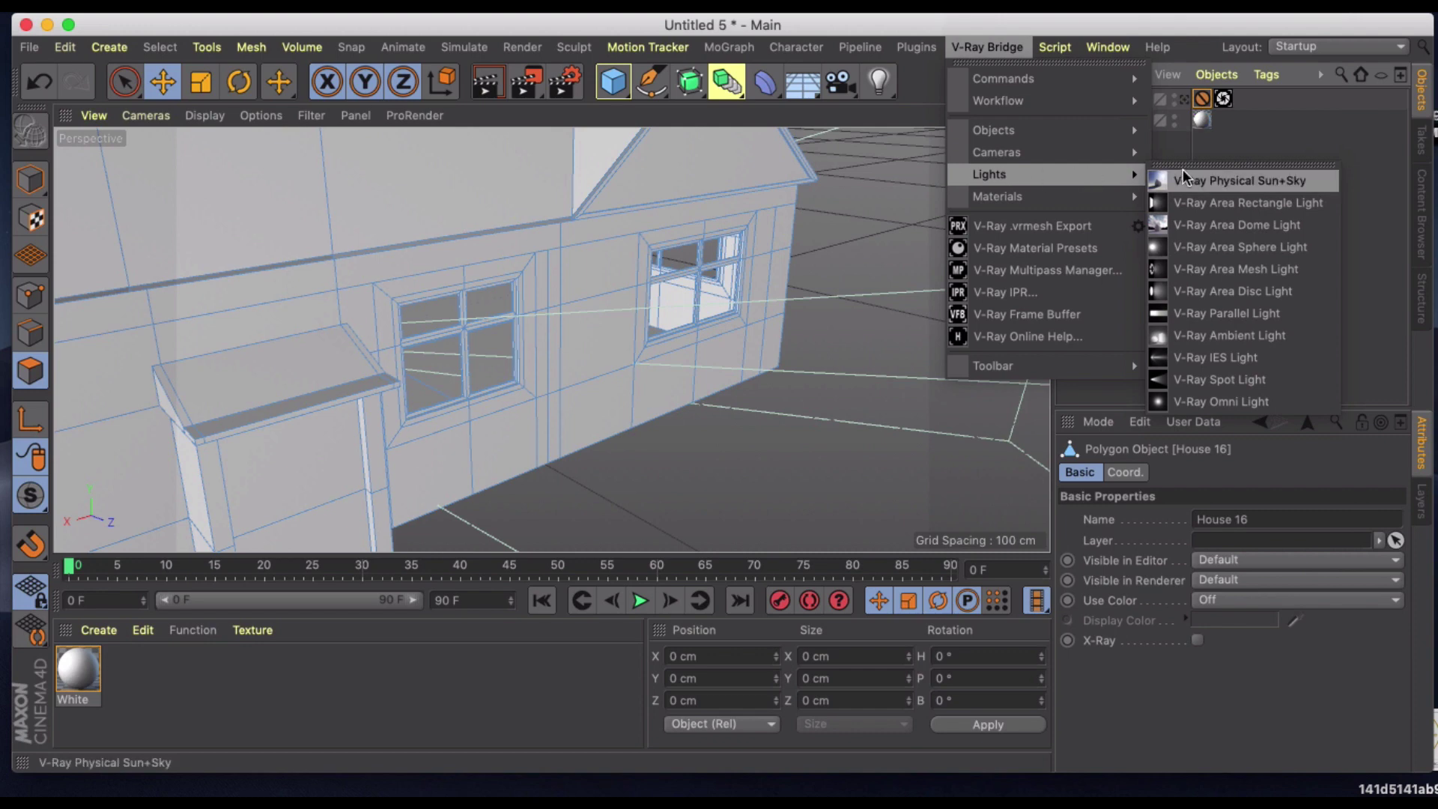
left_click(1218, 203)
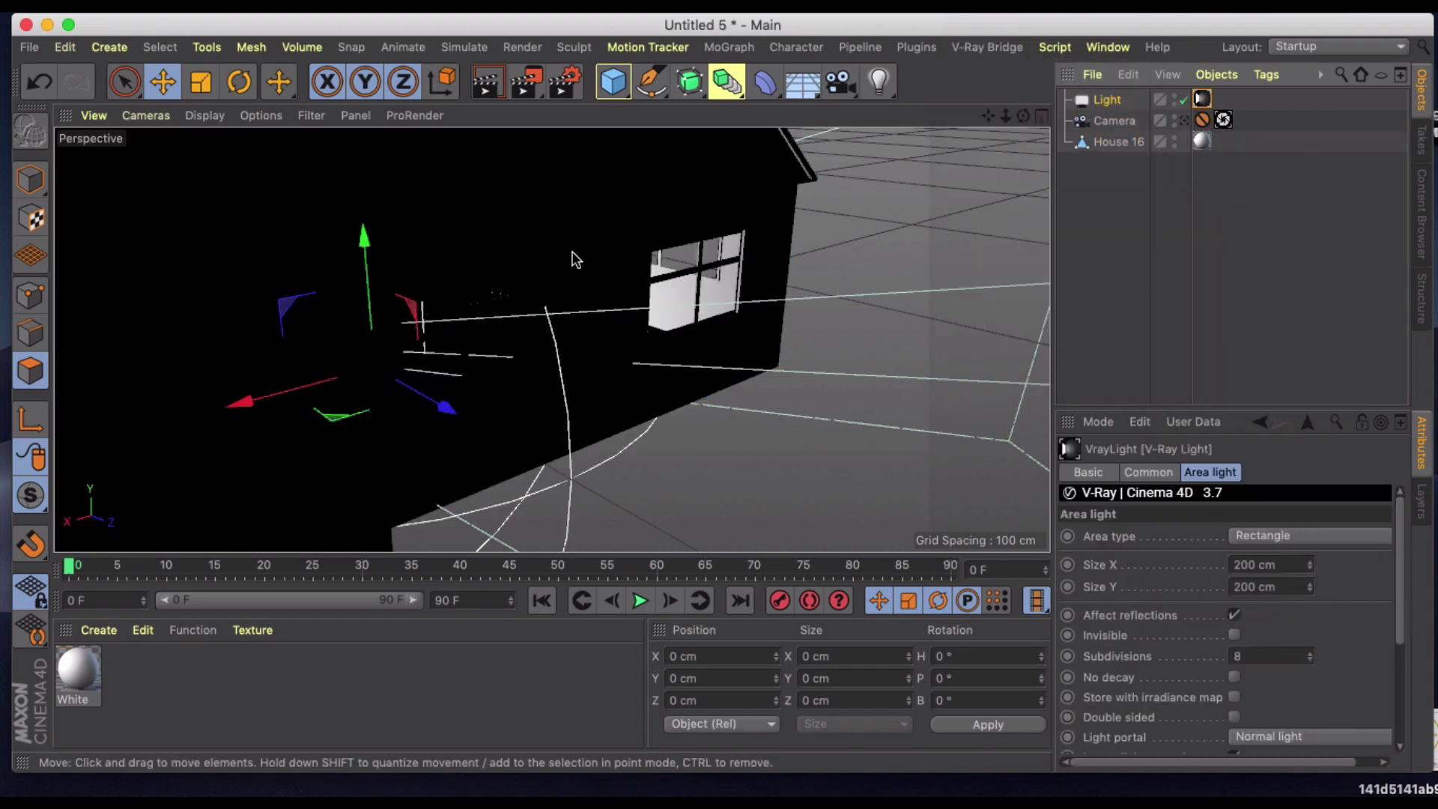
left_click_drag(448, 402, 614, 503)
- In the maximized Front view, raise the light about 165 cm and shift it 113 cm right
left_click(1040, 115)
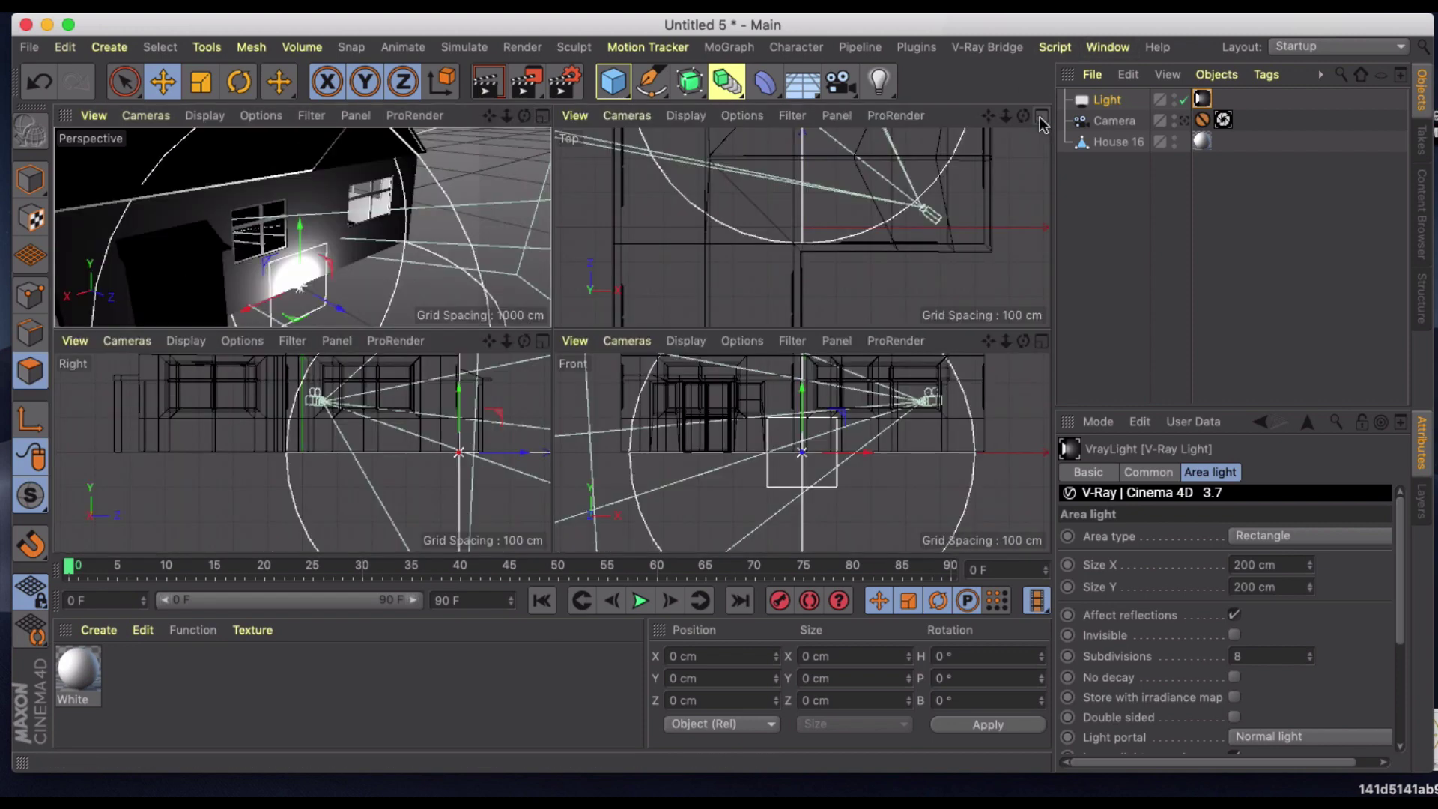
left_click(1035, 340)
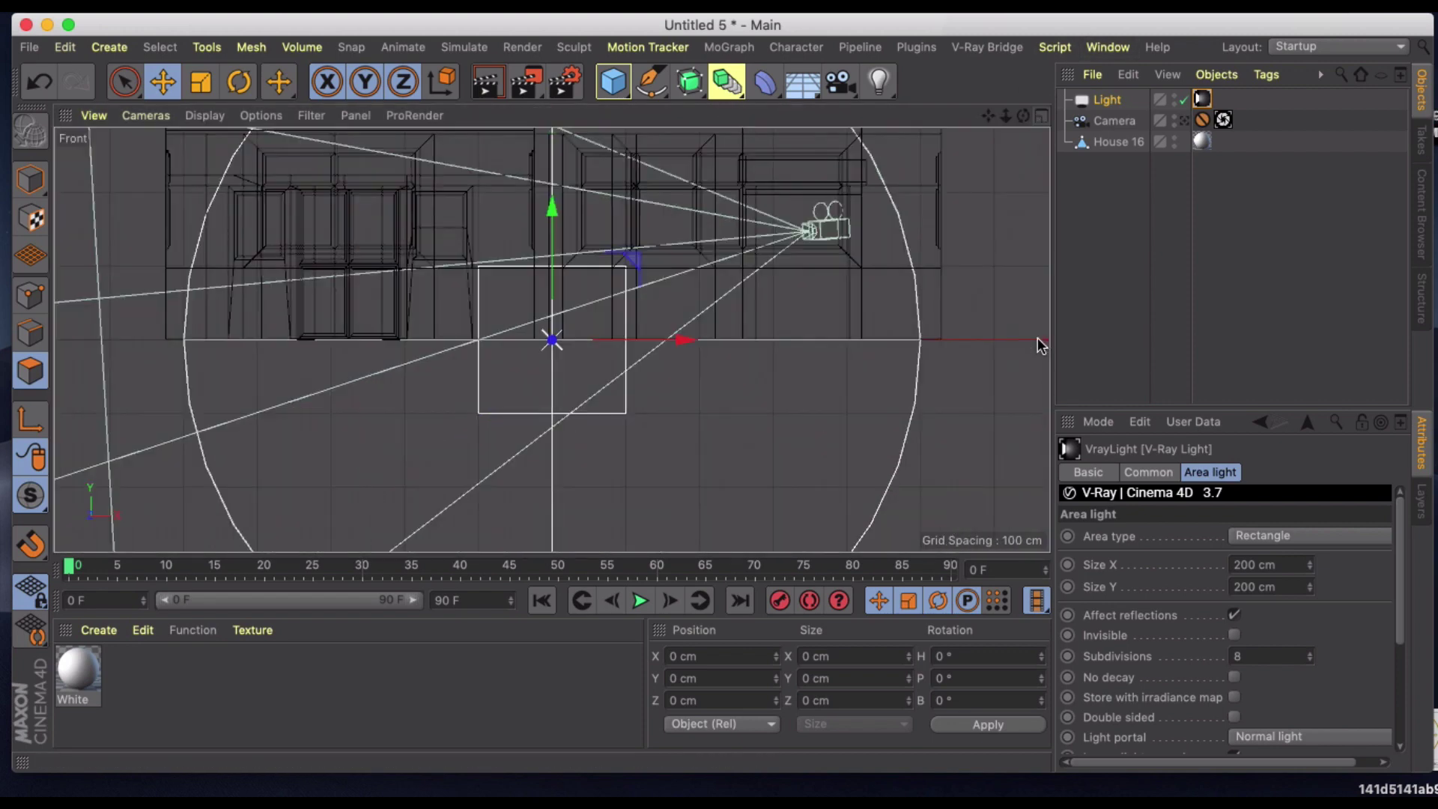
middle_click_drag(641, 283, 493, 431, "alt")
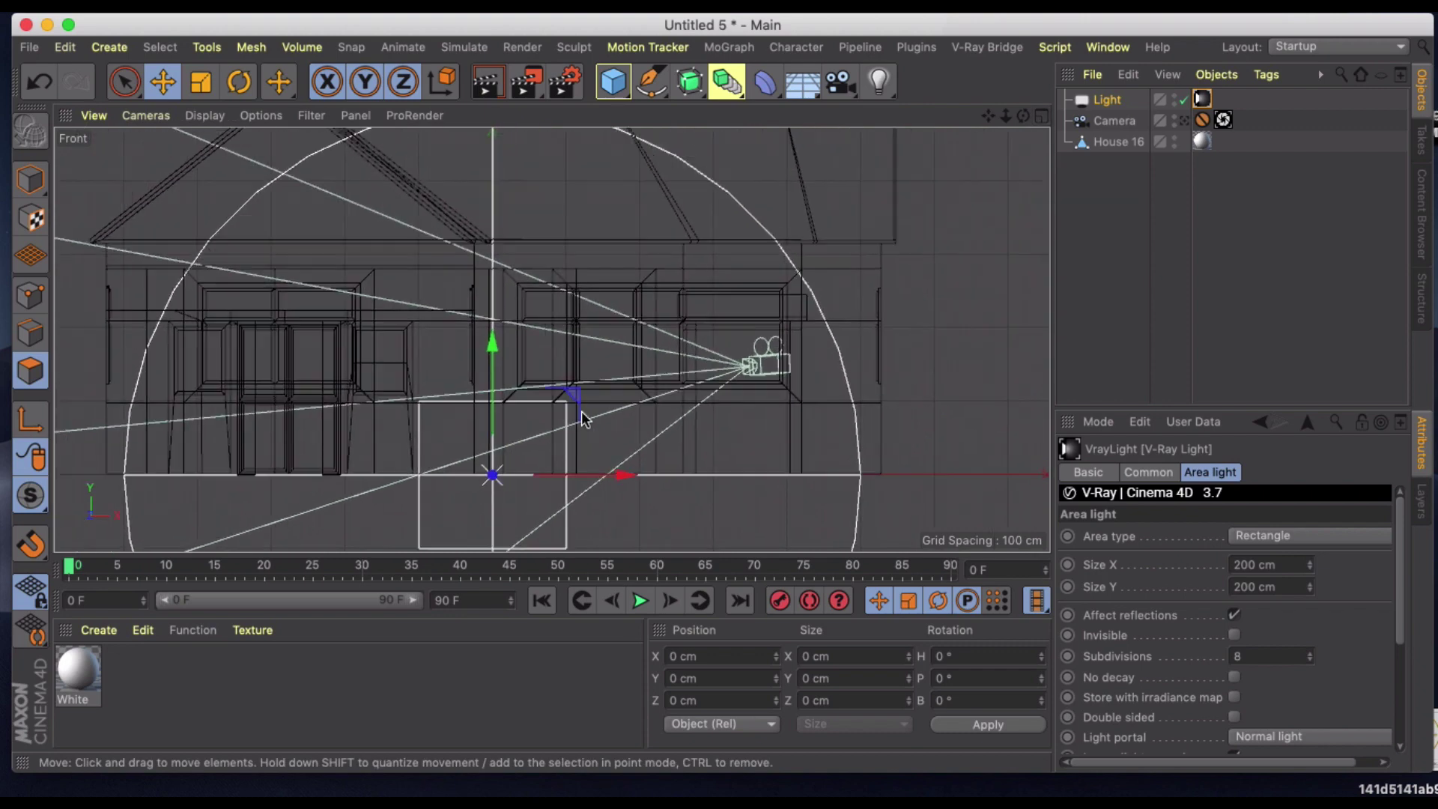
left_click_drag(491, 340, 485, 225)
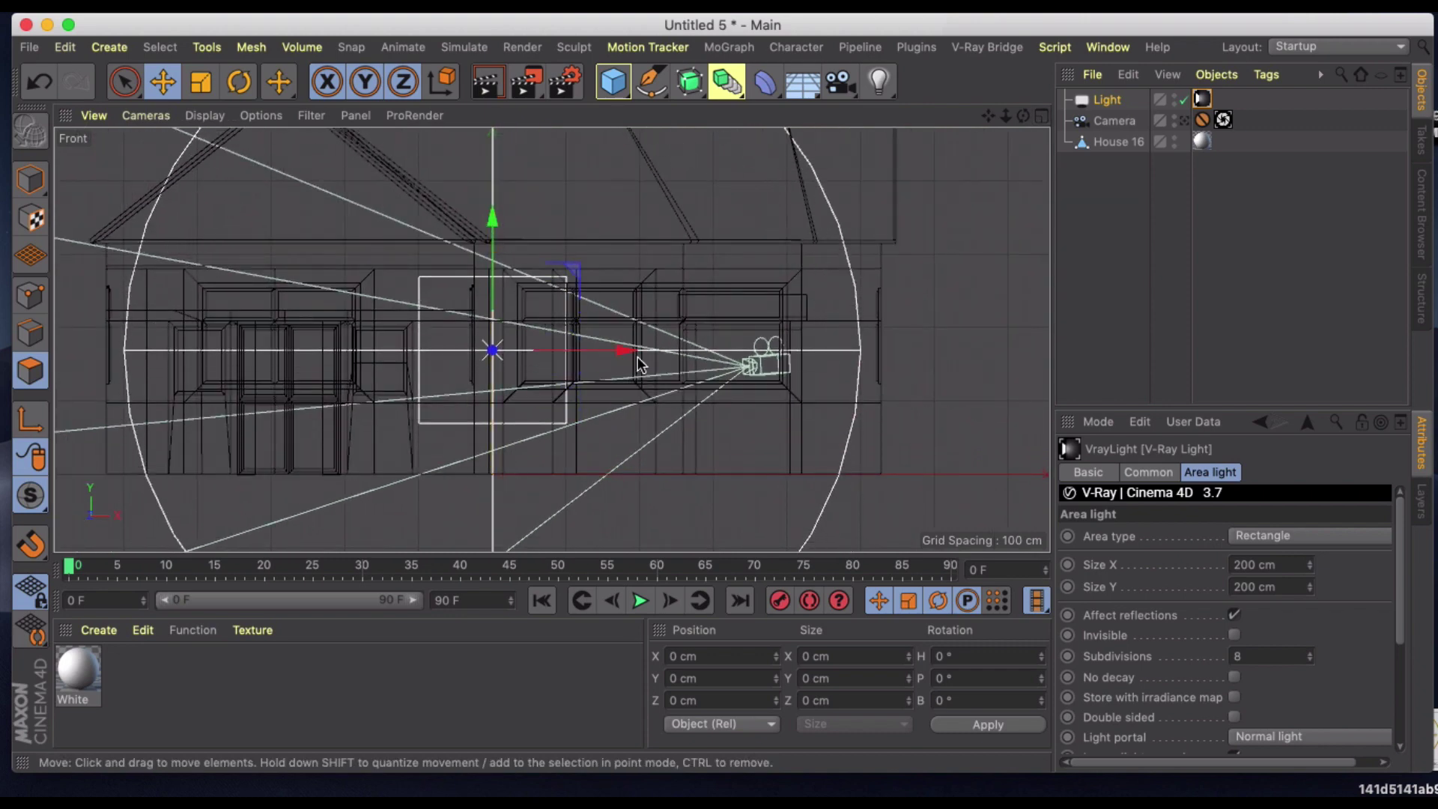
left_click_drag(626, 349, 712, 347)
- Back in perspective, slide the light sideways into the window opening
key("o")
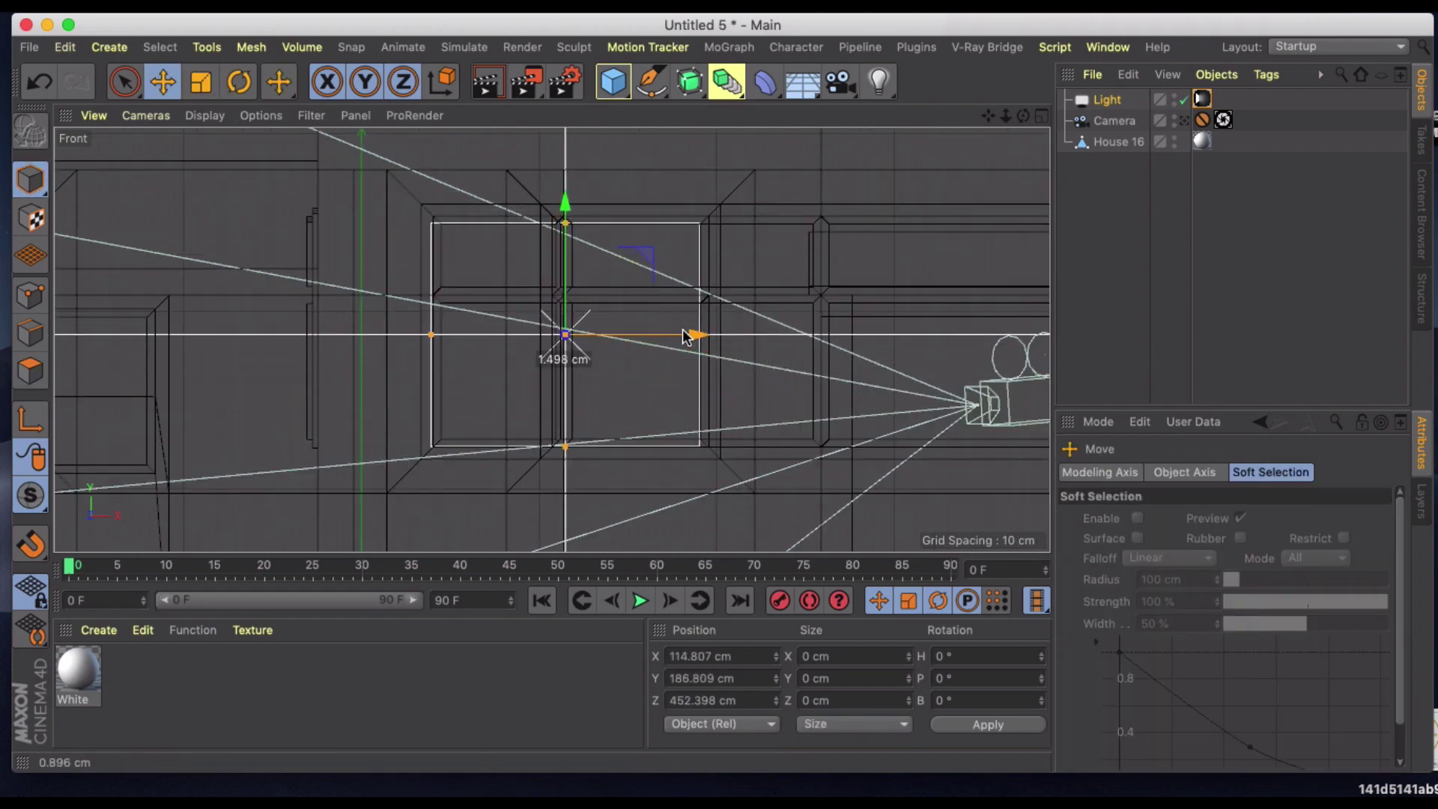
key("h")
key("F1")
left_click_drag(360, 341, 834, 280)
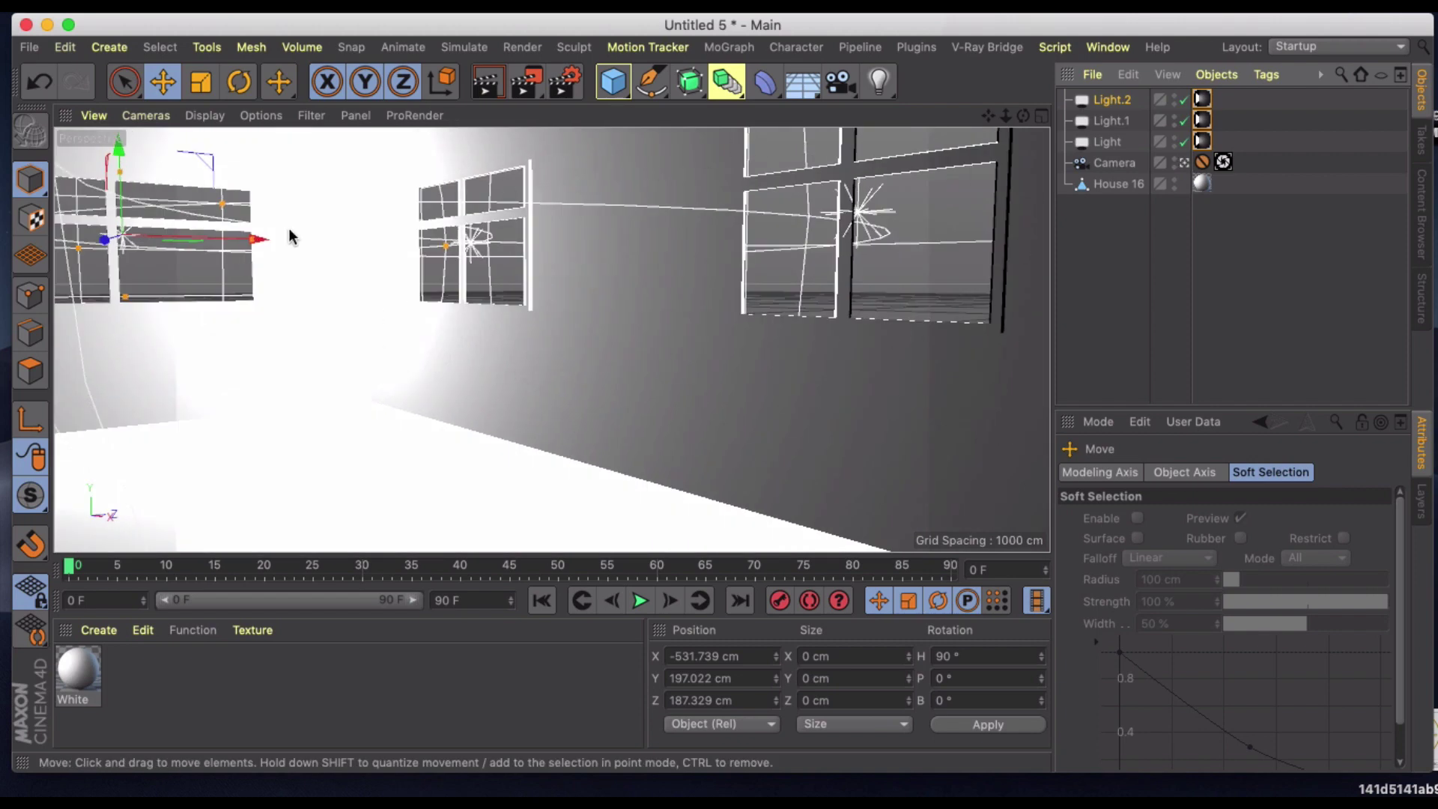
- Set Light portal to Portal light on the first two window area lights
left_click(1202, 141)
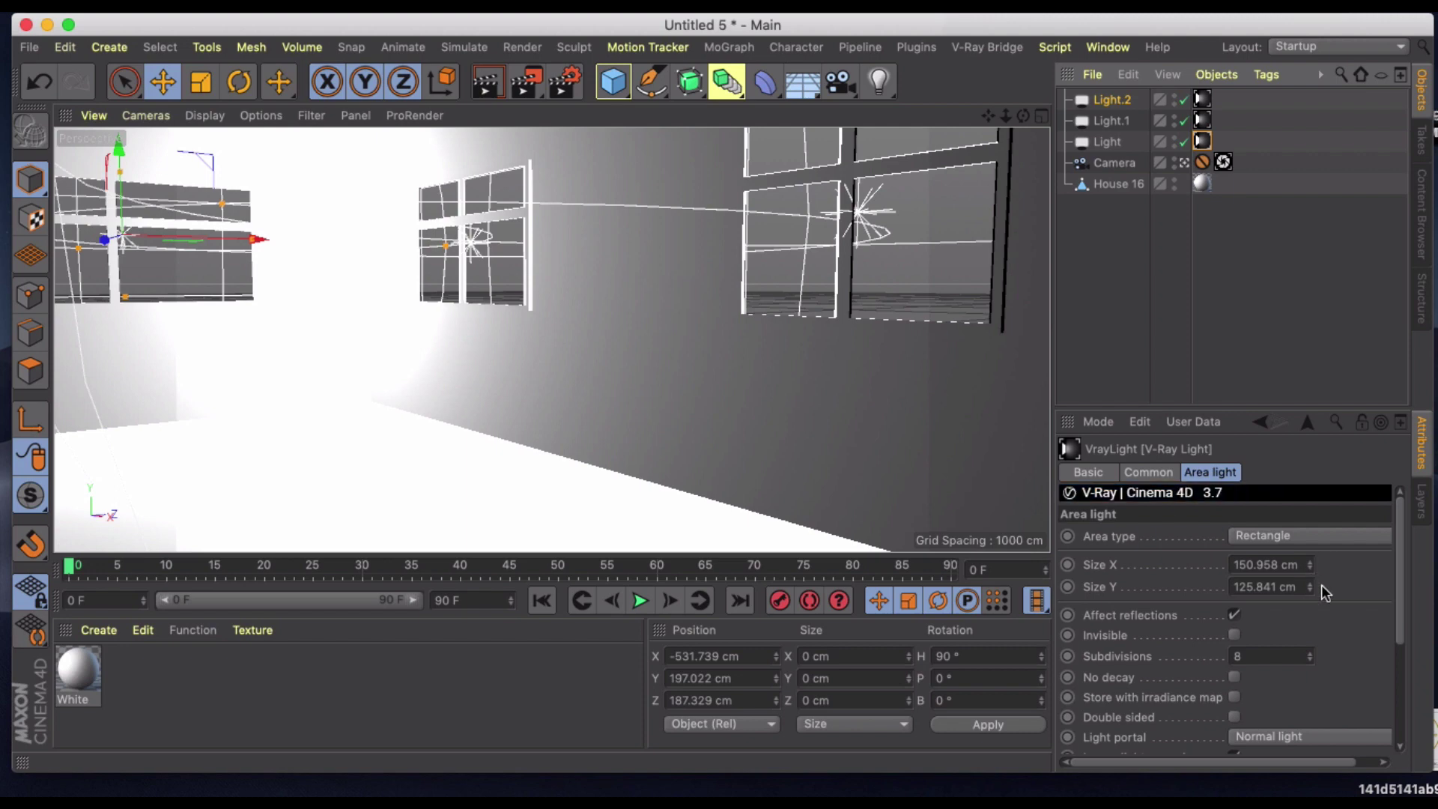
left_click(1285, 736)
left_click(1278, 694)
left_click(1202, 121)
left_click(1281, 734)
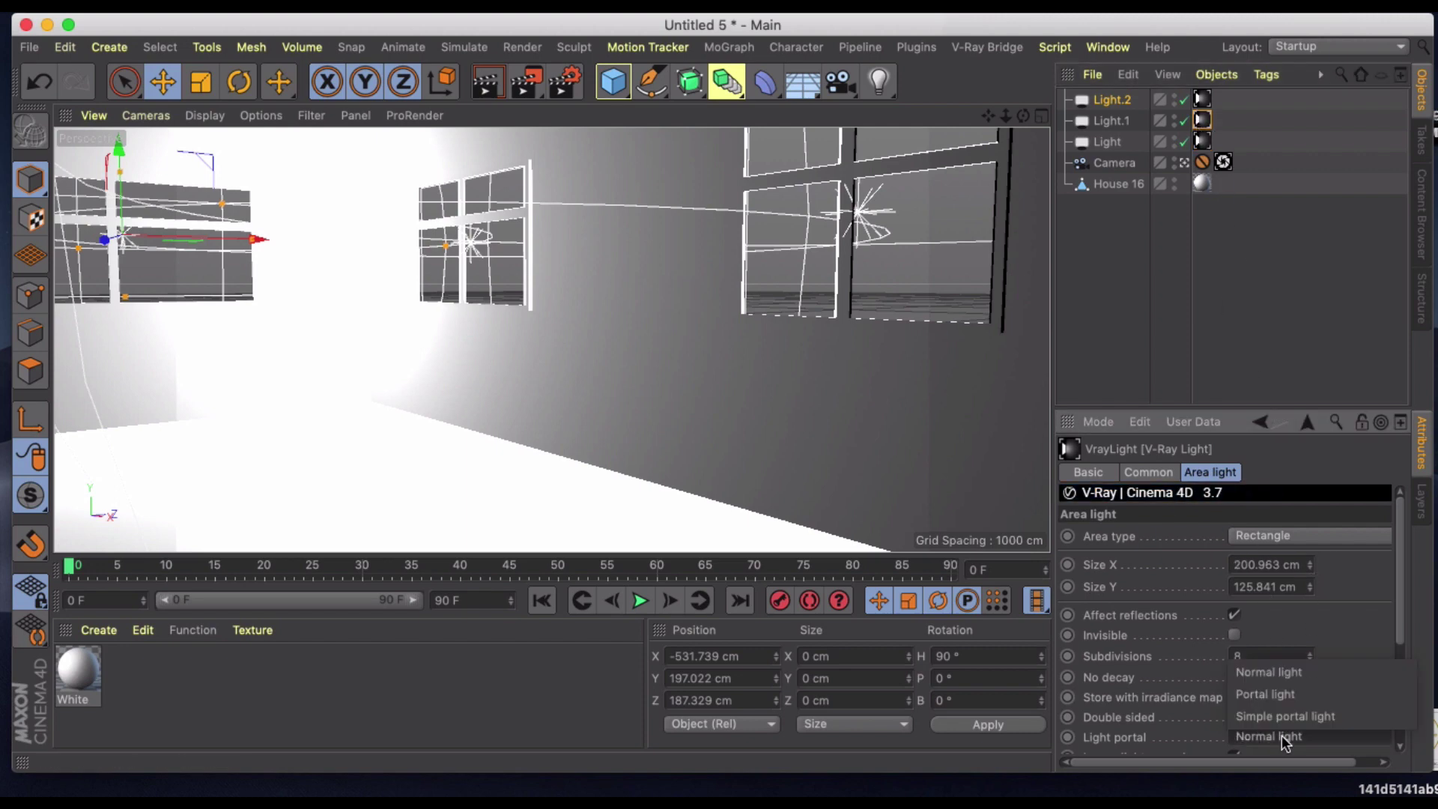
left_click(1276, 694)
- Make the third light a portal light and add a V-Ray Physical Sun+Sky
left_click(1202, 99)
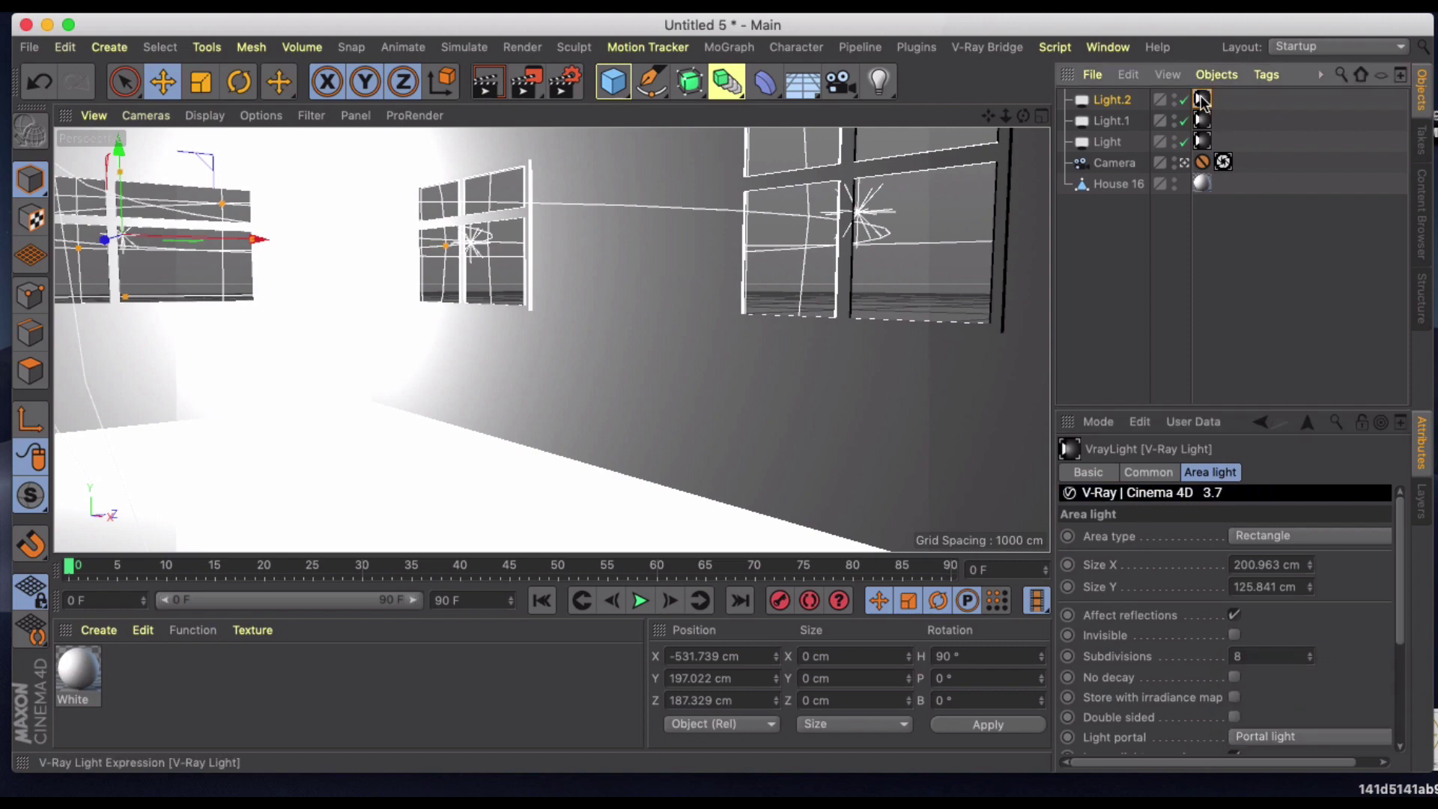
left_click(1246, 736)
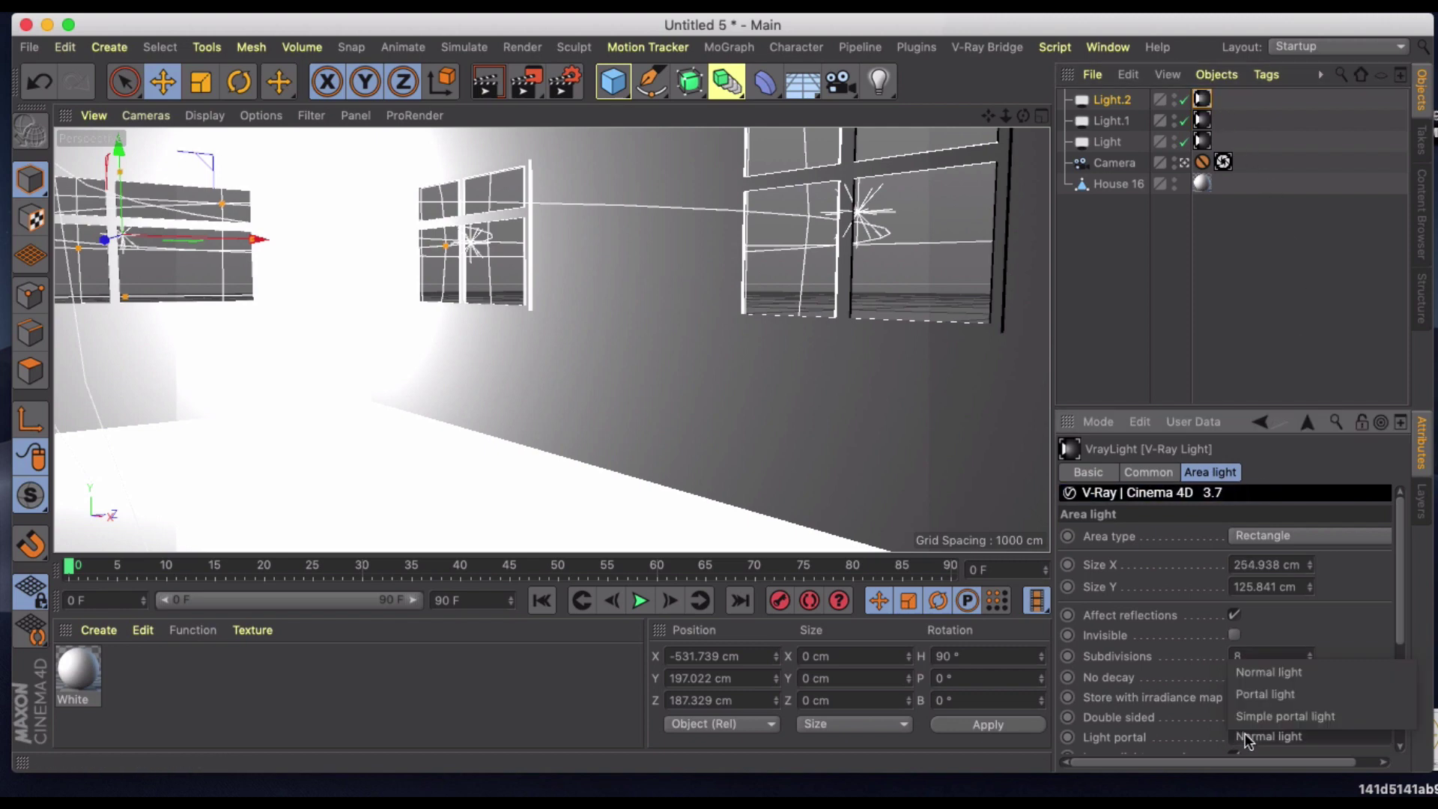
left_click(1252, 689)
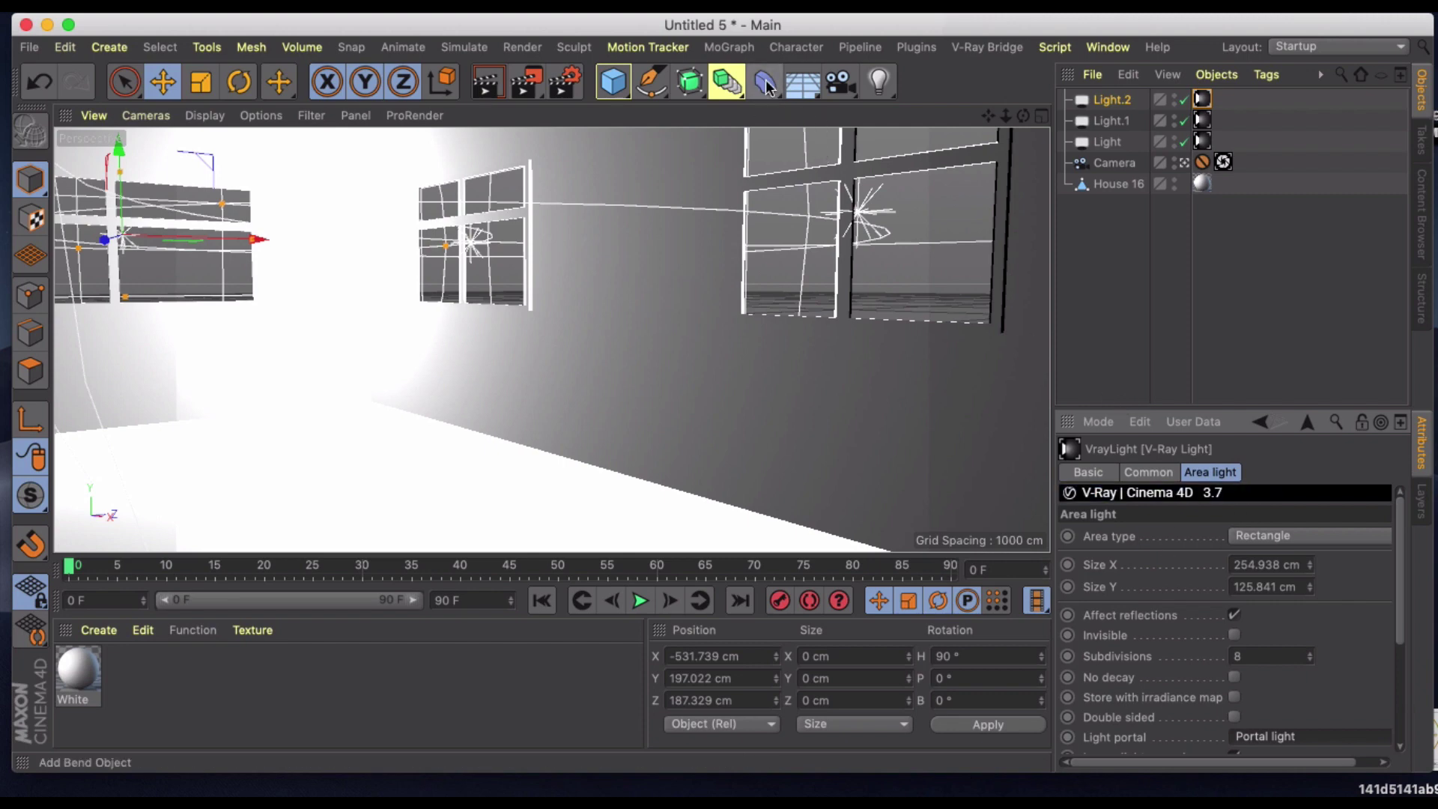
left_click(987, 46)
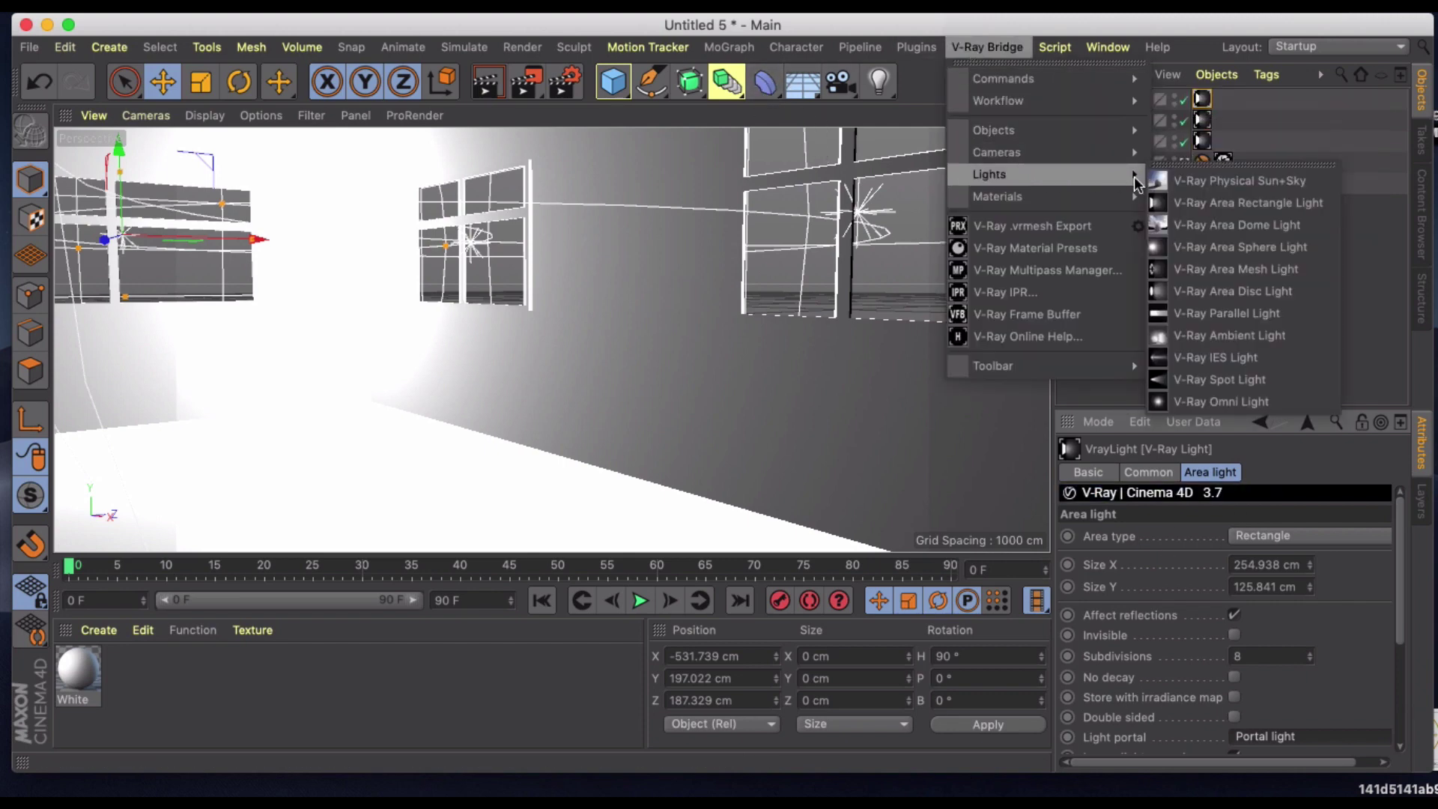
left_click(1157, 182)
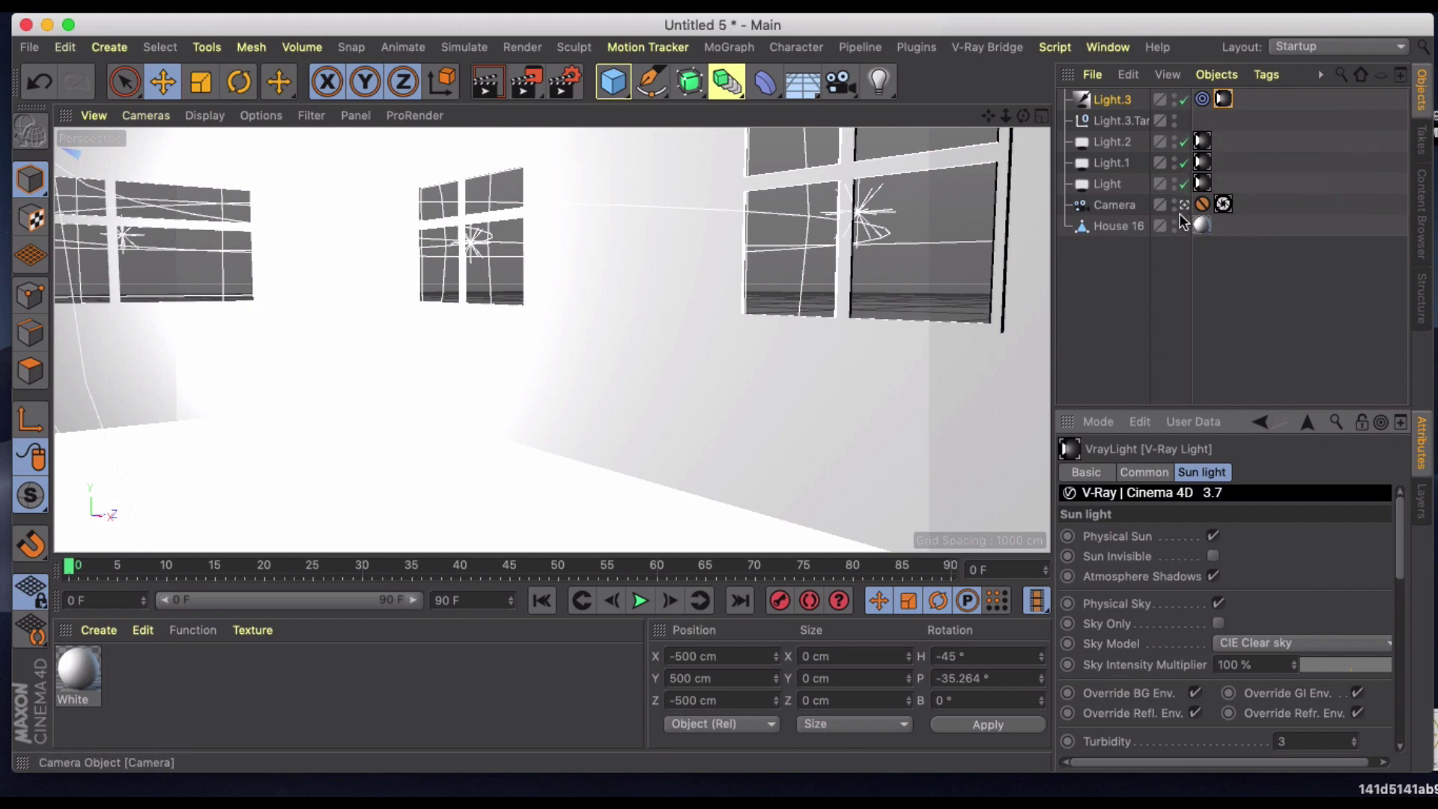
- From the Content Browser's Bedroom folder, drag Bed - Modern 02 into the scene
left_click(1423, 214)
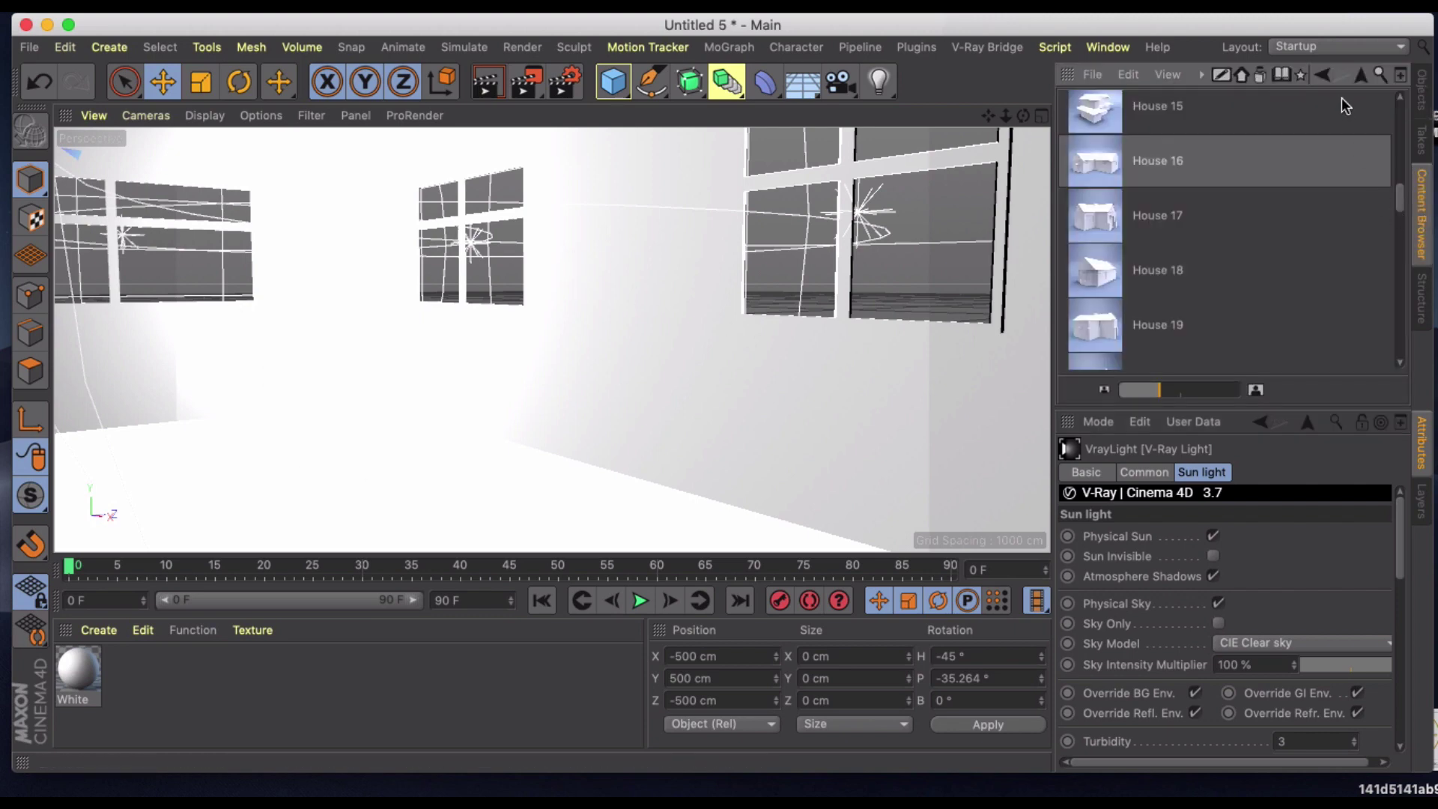
left_click(1362, 75)
left_click(1362, 77)
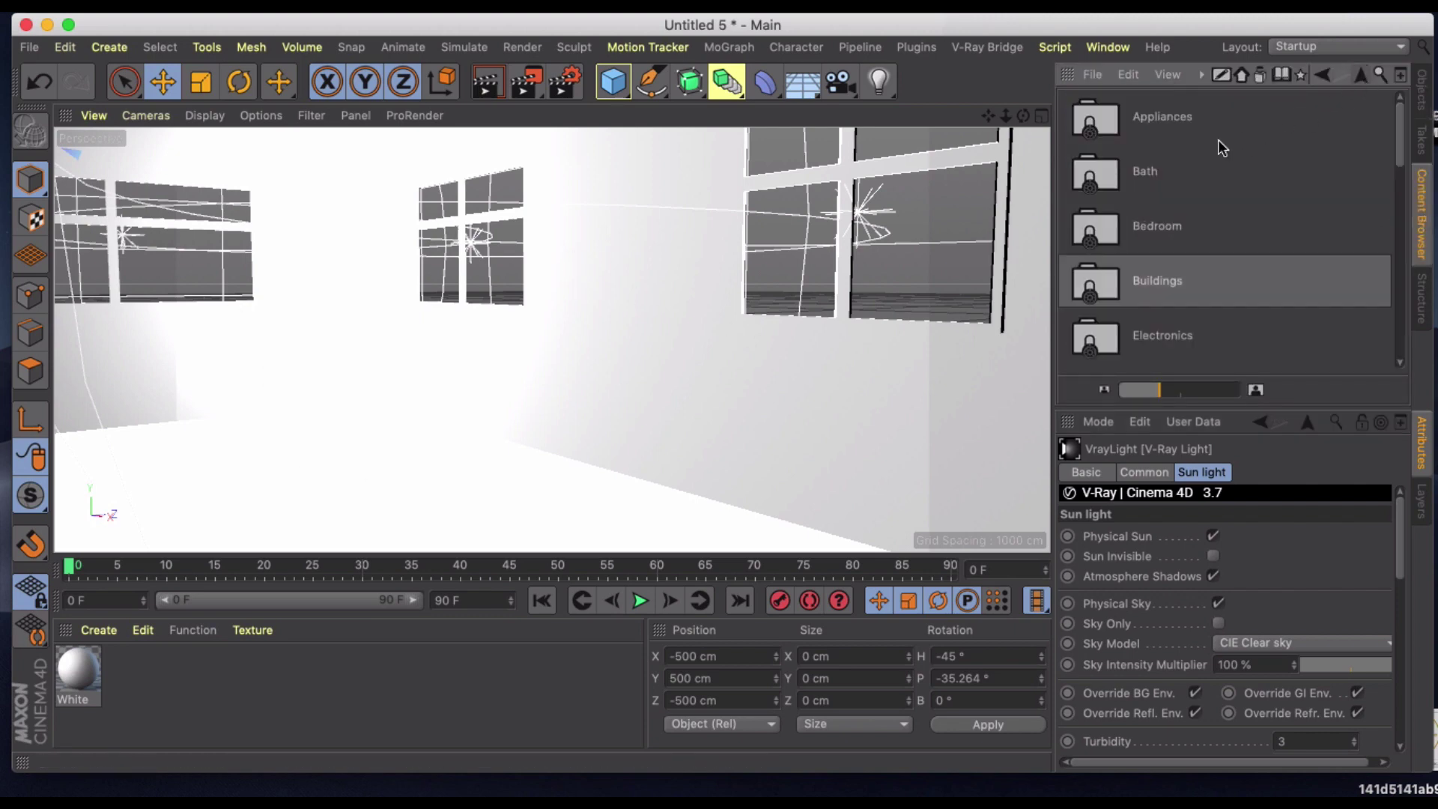
double_click(1129, 210)
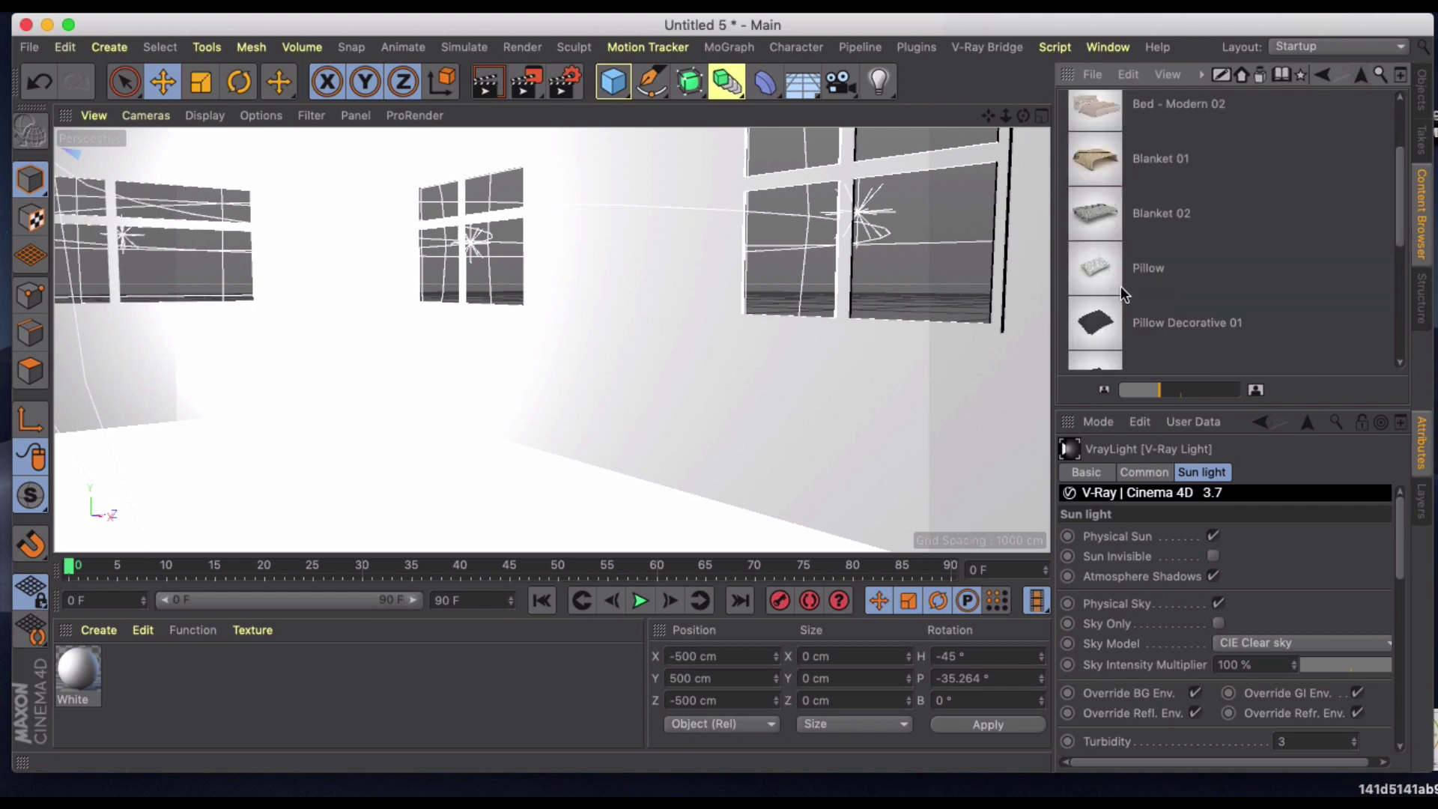
left_click_drag(1090, 113, 581, 439)
- Check the camera view, then undo an accidental Z move of House 16
left_click(1423, 86)
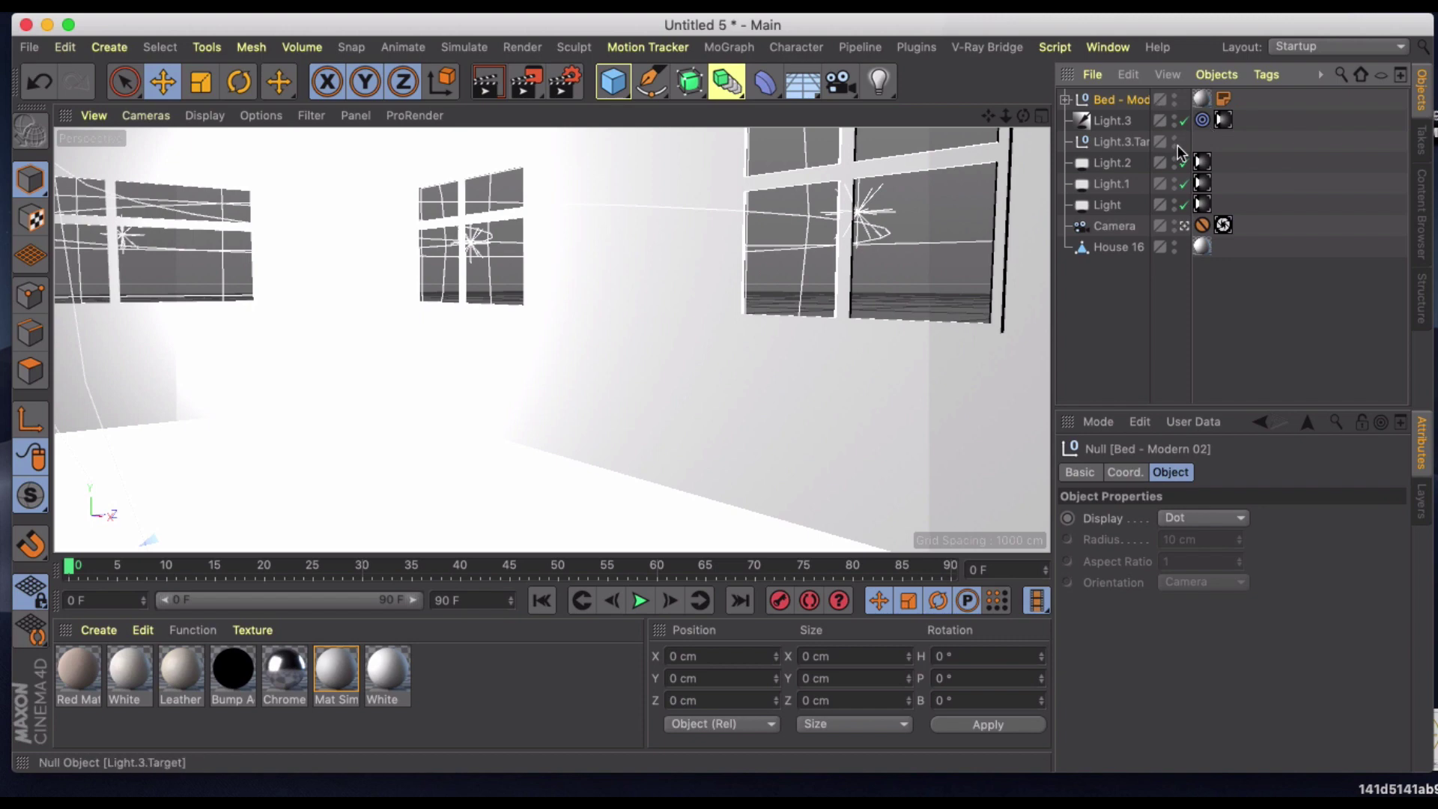
left_click(1181, 223)
left_click(1181, 223)
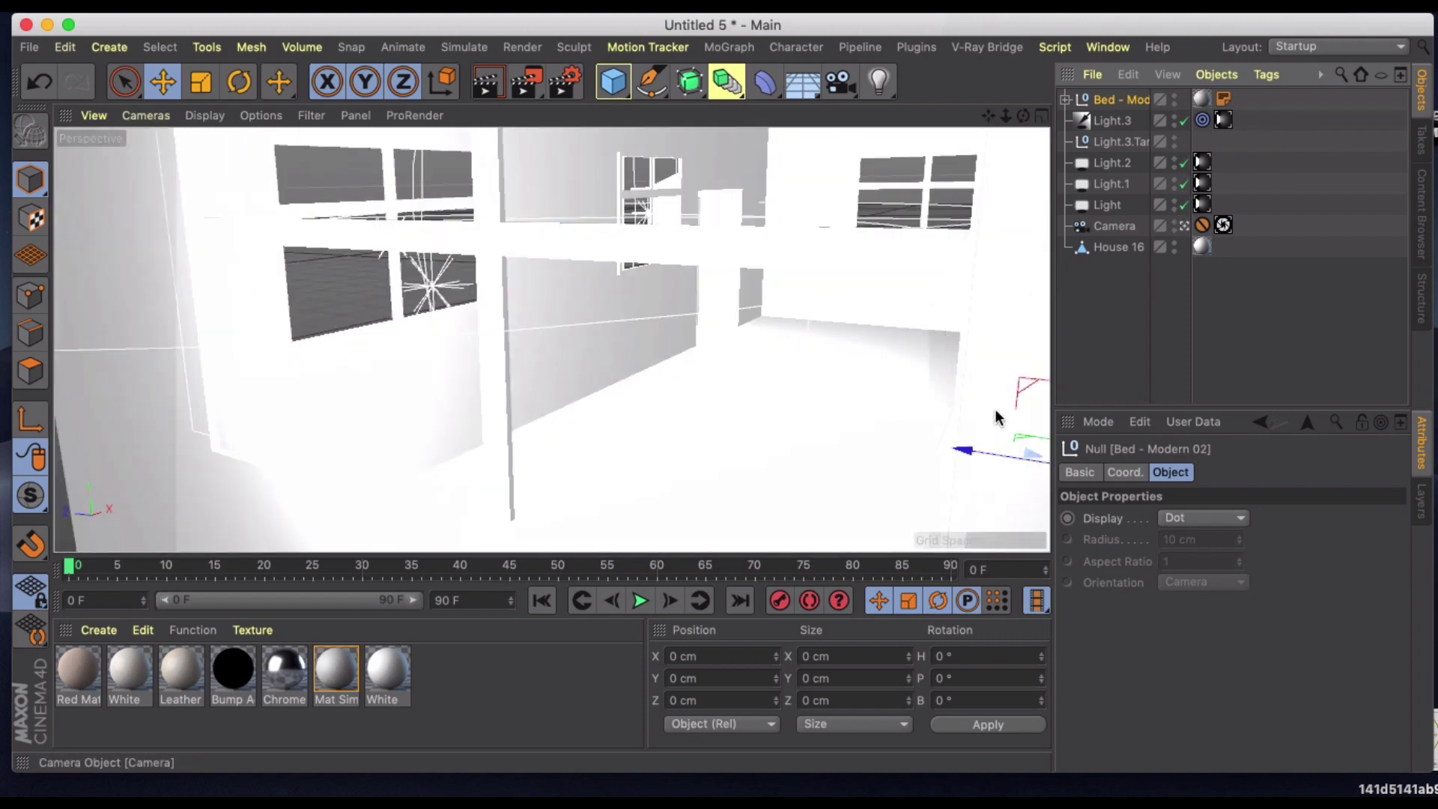
left_click_drag(995, 415, 844, 375, "alt")
left_click(844, 375)
left_click_drag(699, 382, 555, 376)
key("super+z")
key("super+z")
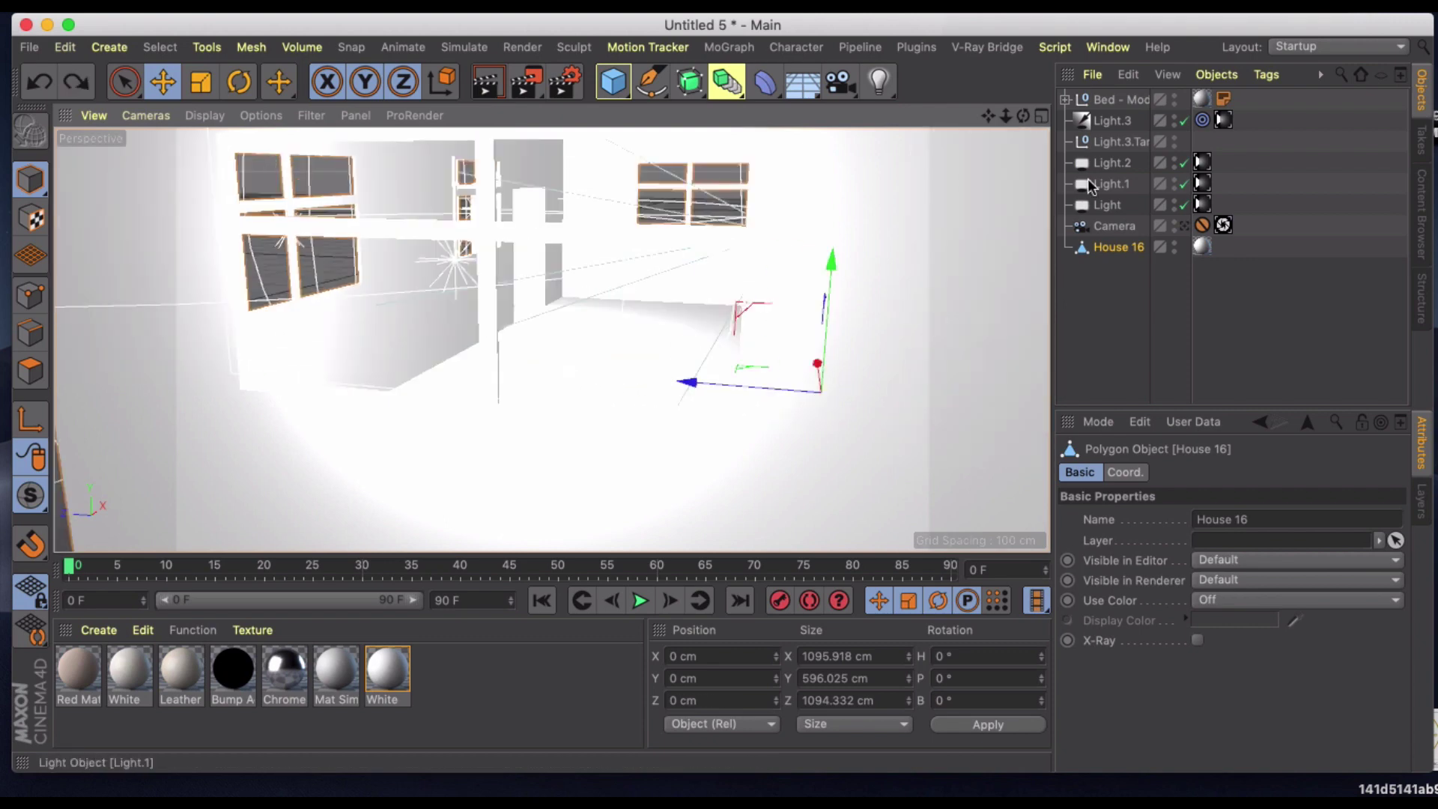
- Move the bed along Z and X to X -90.295, Z 437.386 cm
left_click(1116, 99)
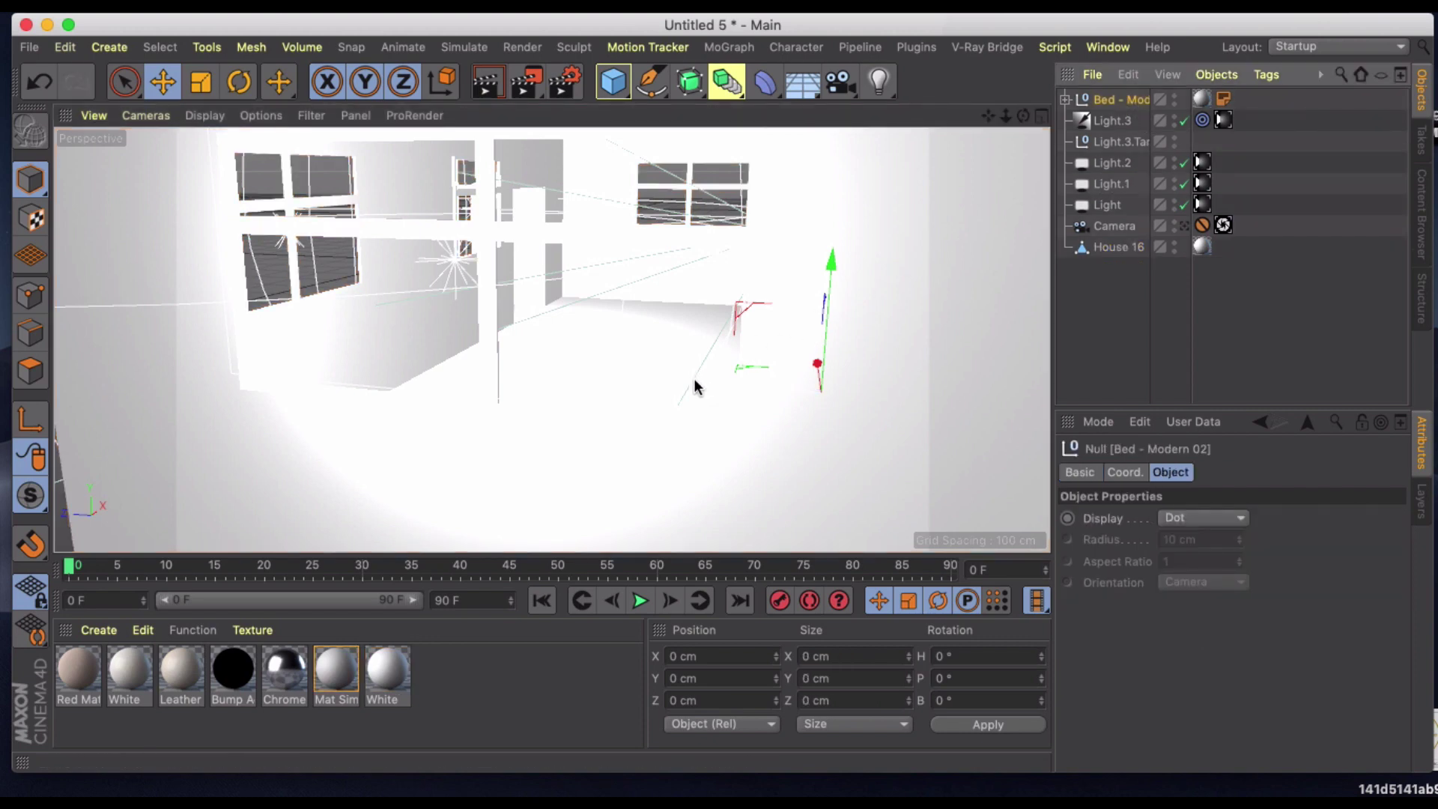
left_click_drag(694, 379, 341, 373)
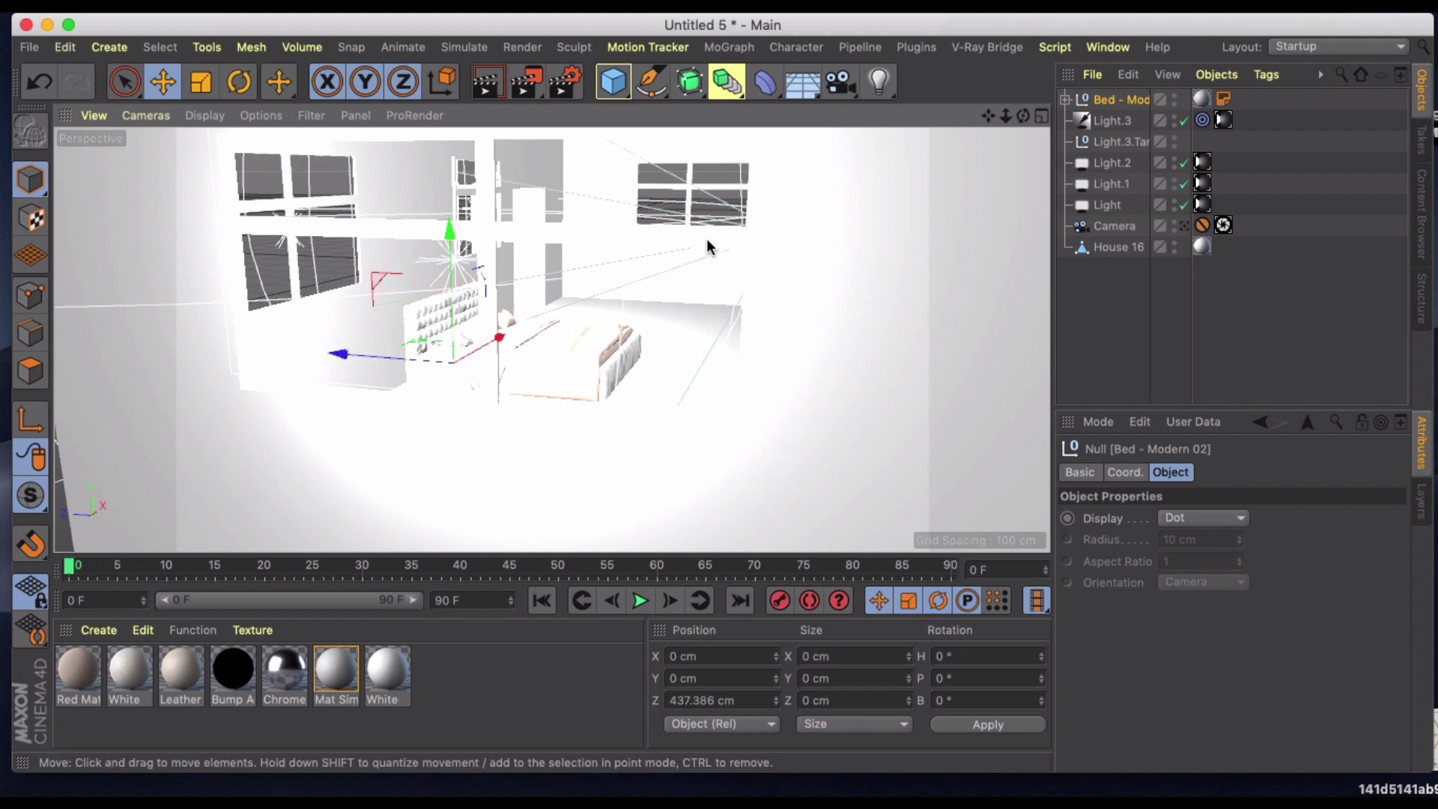
left_click(1184, 225)
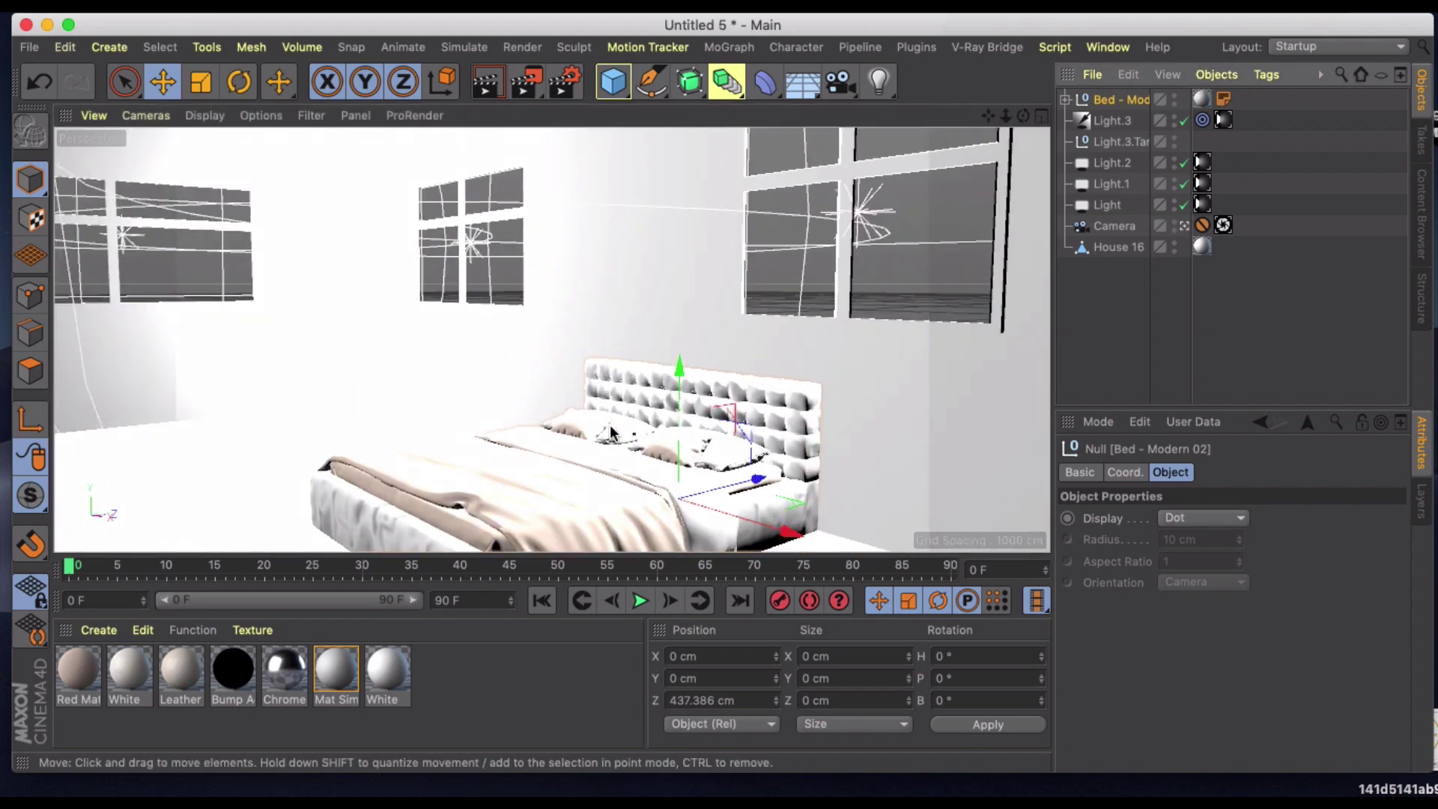
left_click_drag(789, 521, 688, 508)
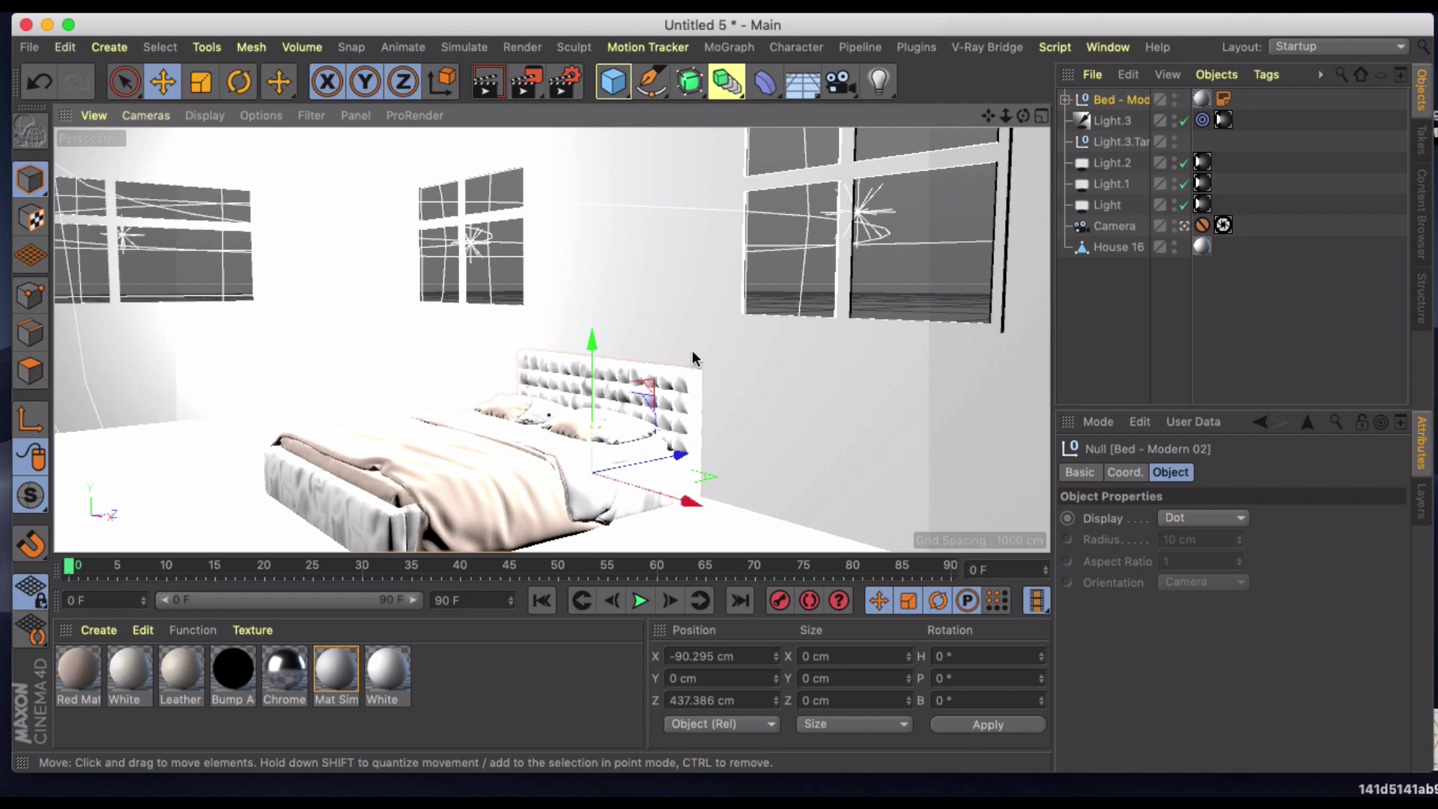
- Remove the camera's Protection tag and move the camera closer on the bed
left_click(1206, 222)
key("Delete")
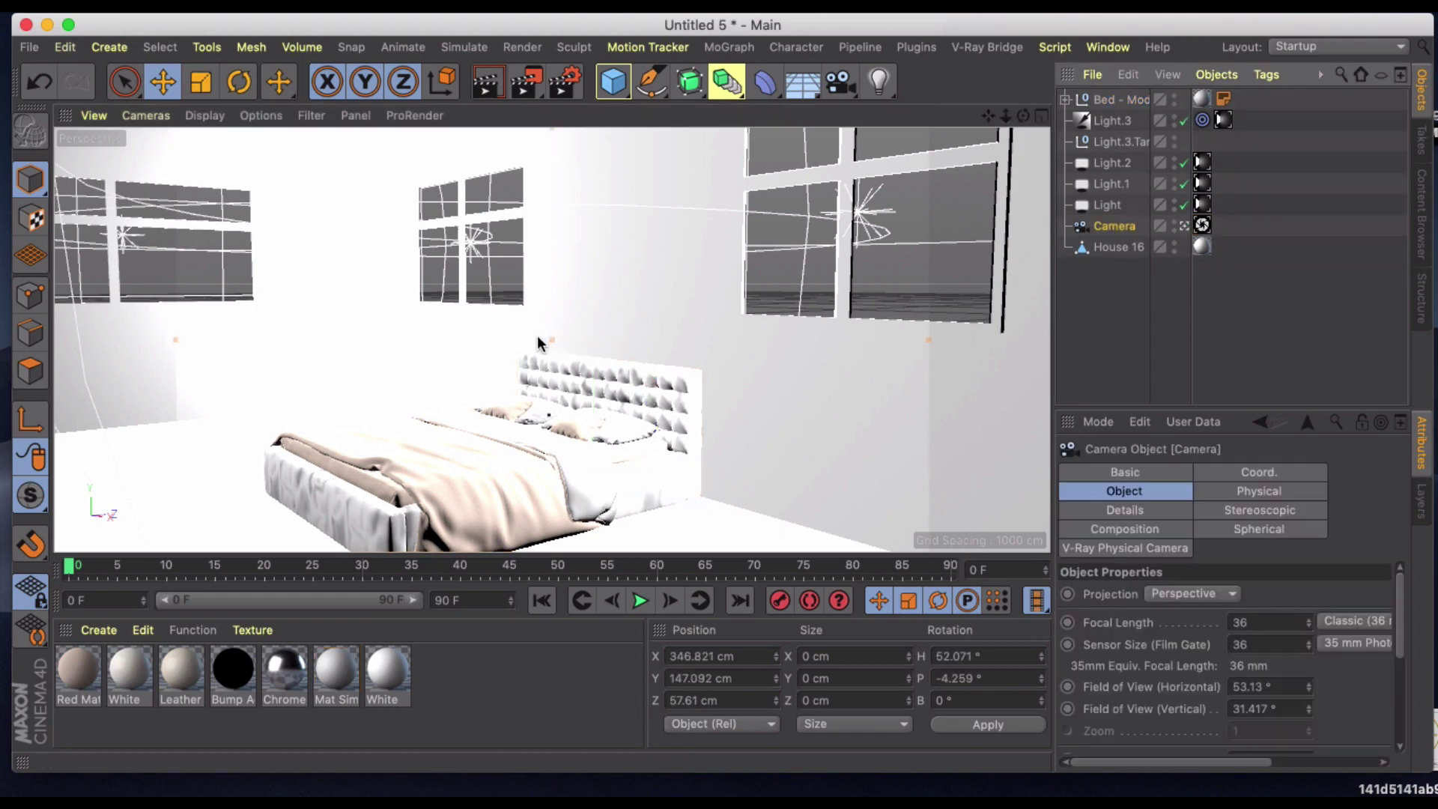
middle_click_drag(527, 344, 563, 294, "alt")
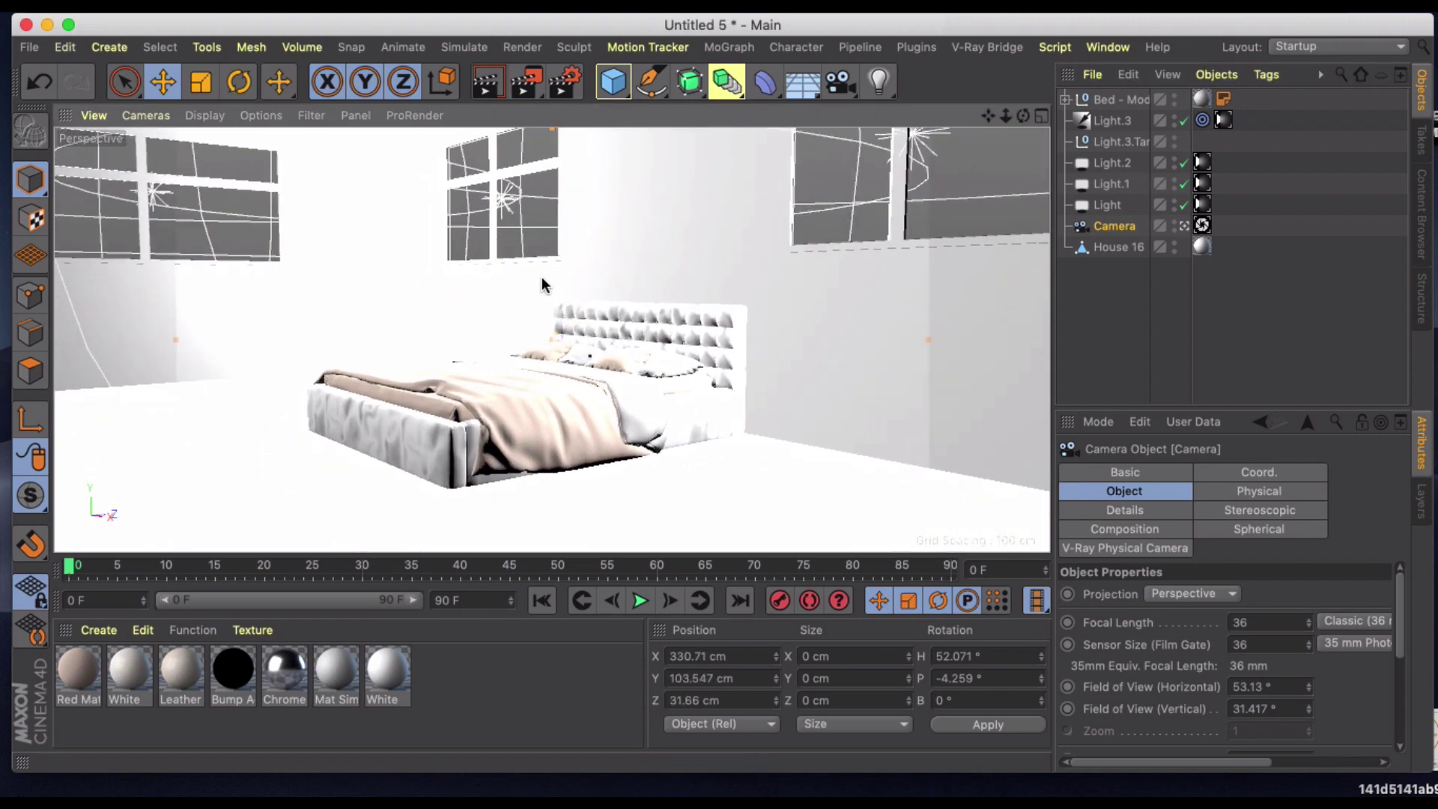
mouse_move(541, 272)
left_mouse_down("alt")
mouse_move(540, 256)
mouse_move(542, 295)
mouse_move(543, 282)
left_mouse_up("alt")
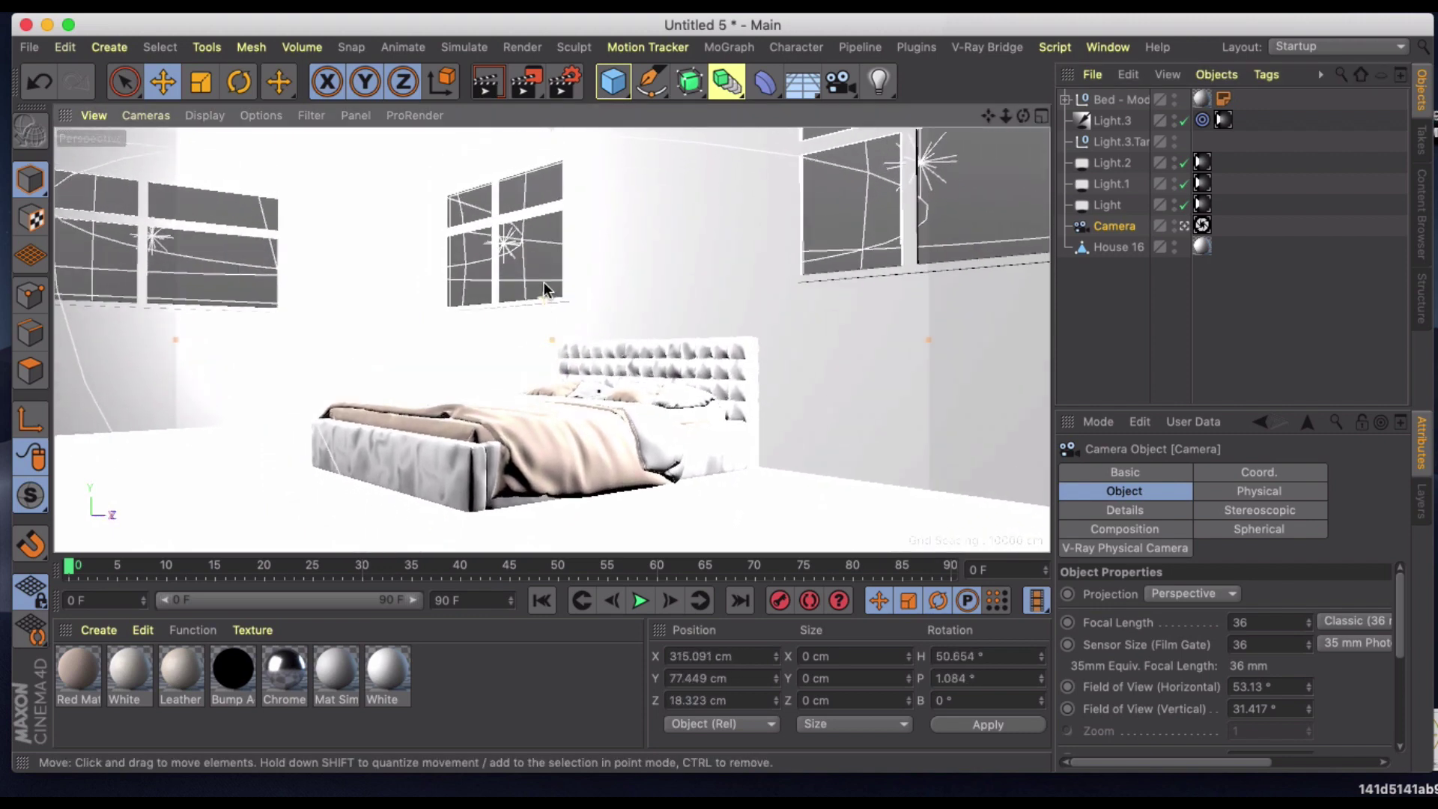
- Lock the camera again with a CINEMA 4D Protection tag
left_click(1229, 75)
right_click(1124, 213)
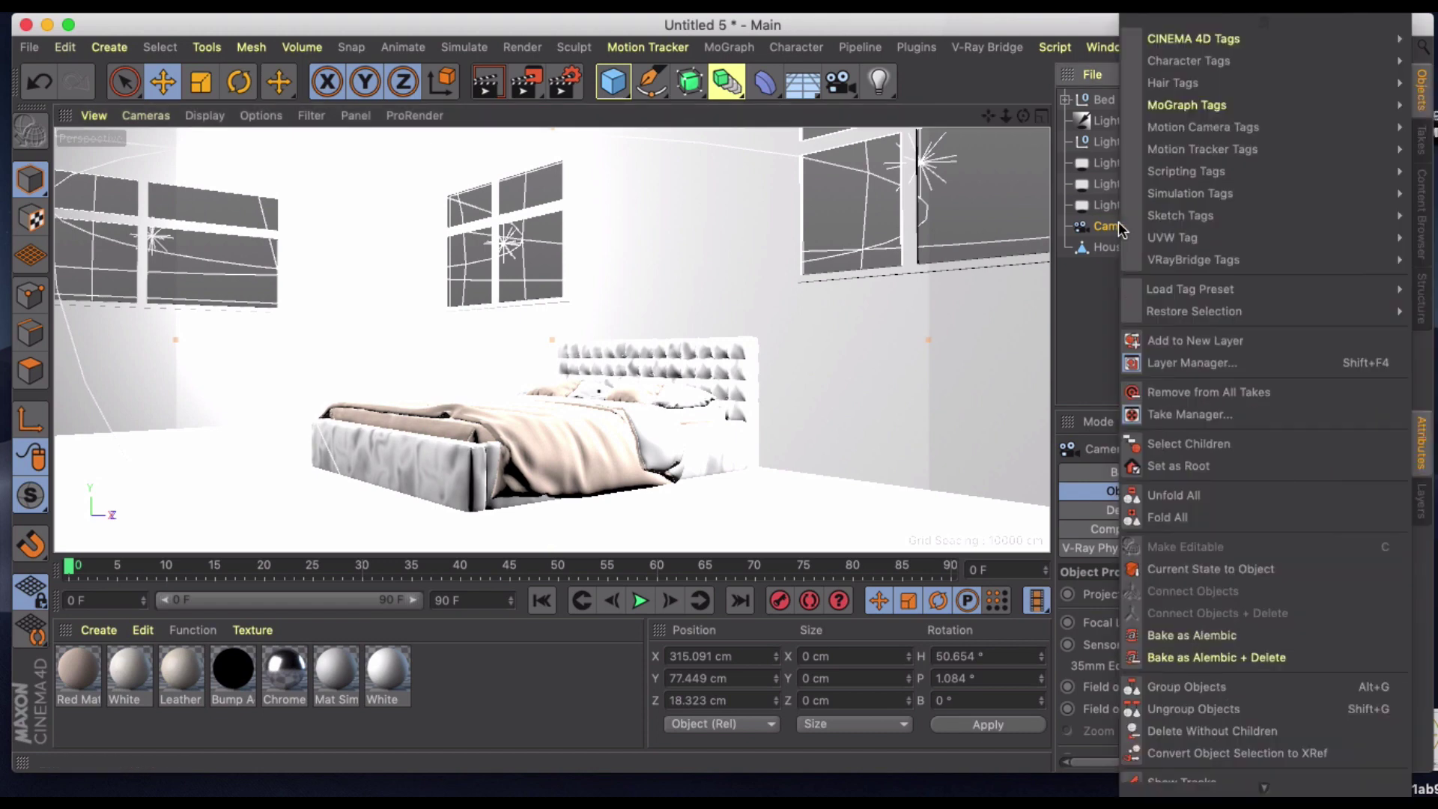
mouse_move(1162, 41)
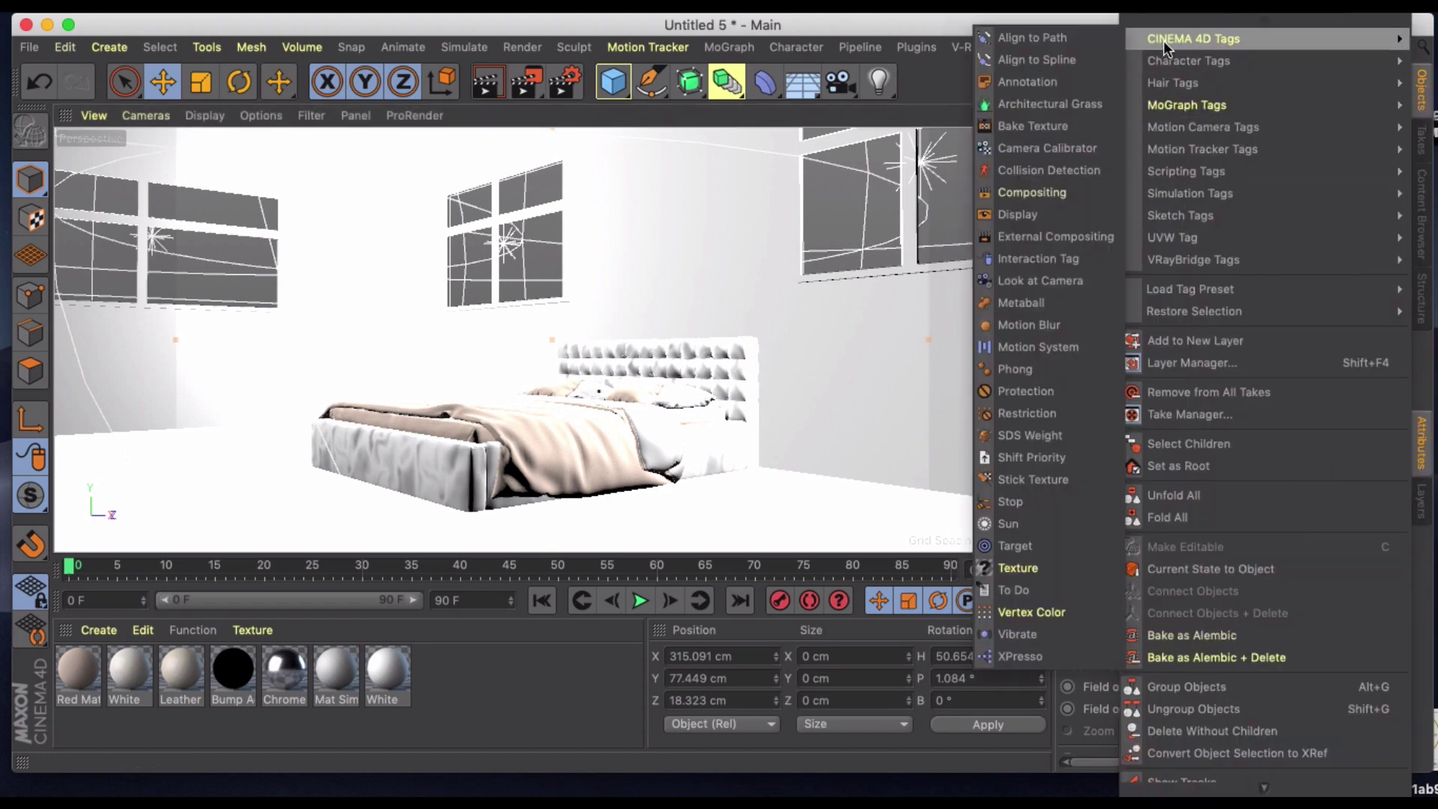
left_click(1039, 389)
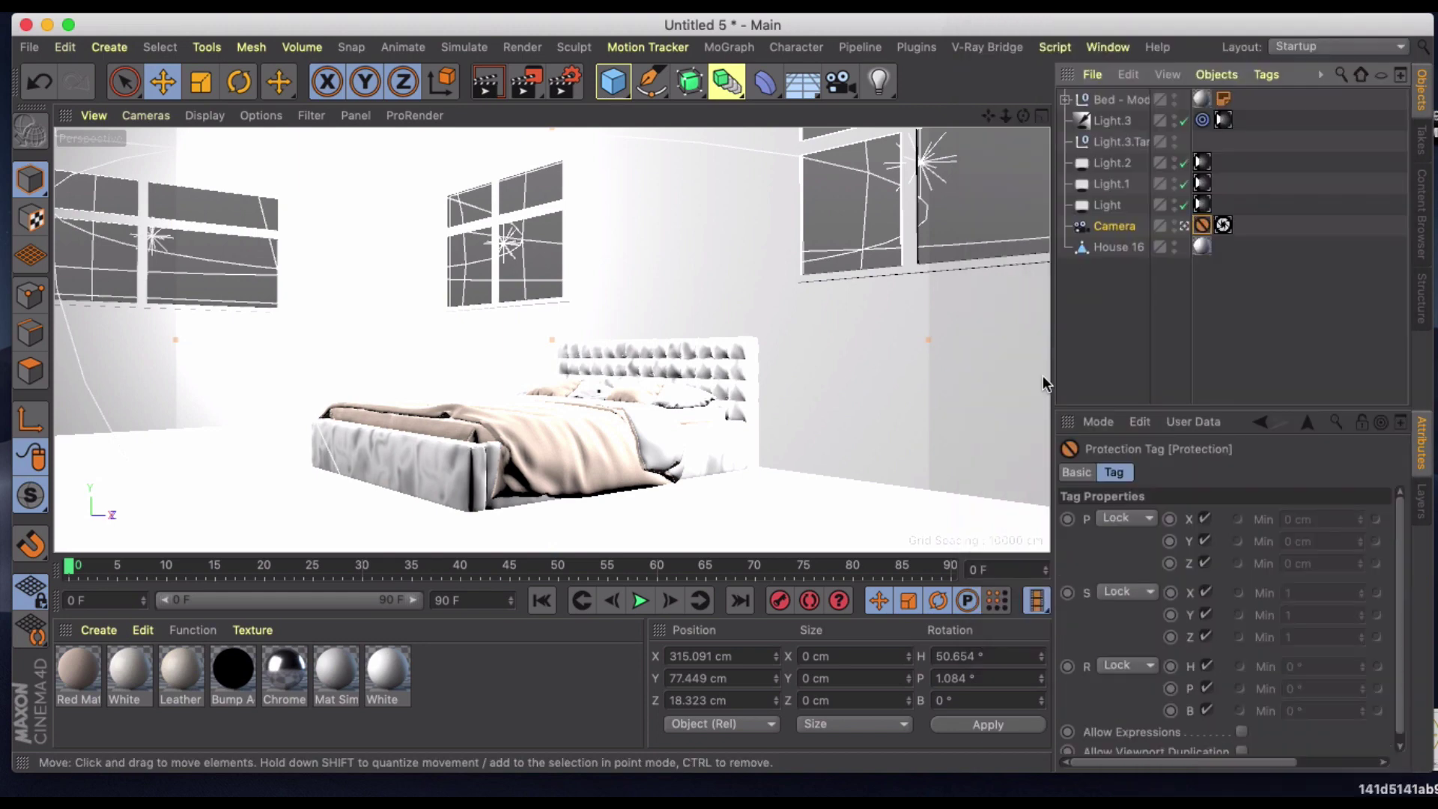
- In Render Settings, choose the V-Ray Bridge renderer and the Bucket sampler type
left_click(556, 89)
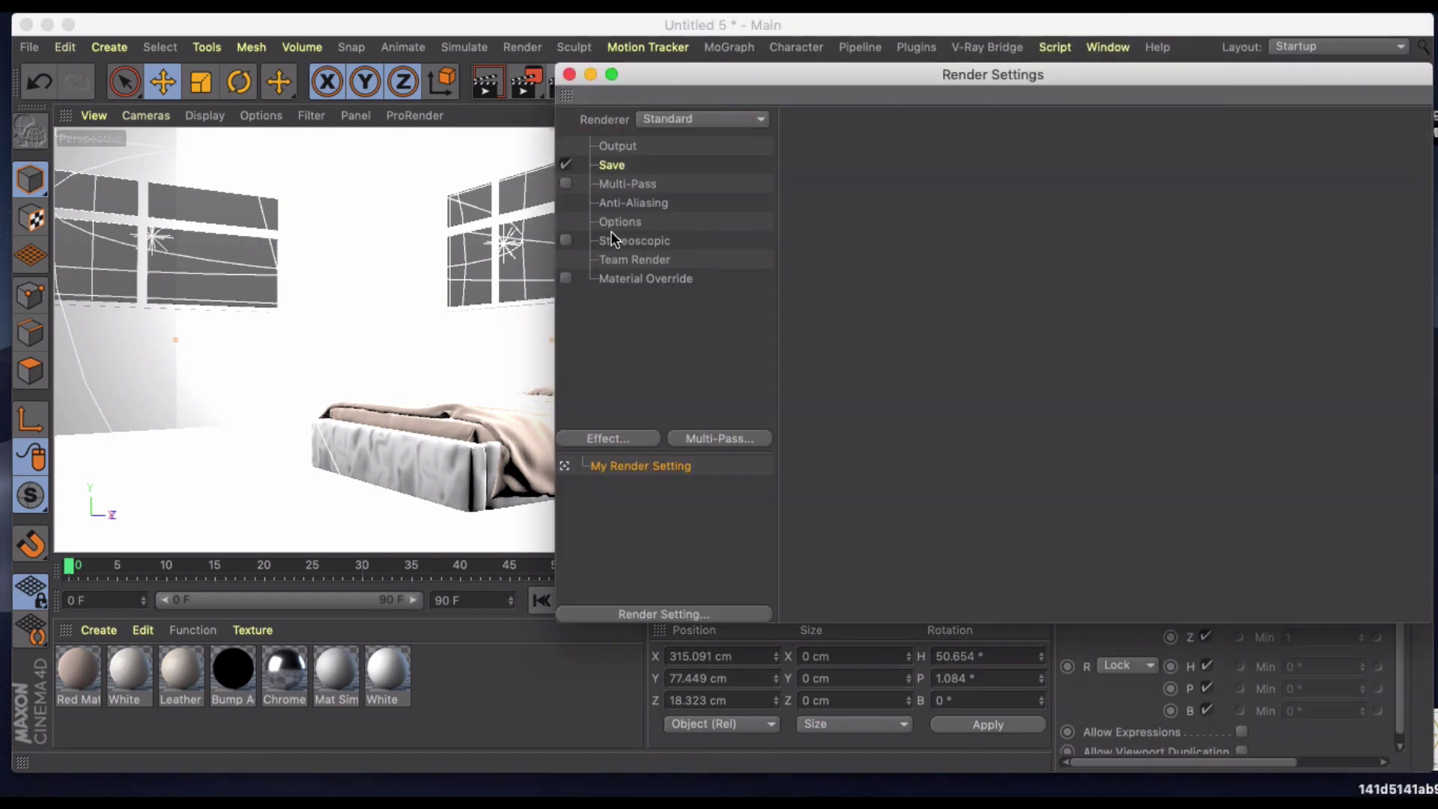
left_click(681, 118)
left_click(688, 247)
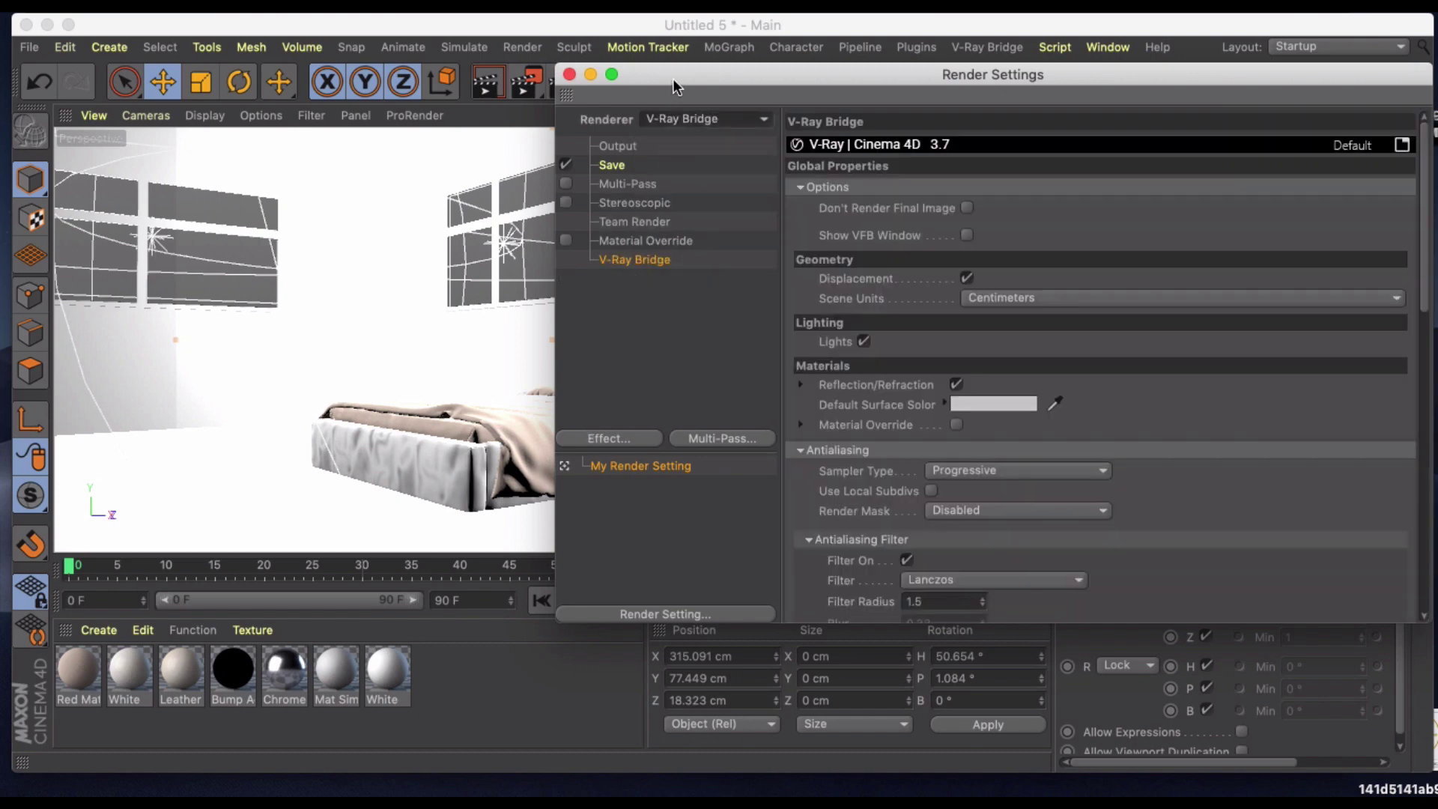
left_click_drag(673, 78, 397, 120)
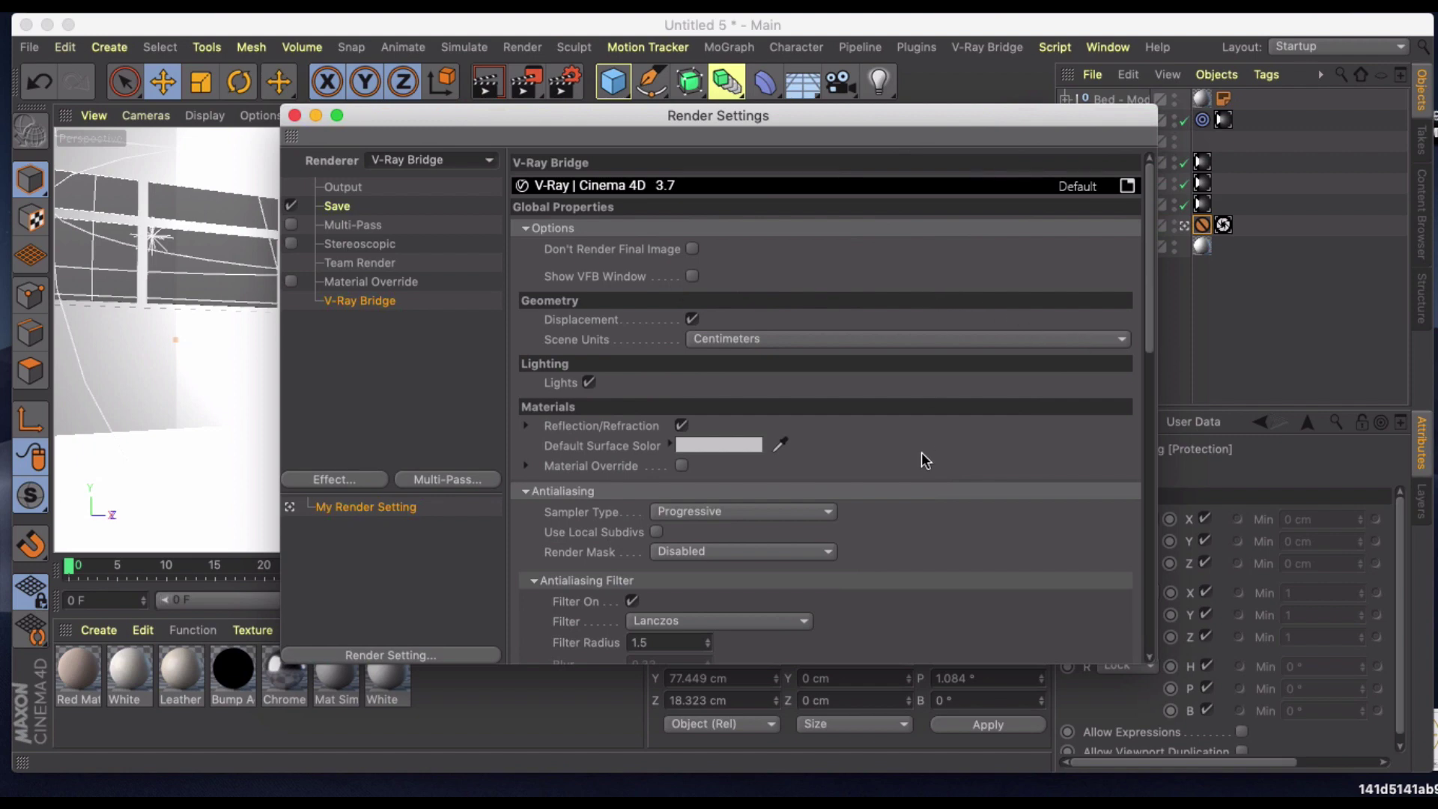
scroll(926, 423, "down", 2)
left_click(828, 448)
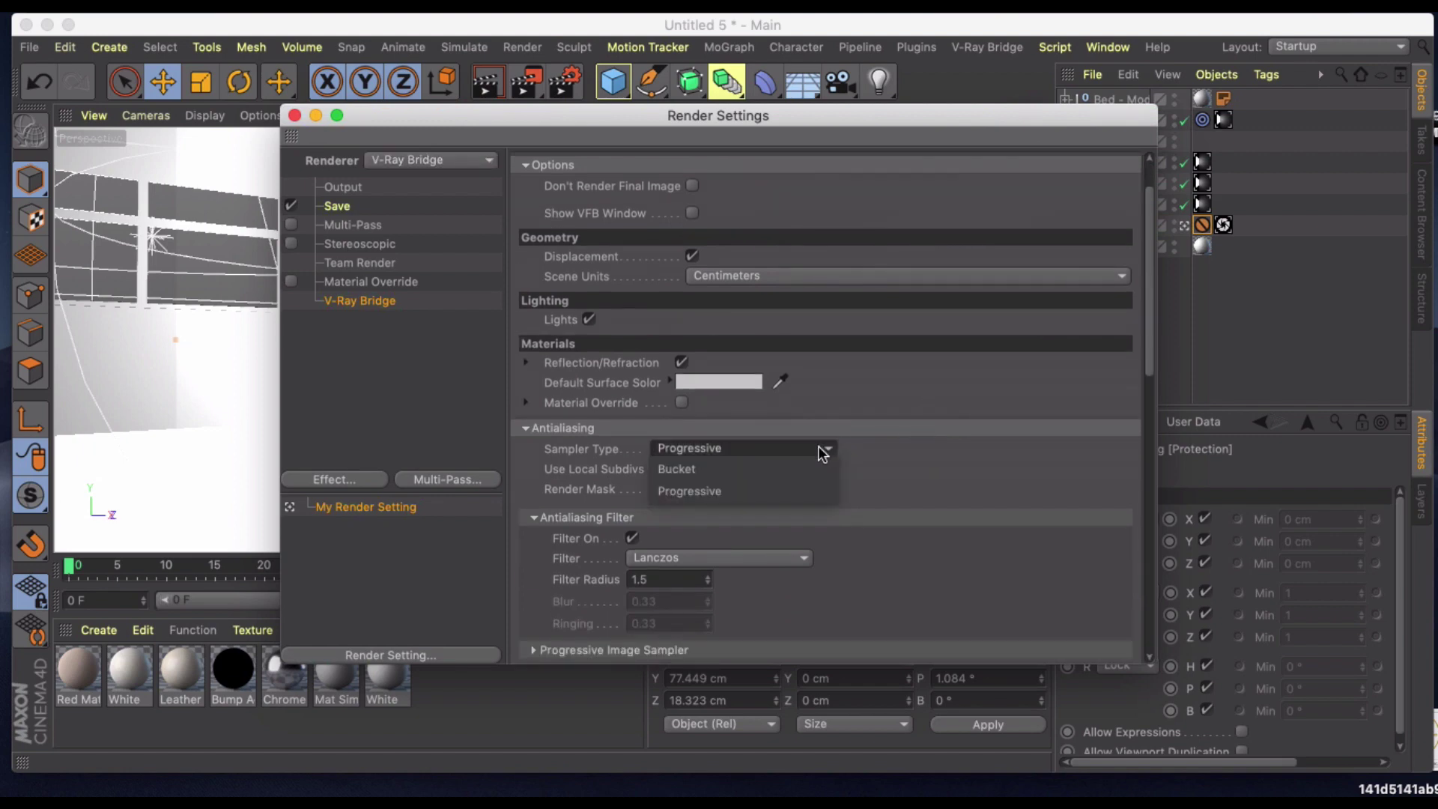
left_click(784, 462)
- Set the sampler Threshold to 0.03
scroll(957, 348, "down", 1)
scroll(956, 345, "down", 9)
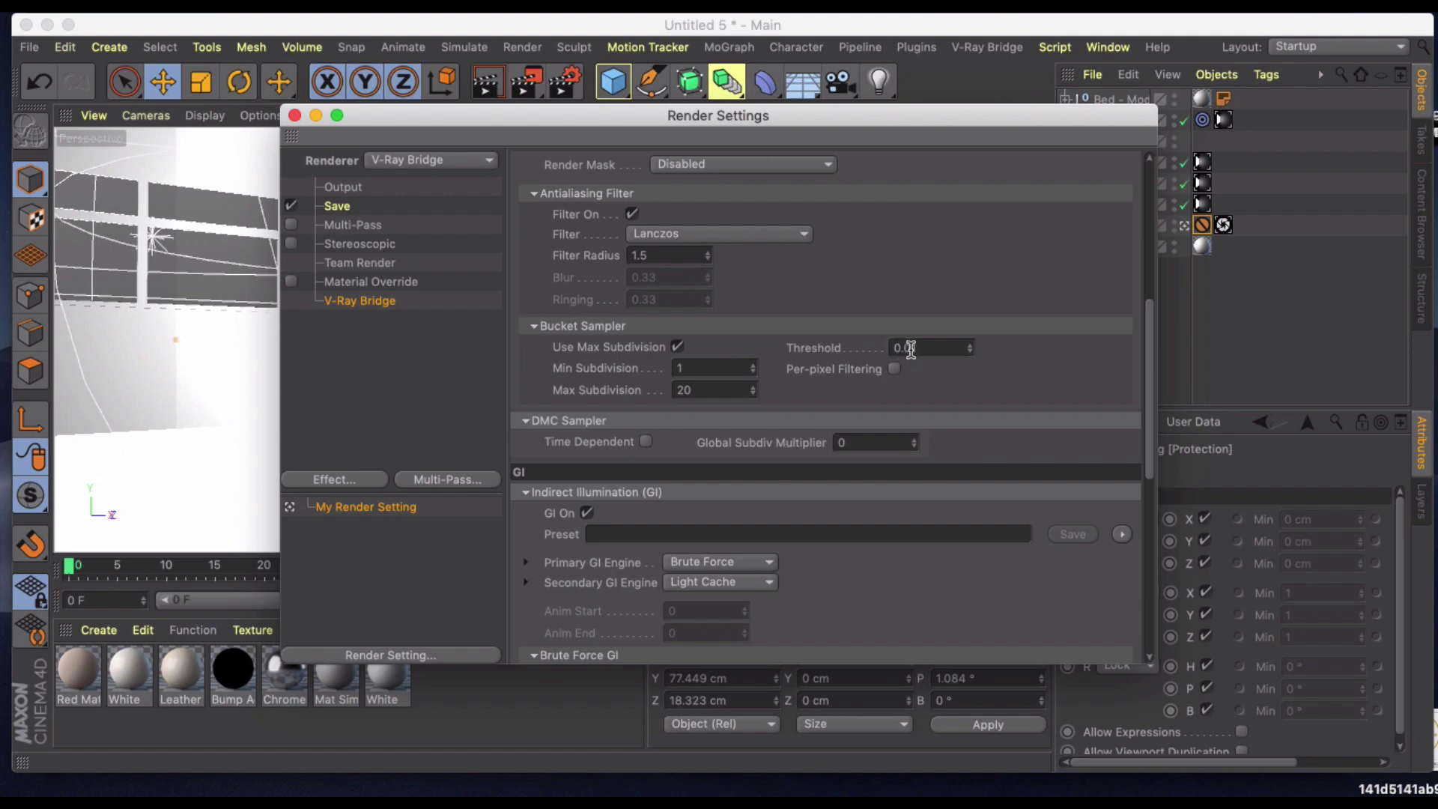
left_click_drag(910, 349, 916, 350)
type("3")
key("Return")
left_click_drag(911, 349, 917, 349)
type("01")
key("Return")
key("BackSpace")
key("BackSpace")
key("BackSpace")
type("03")
key("Return")
- Raise Brute Force GI subdivisions to 10 and close Render Settings
scroll(1008, 275, "down", 5)
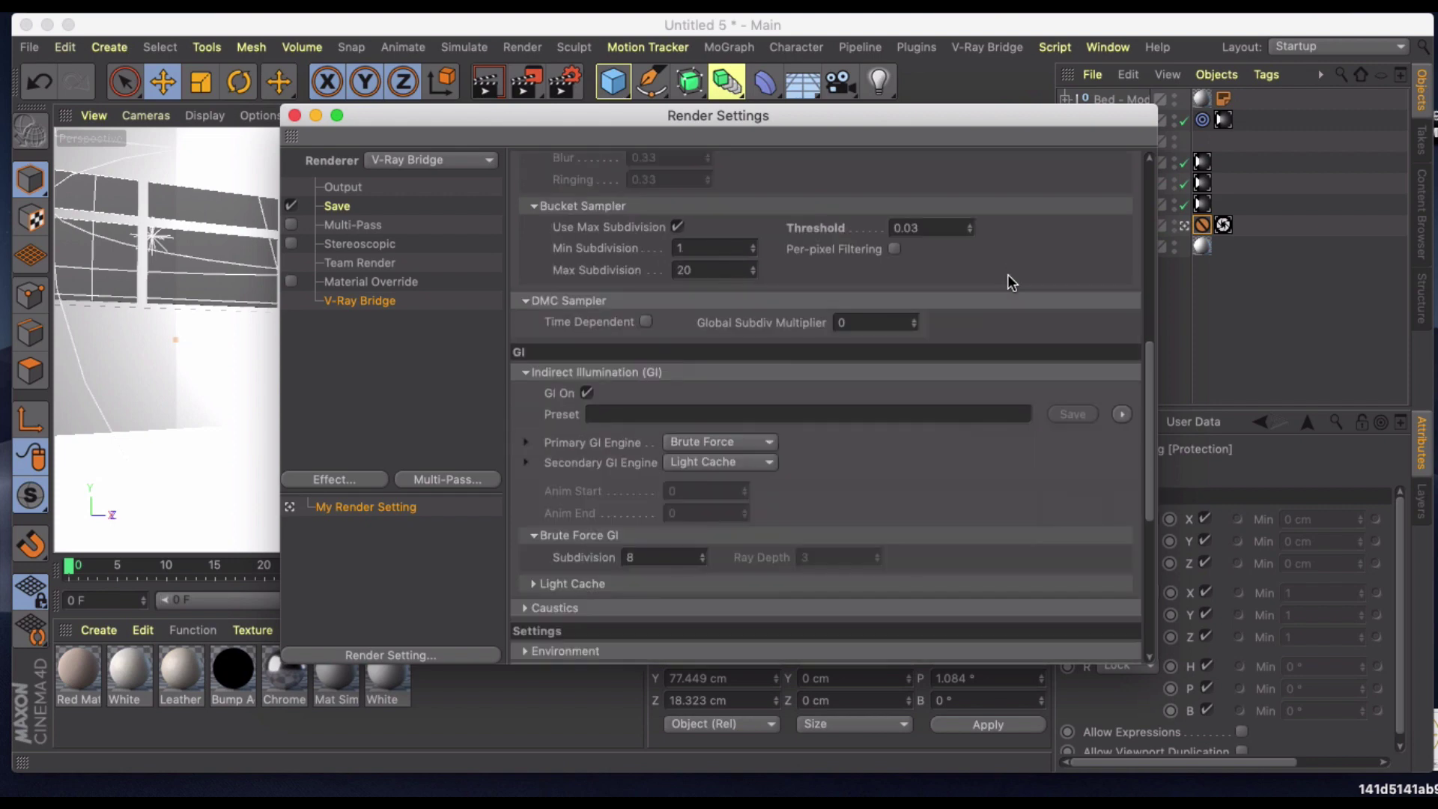
scroll(1008, 281, "down", 1)
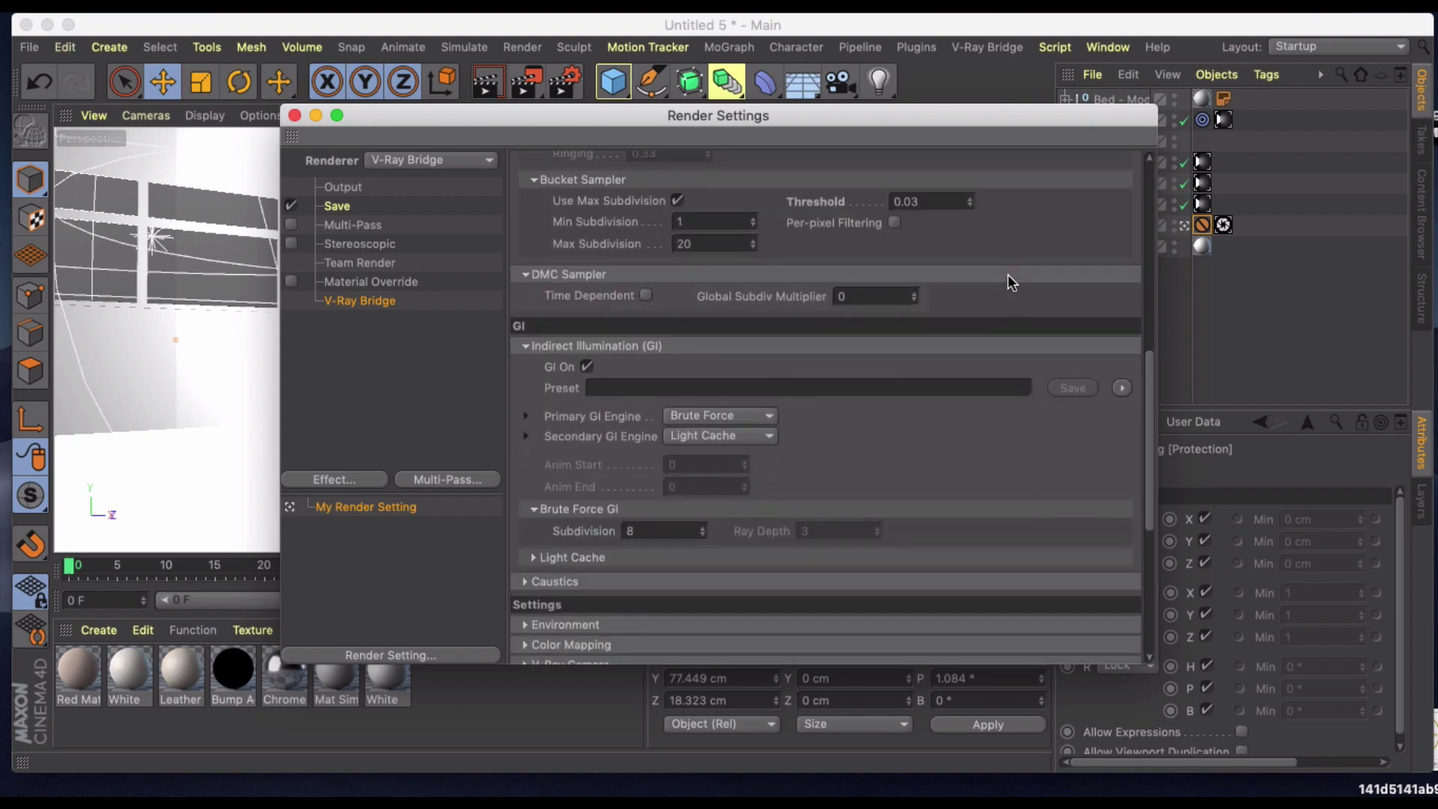
left_click(703, 527)
left_click(709, 528)
scroll(933, 415, "up", 9)
scroll(949, 360, "up", 10)
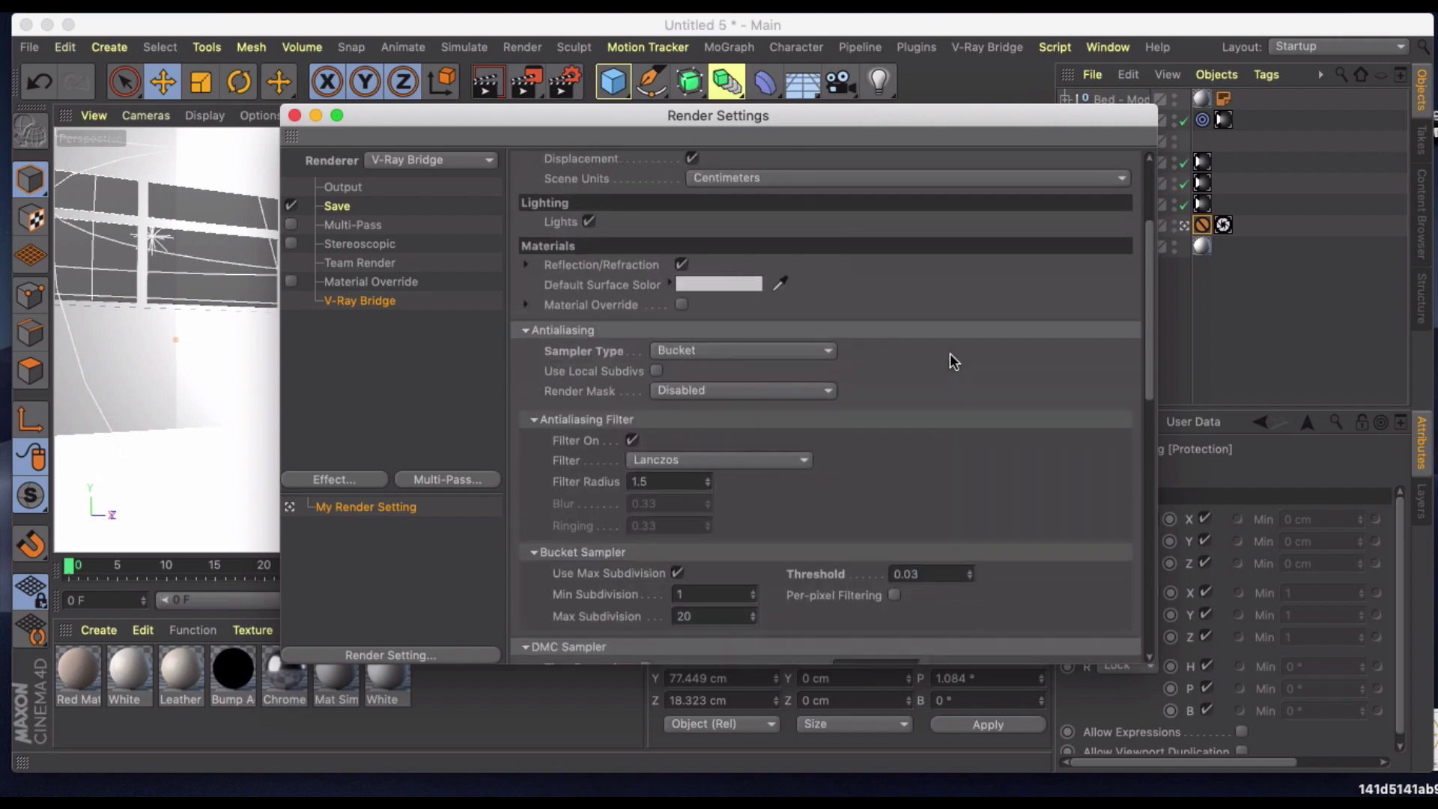
left_click(294, 116)
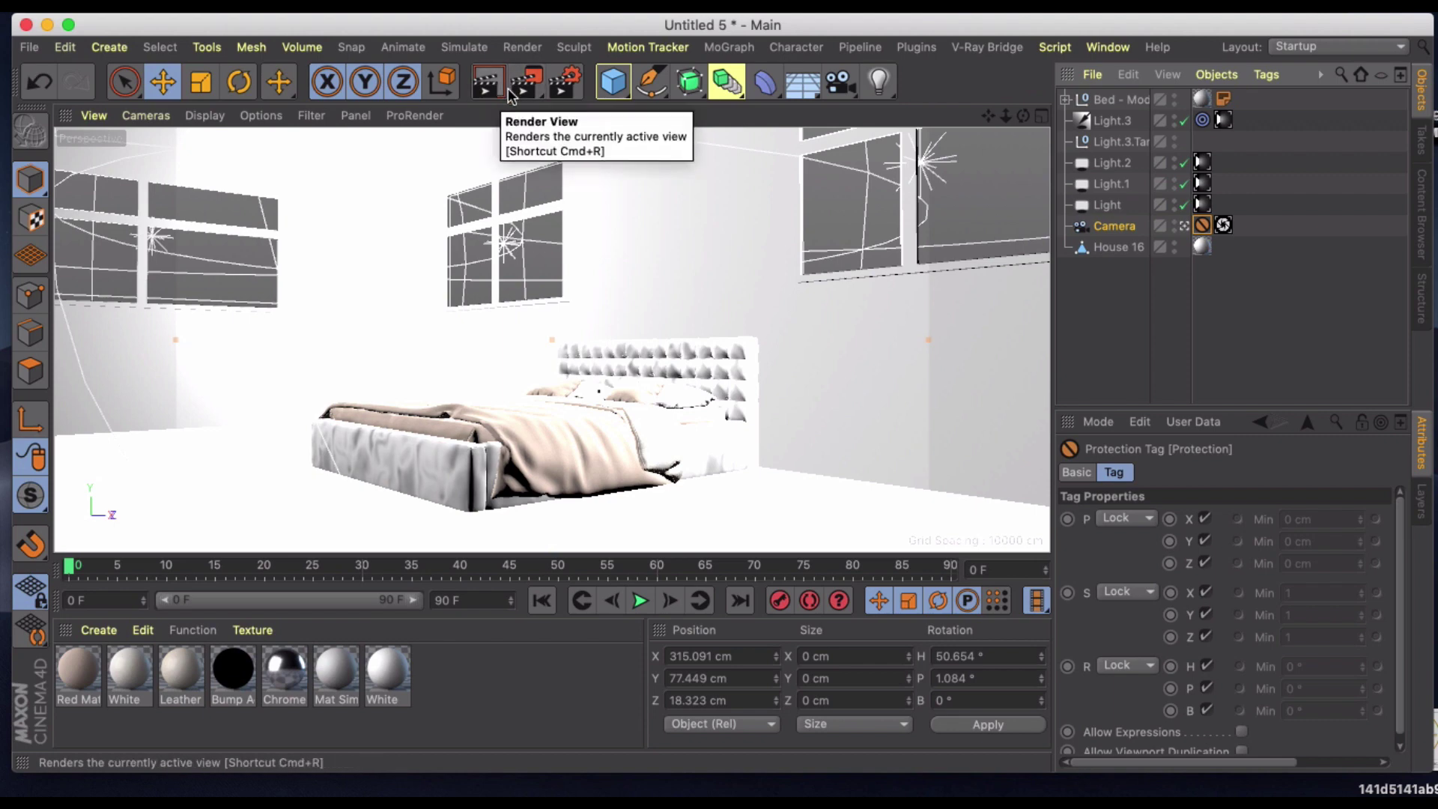
- Render the bedroom in the viewport with V-Ray through the camera's V-Ray Physical Camera tag
left_click(1222, 224)
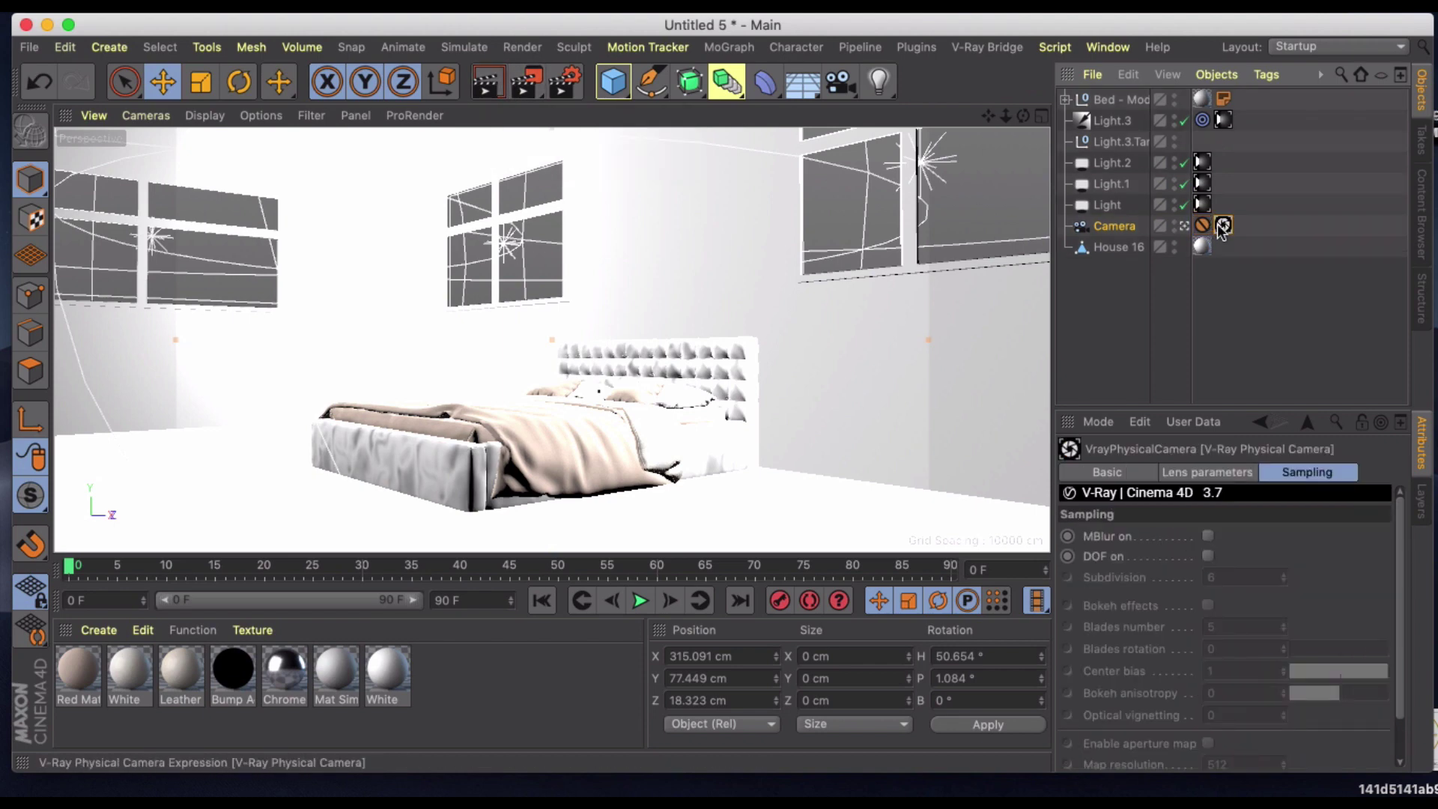
left_click(500, 83)
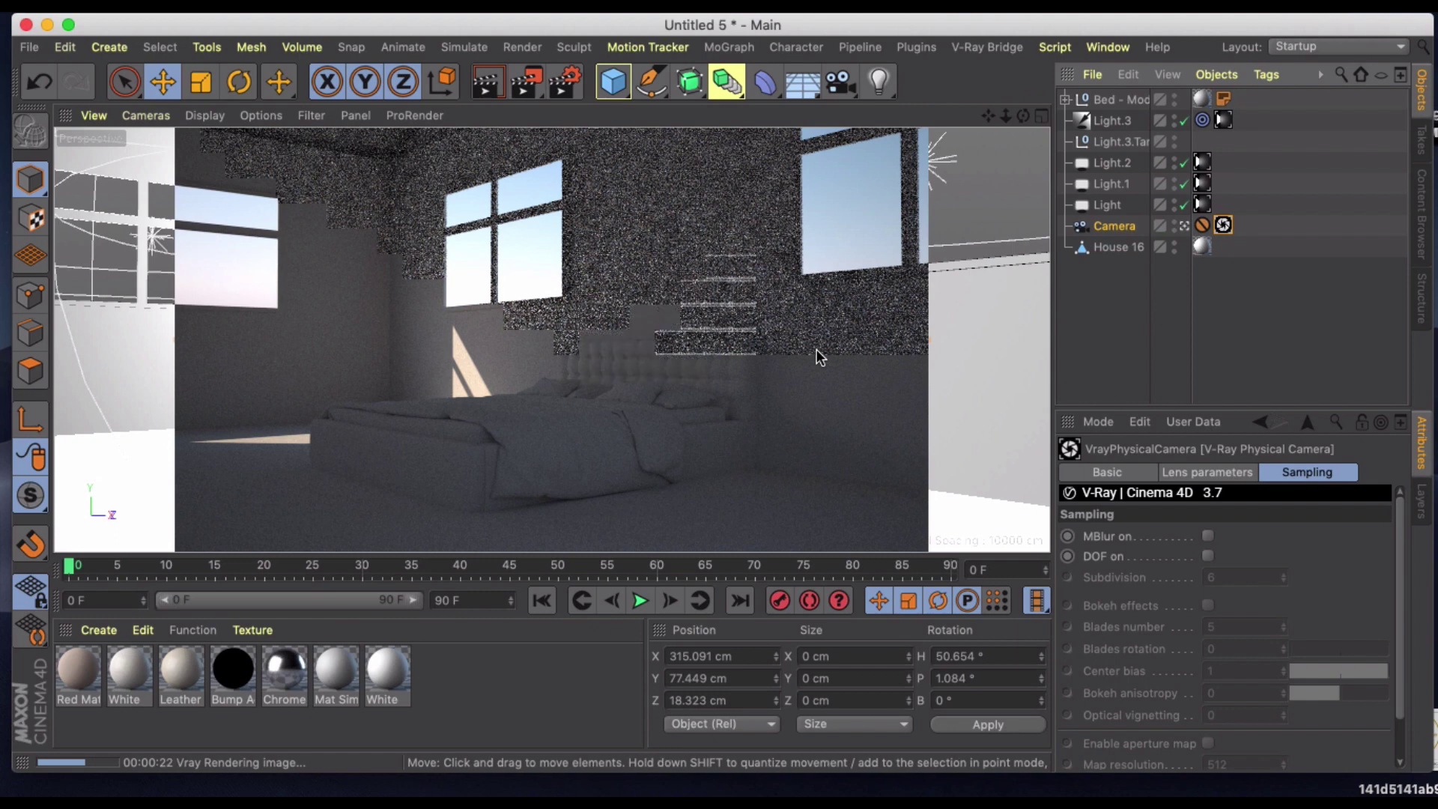
- Lower the V-Ray physical camera's zoom factor to 0.9 in its lens parameters
key("Down")
left_click(1223, 225)
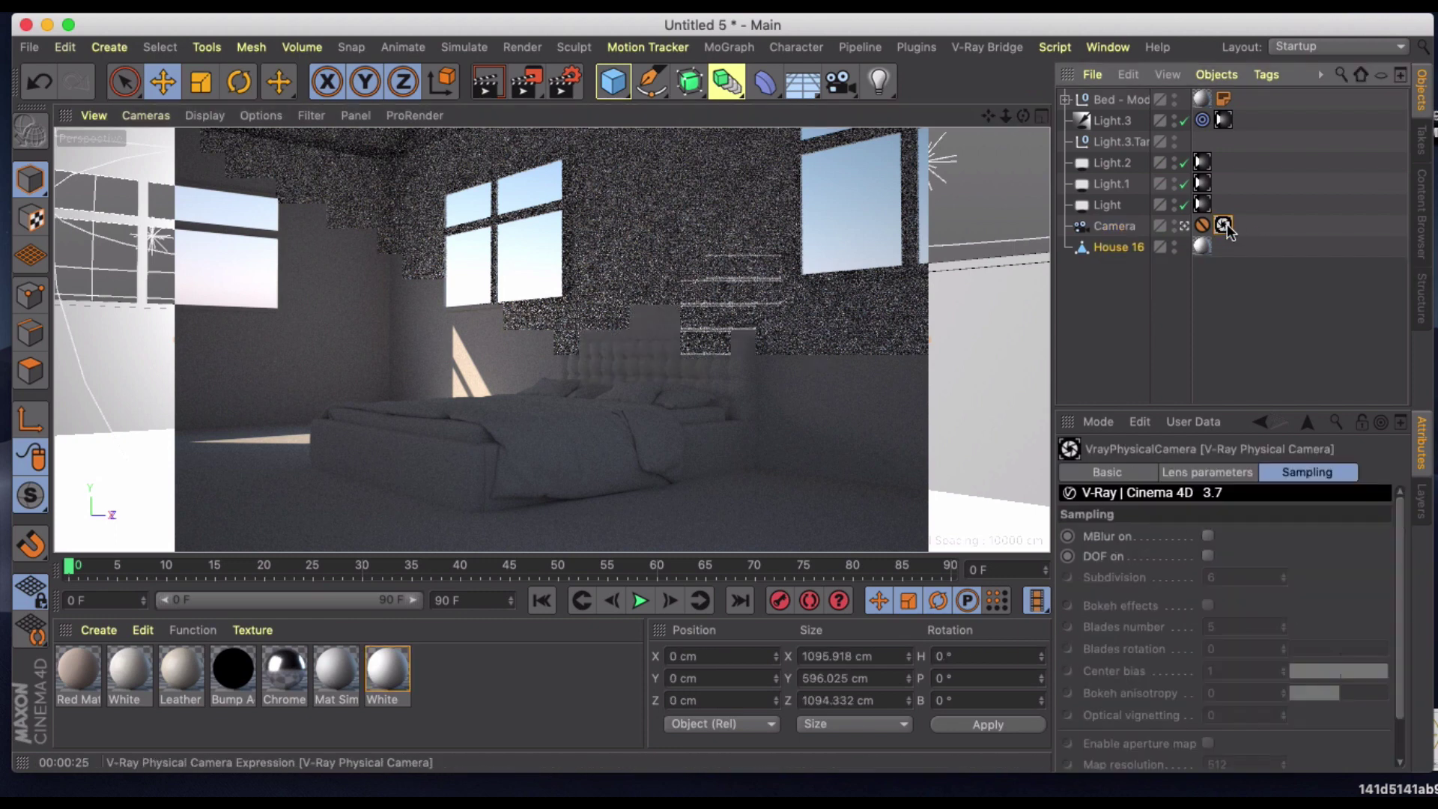
left_click(1219, 471)
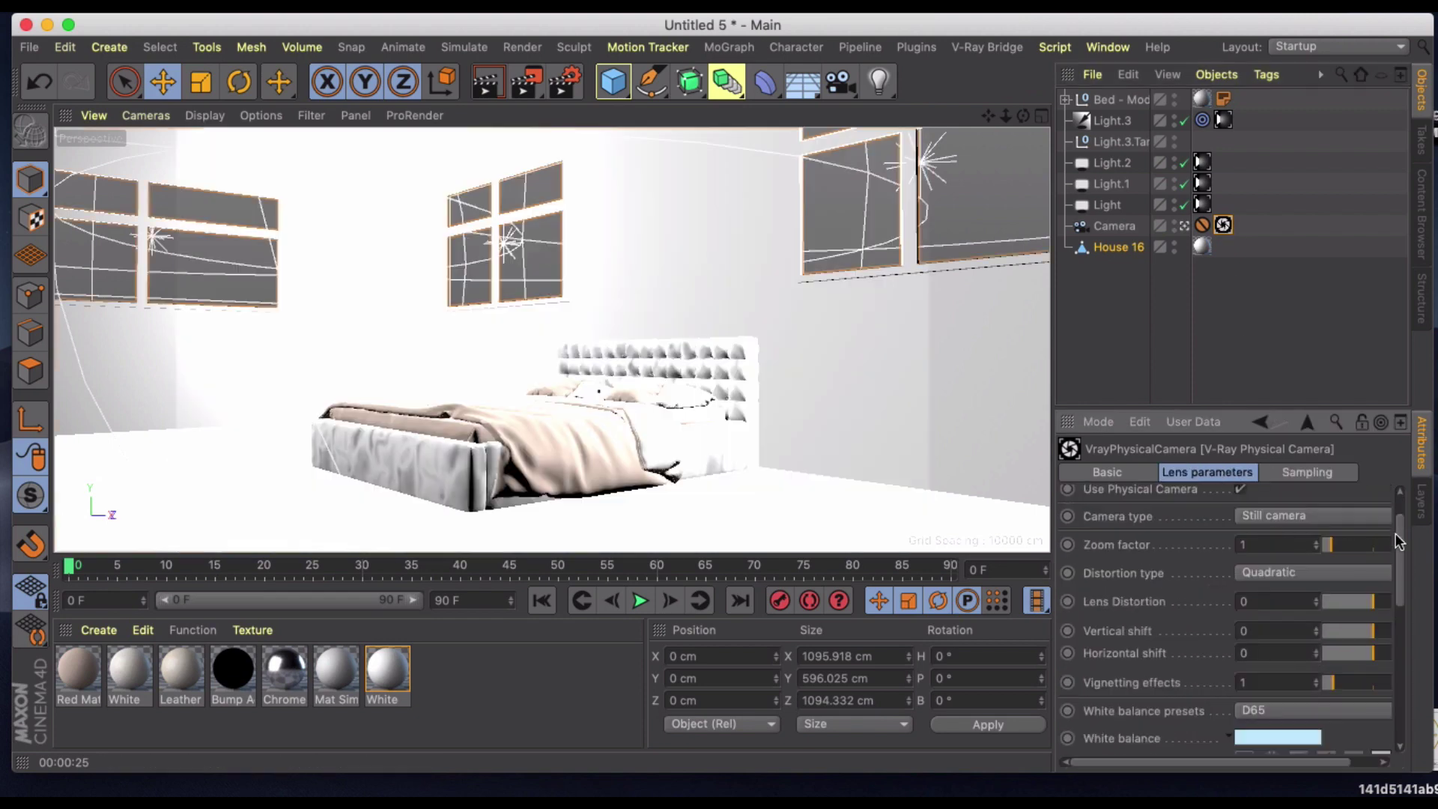
mouse_move(1401, 525)
left_mouse_down()
mouse_move(1399, 587)
mouse_move(1402, 524)
left_mouse_up()
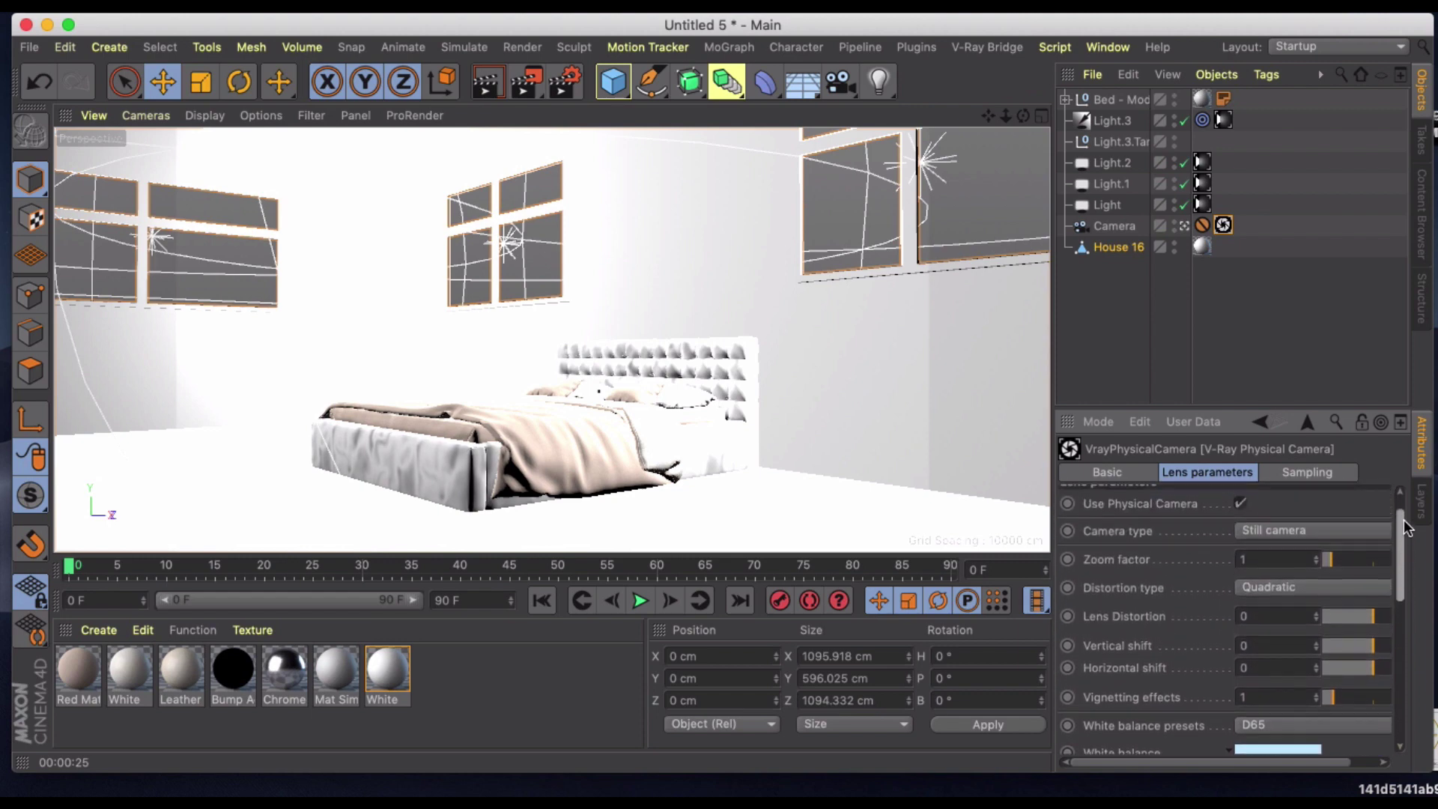
left_click(1316, 563)
left_click_drag(1396, 525, 1386, 677)
left_click(1303, 474)
left_click(1235, 473)
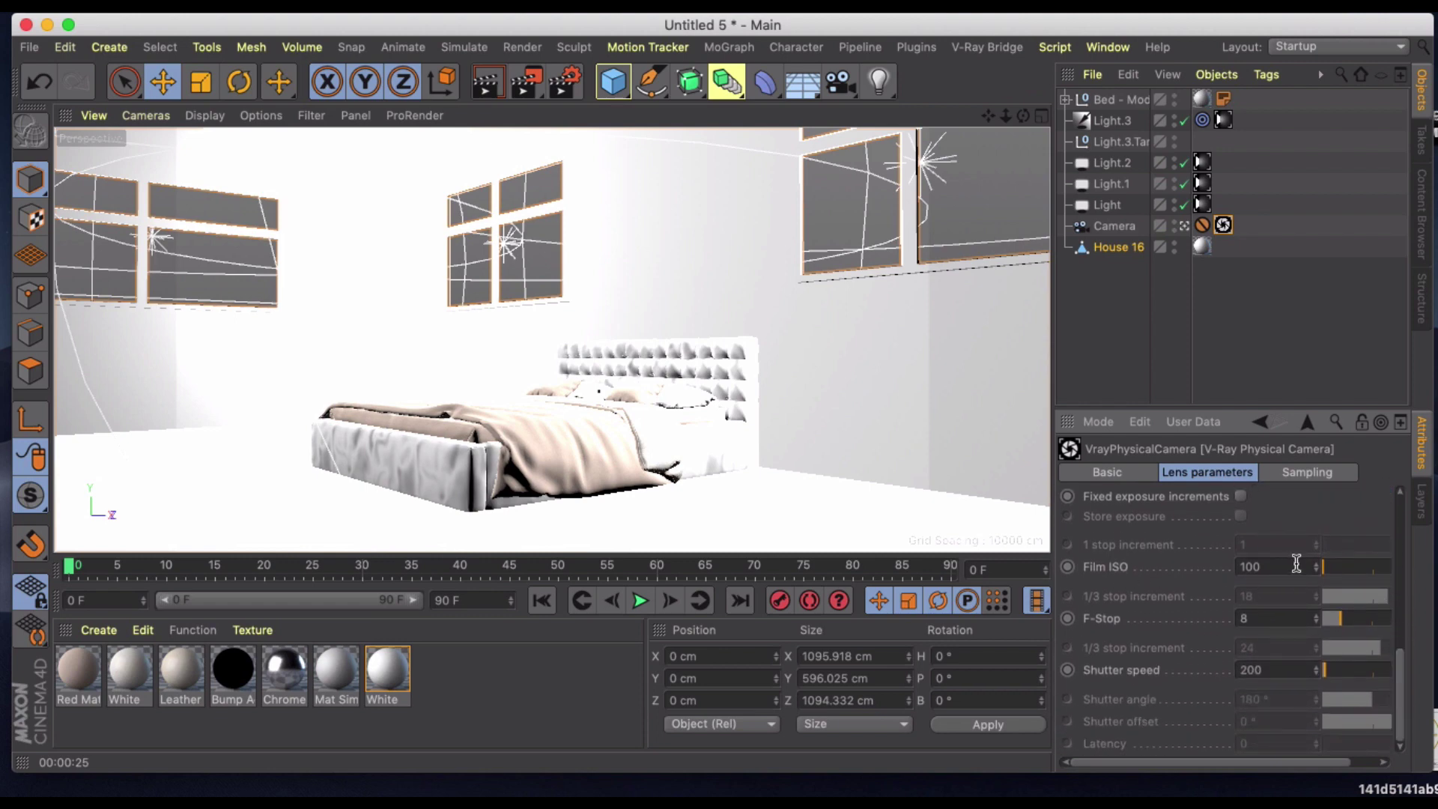
- Set the camera's Film ISO to 200 and F-Stop to 2, then run a test render
left_click_drag(1294, 569, 1193, 567)
type("200")
double_click(1247, 620)
type("2")
key("Return")
left_click(480, 88)
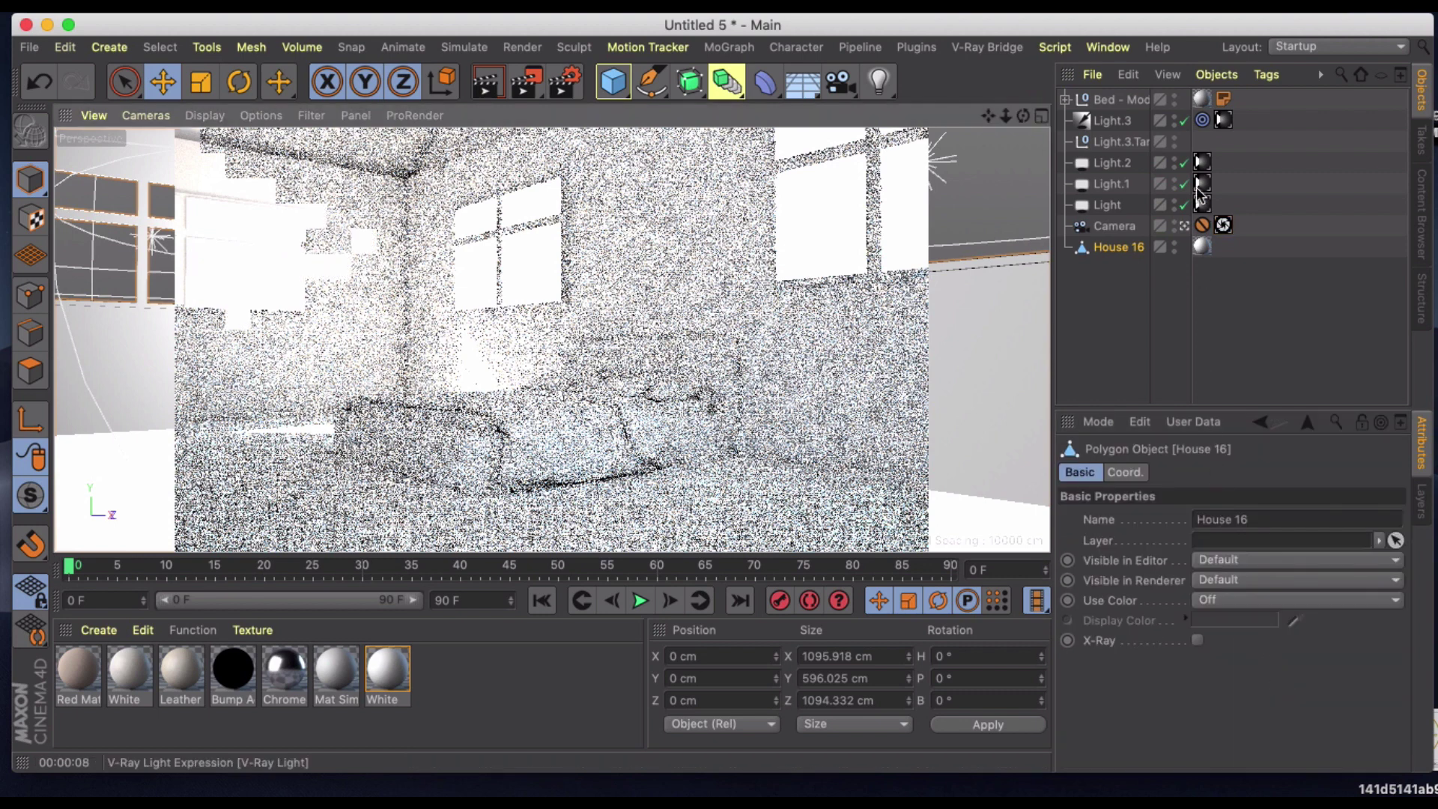
- Change the V-Ray camera's shutter speed to 400
left_click(1225, 224)
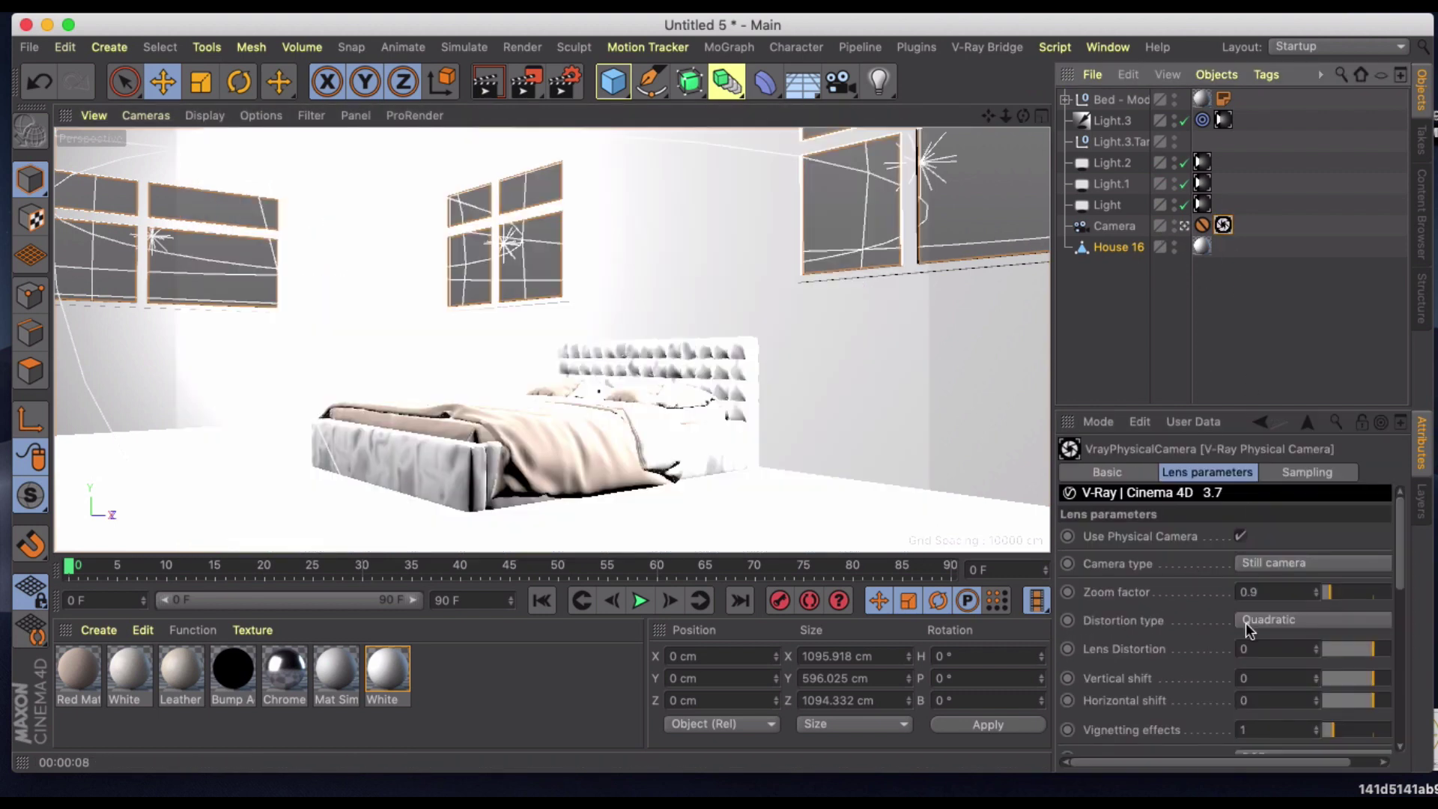
scroll(1185, 667, "down", 5)
double_click(1273, 669)
type("400")
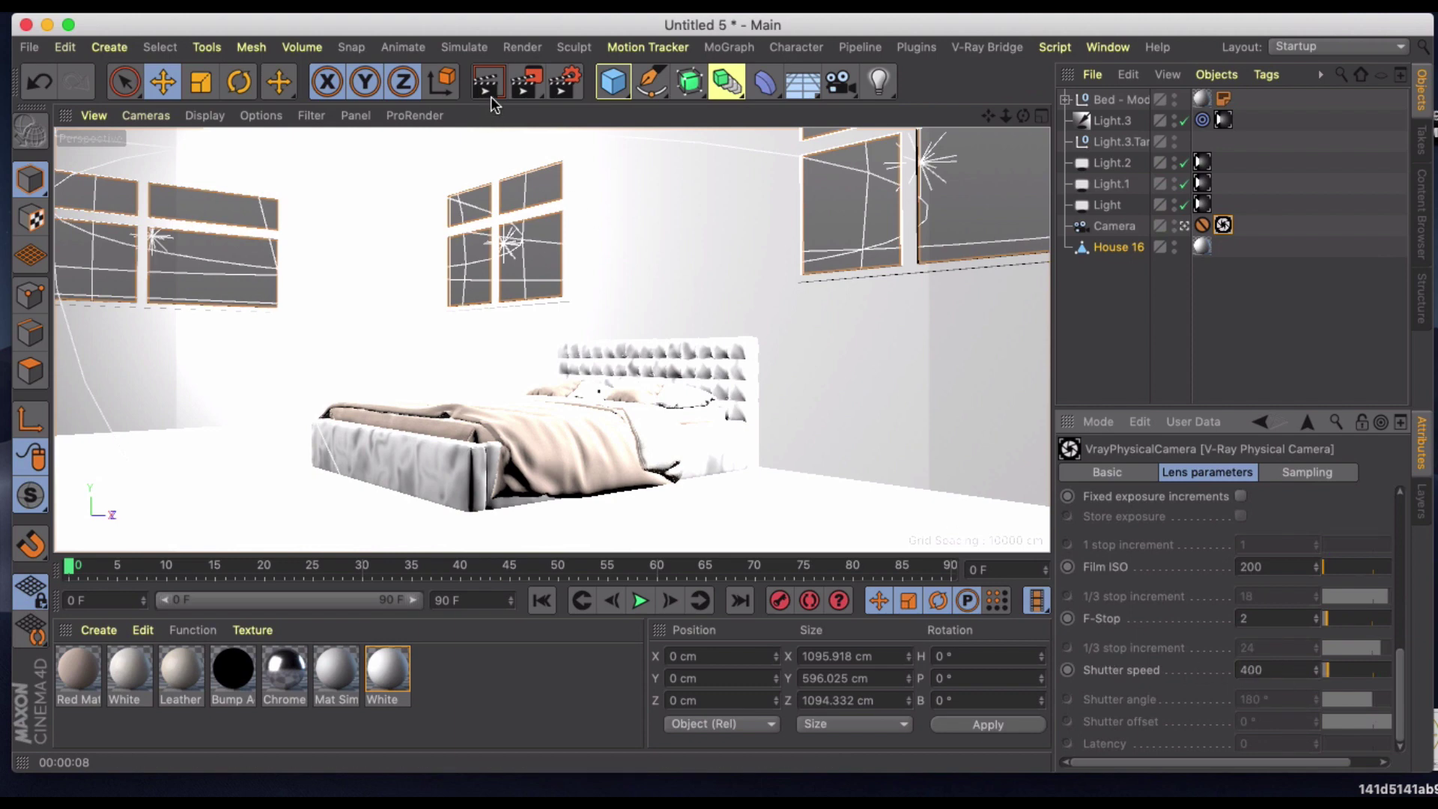
- Set the Size Multiplier of Light.3's V-Ray sun to 10
left_click(1112, 120)
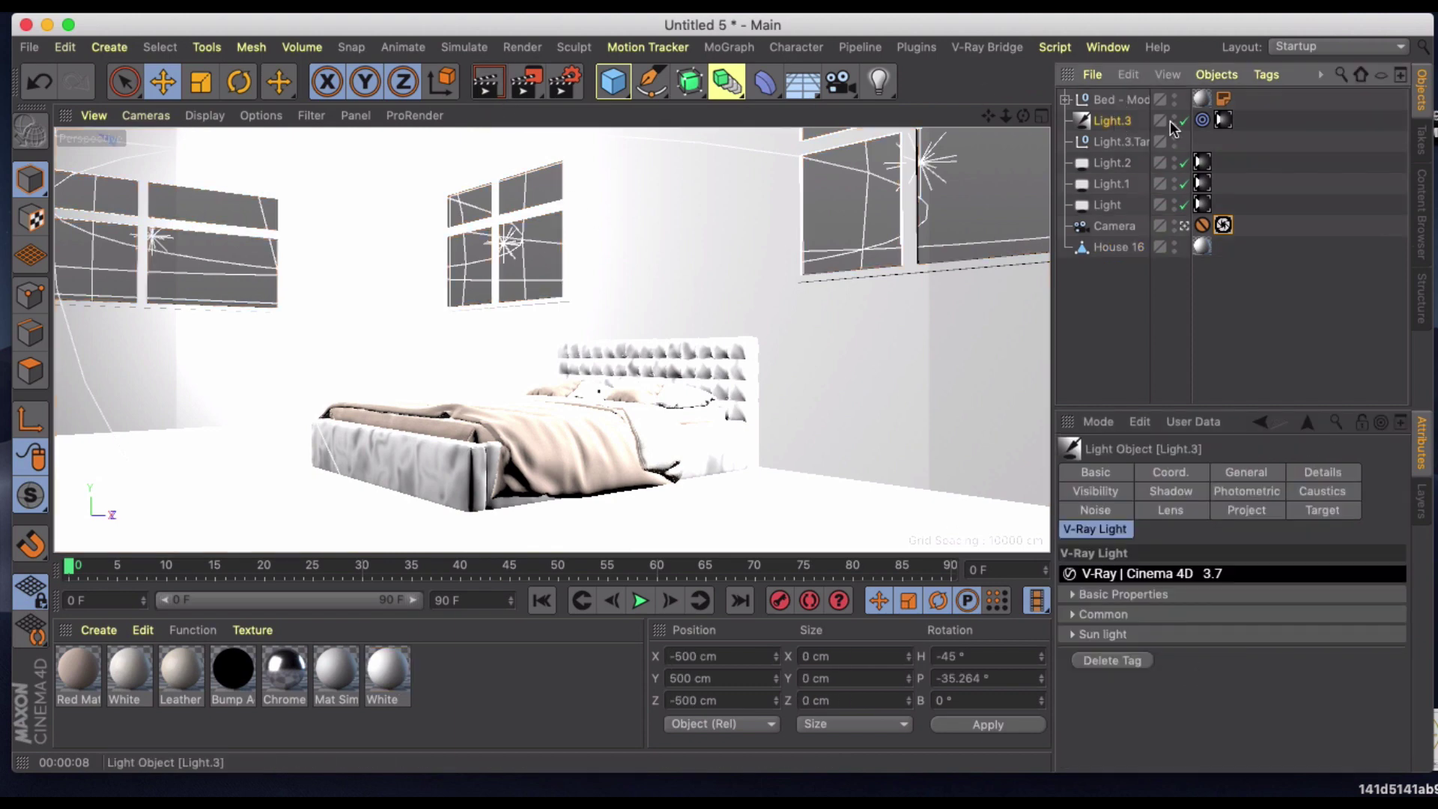
left_click(1223, 120)
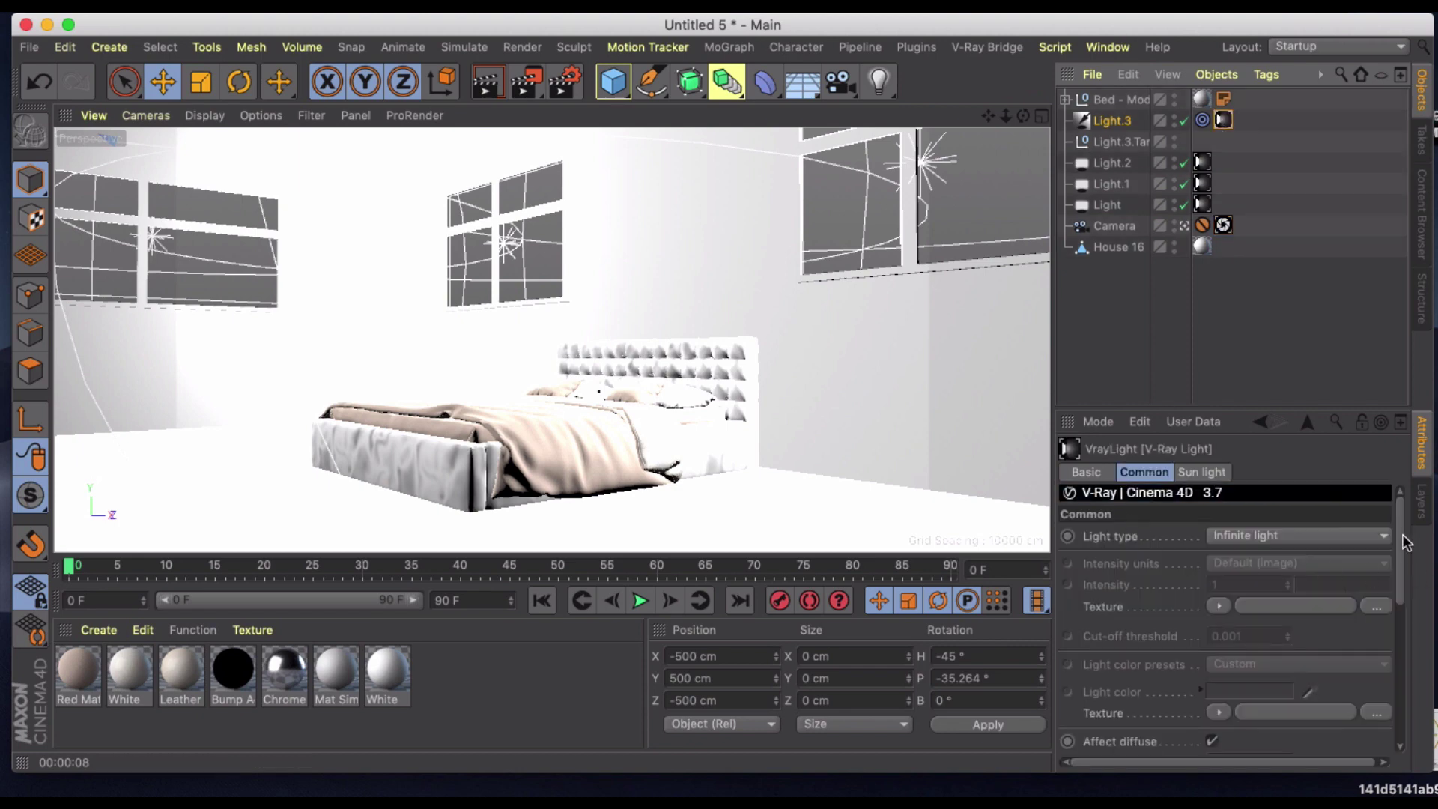
left_click_drag(1406, 543, 1402, 650)
left_click(1204, 472)
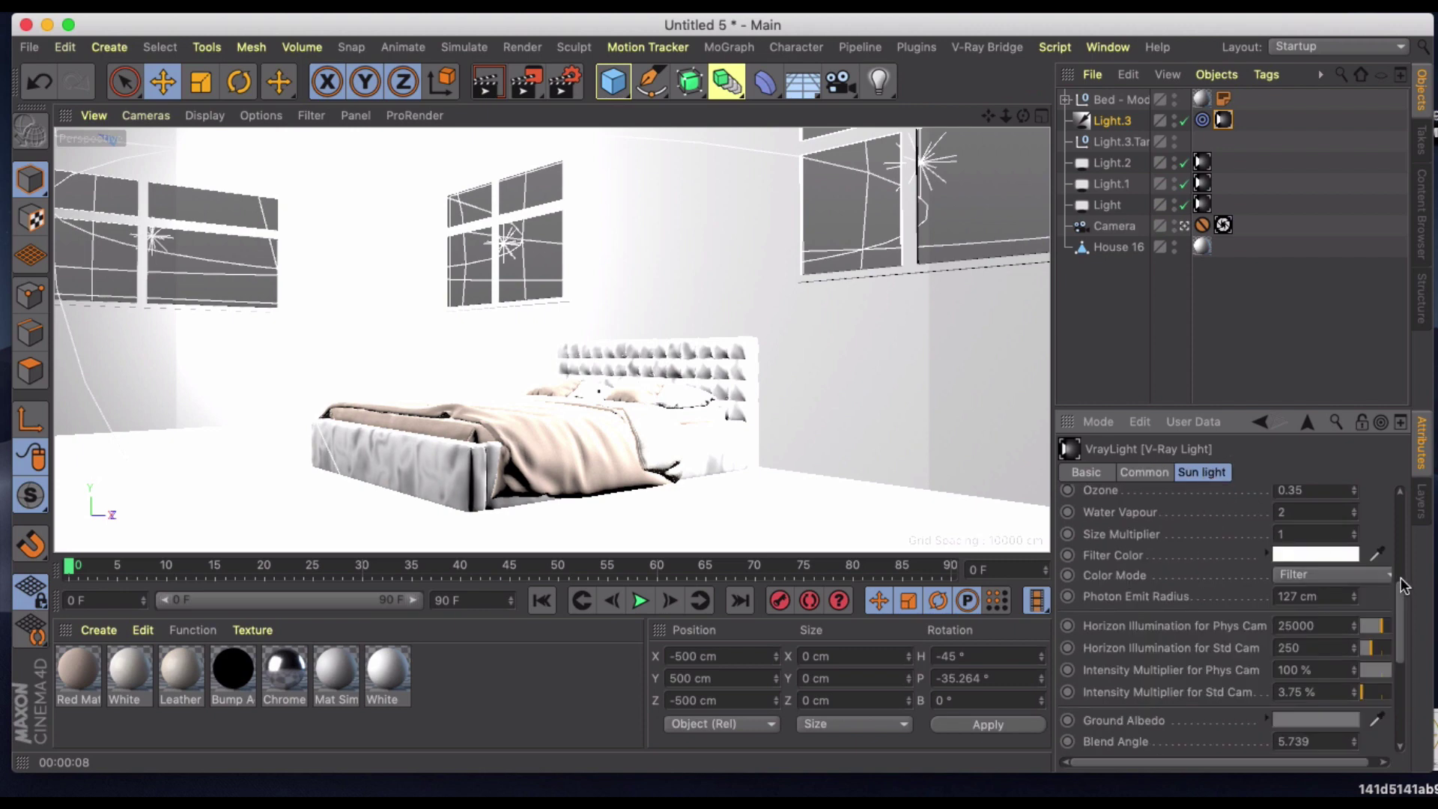
left_click(1310, 534)
type("10")
key("Return")
- Tint the sun's filter colour pale yellow and set Sky Intensity Multiplier to 45 %
left_click(1298, 556)
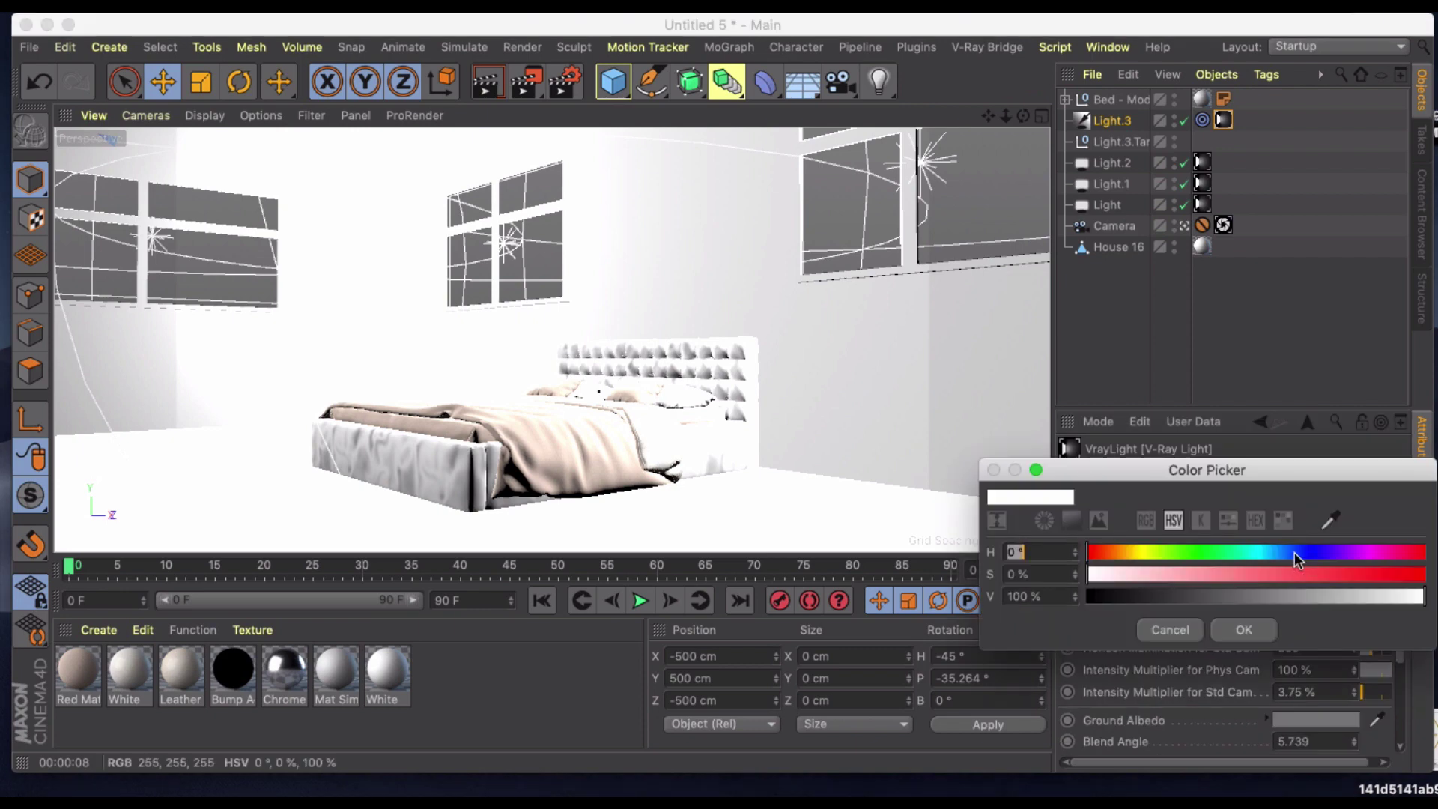
left_click_drag(1122, 546, 1172, 573)
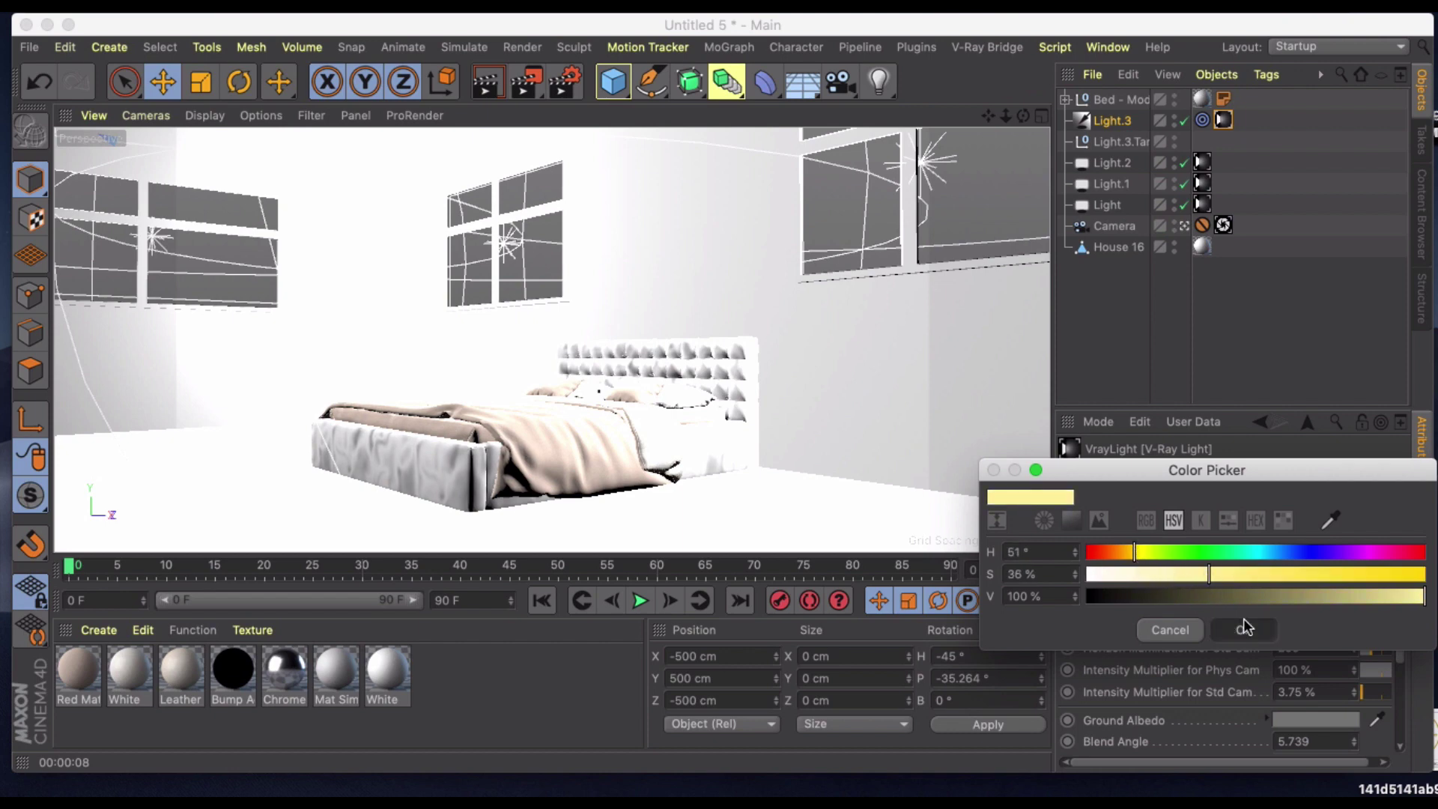
left_click(1243, 627)
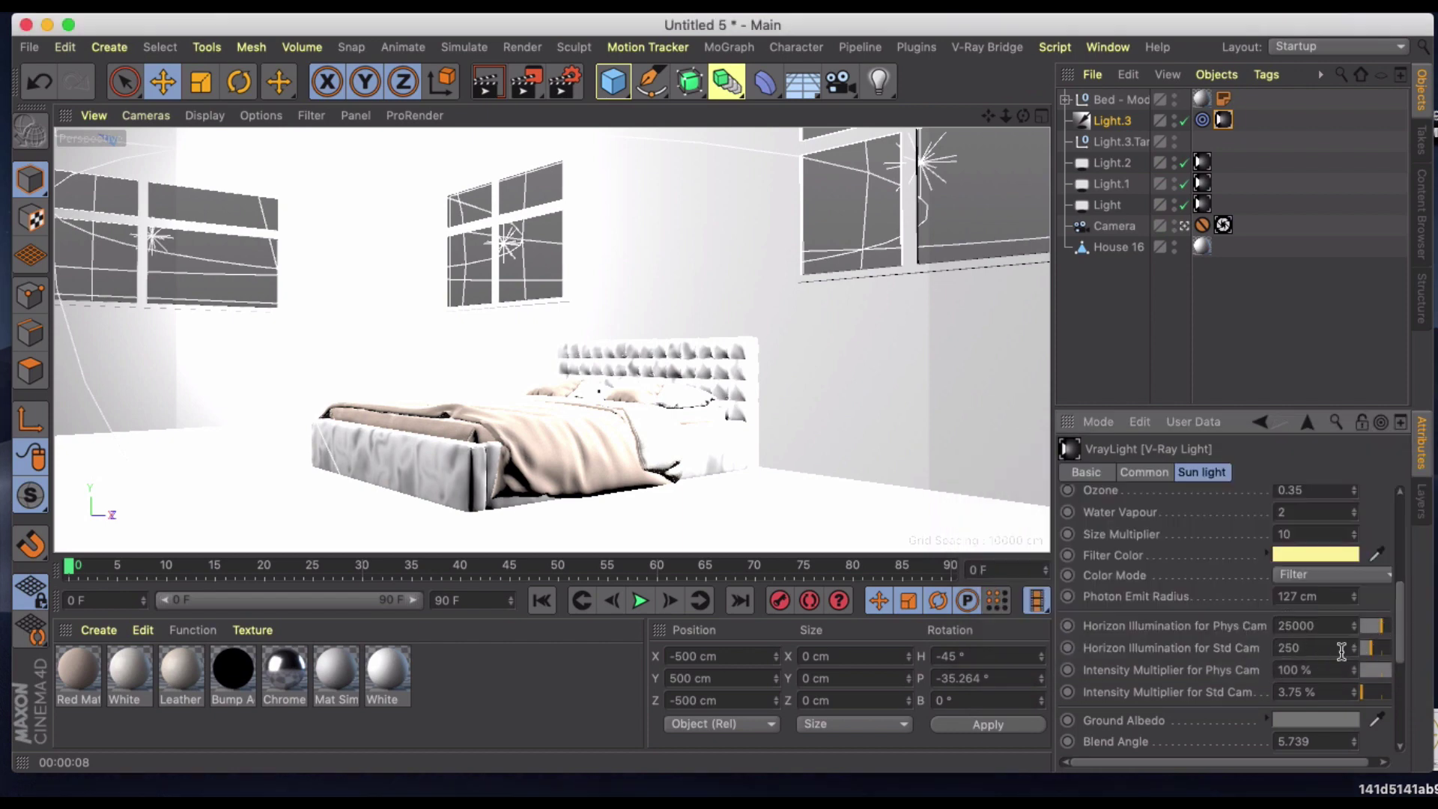
scroll(1407, 636, "up", 5)
left_click(1234, 667)
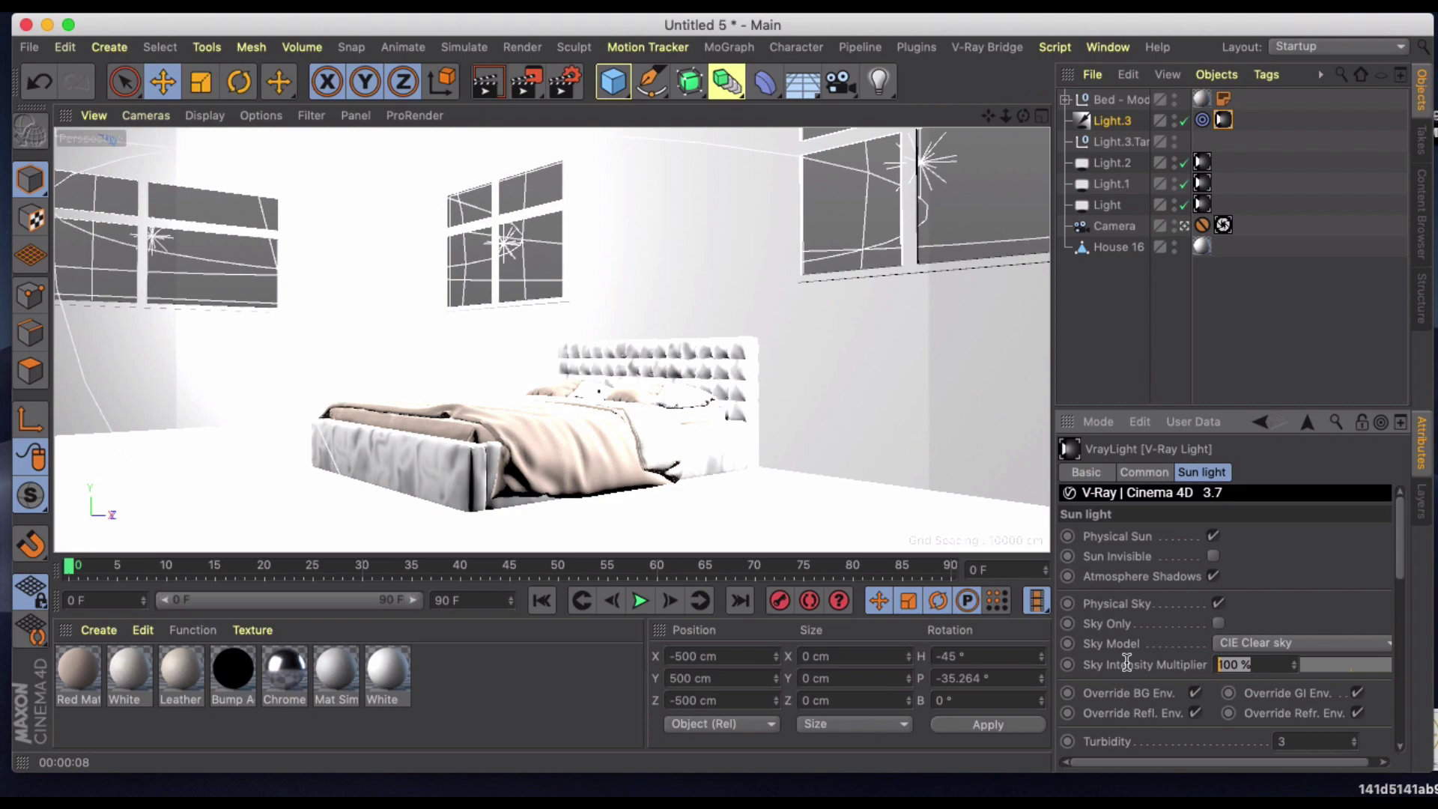
type("45")
key("Return")
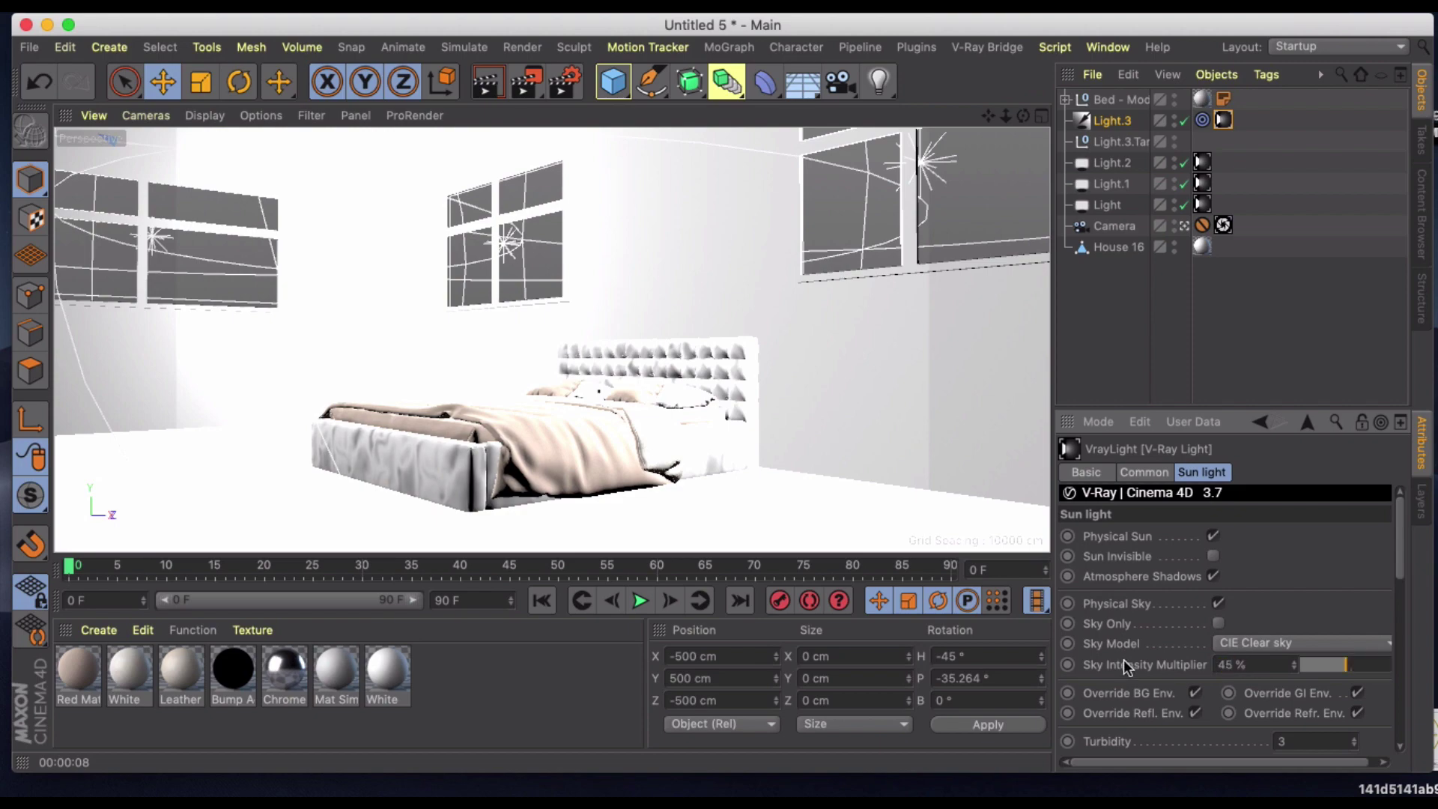
- Re-render the bedroom in the viewport with V-Ray to check the new sun settings
left_click(497, 98)
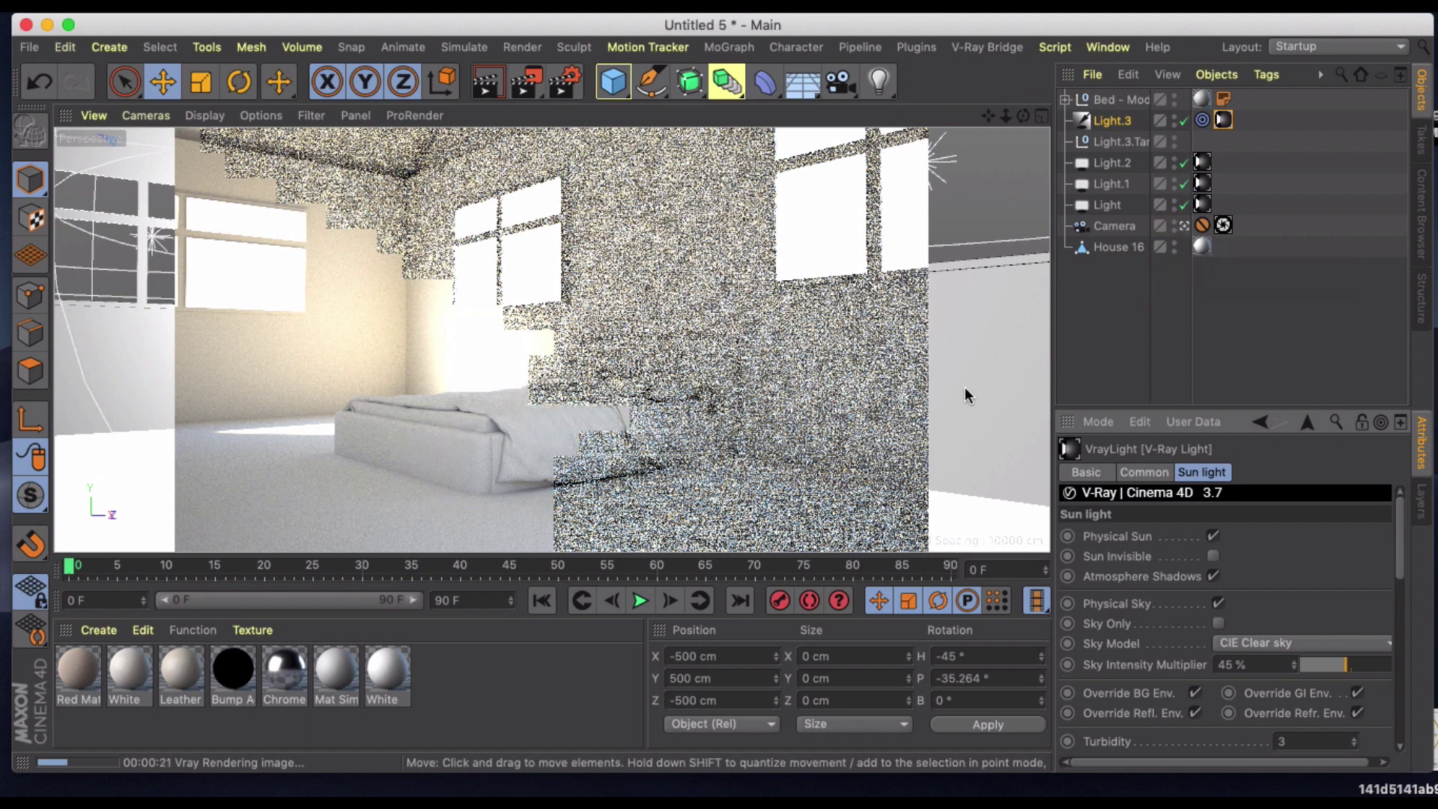
- Set the V-Ray camera's Film ISO back to 100
left_click(1222, 225)
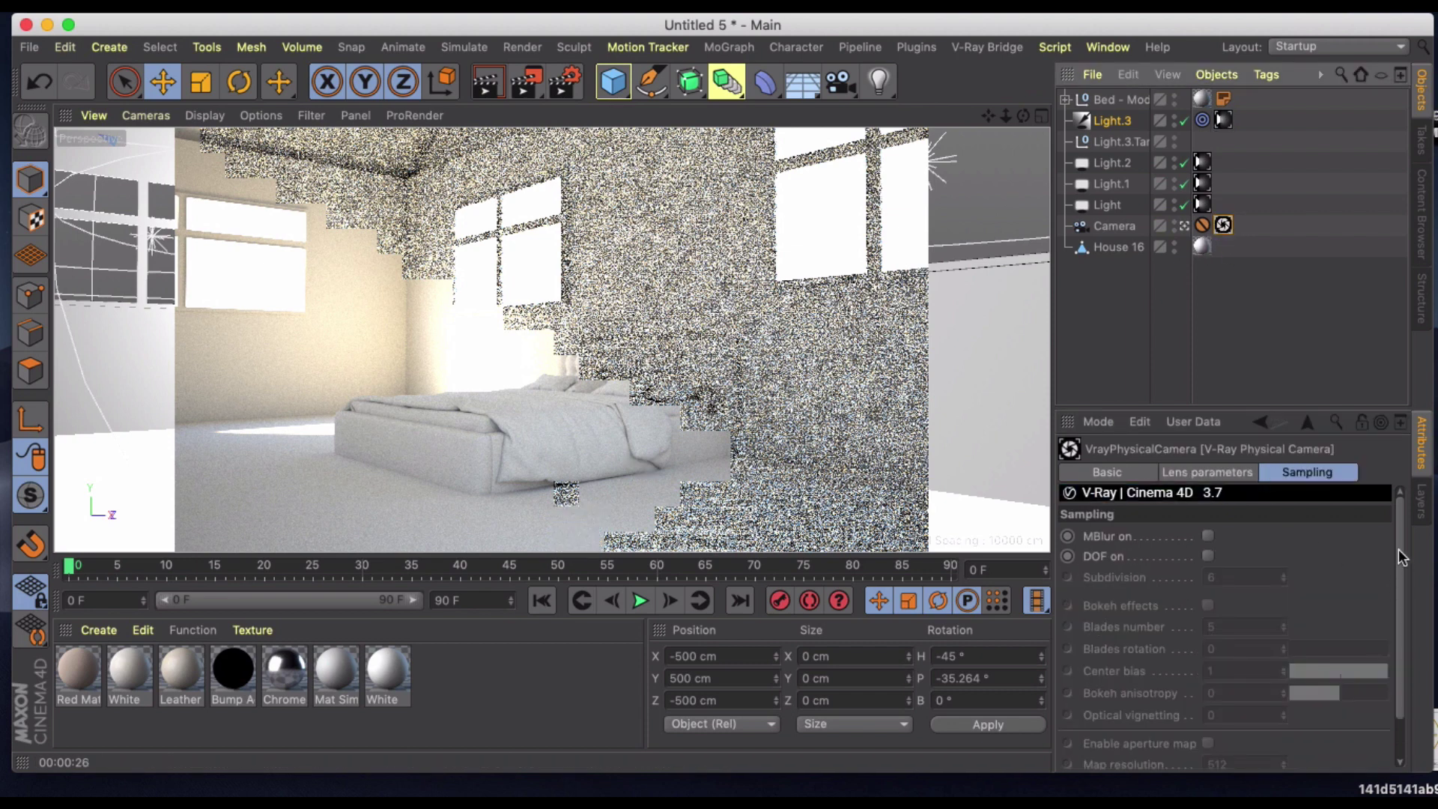
left_click(1247, 473)
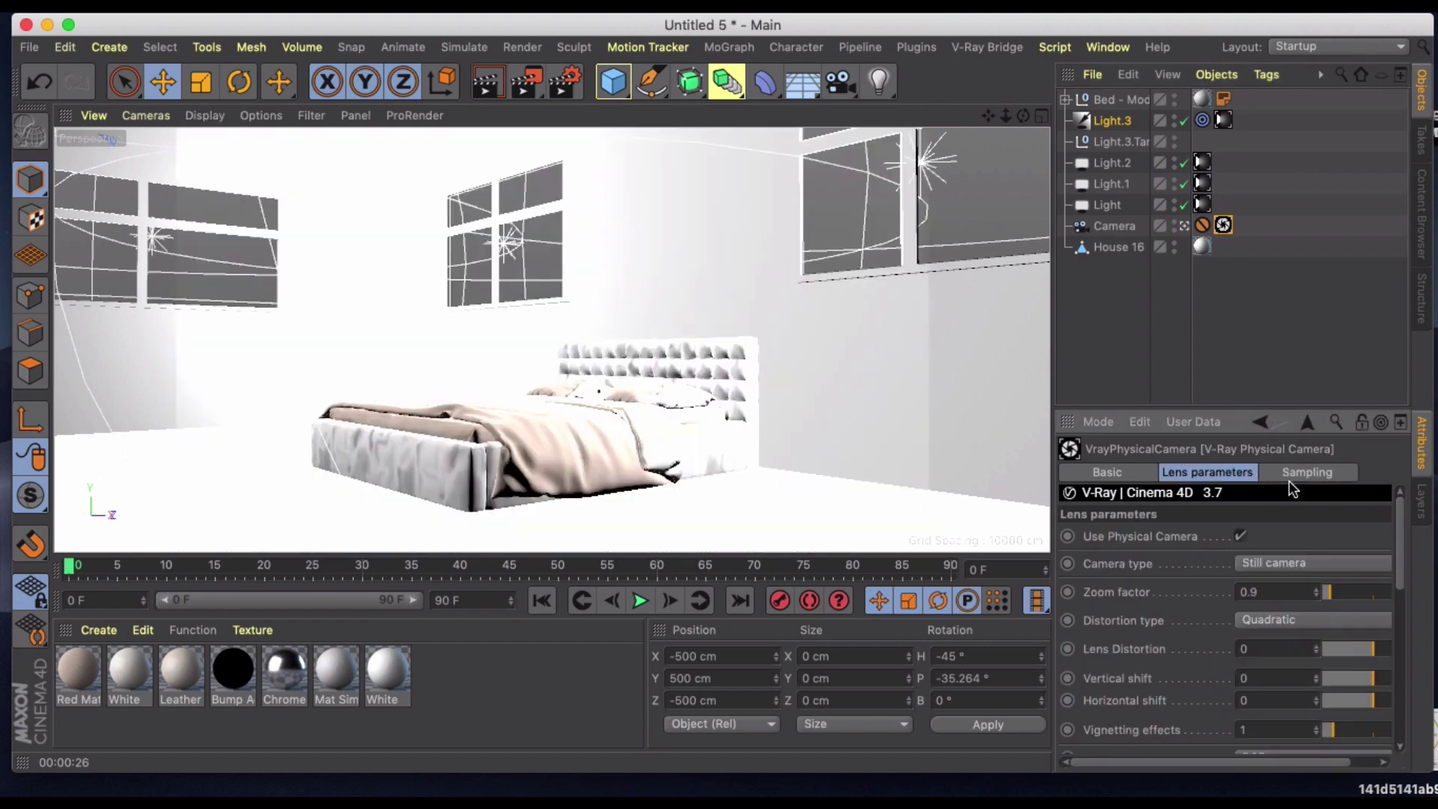
scroll(1399, 509, "down", 10)
left_click(1277, 563)
double_click(1277, 563)
type("100")
key("Return")
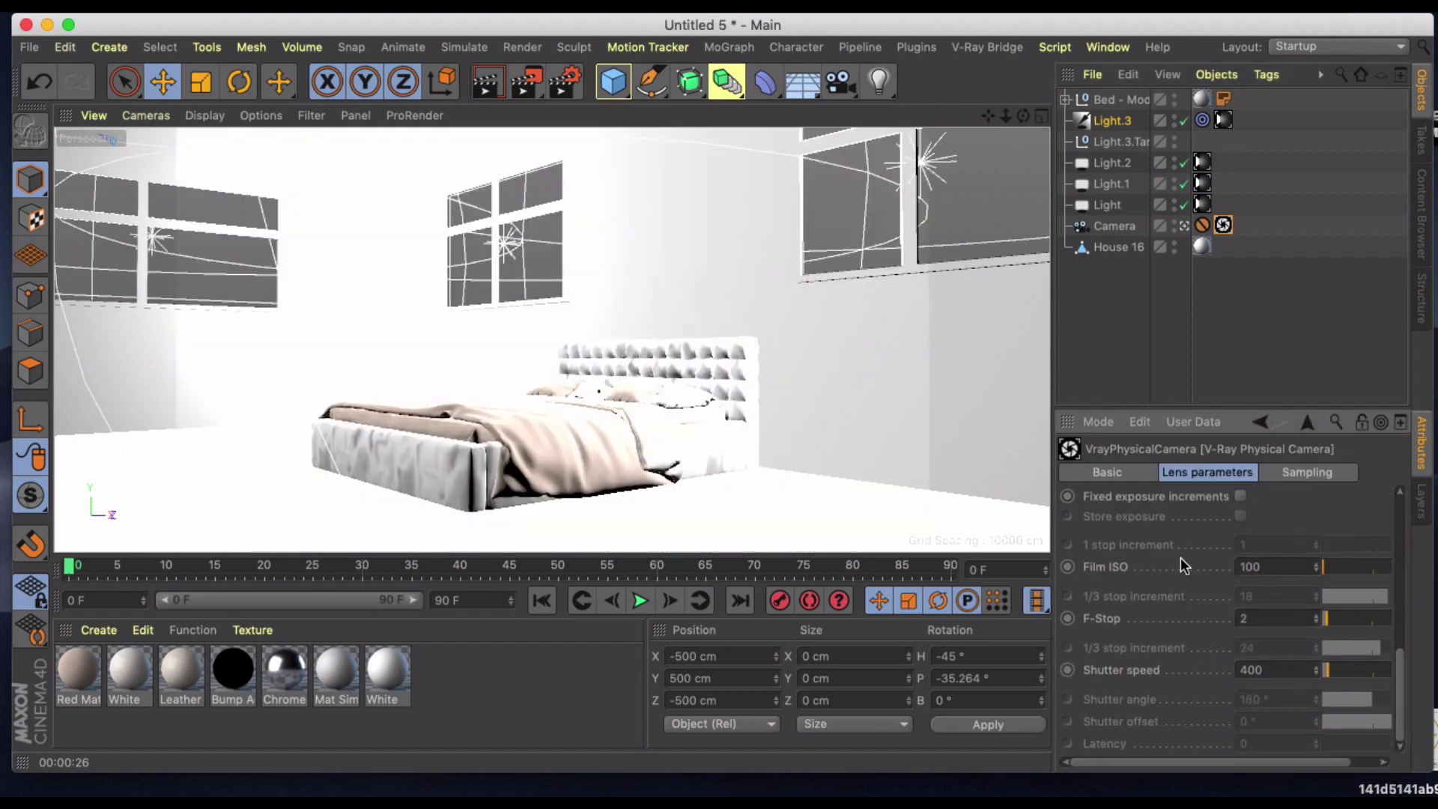
- Lower Light.3's Sky Intensity Multiplier to 40 % and render into the Picture Viewer
left_click(1223, 120)
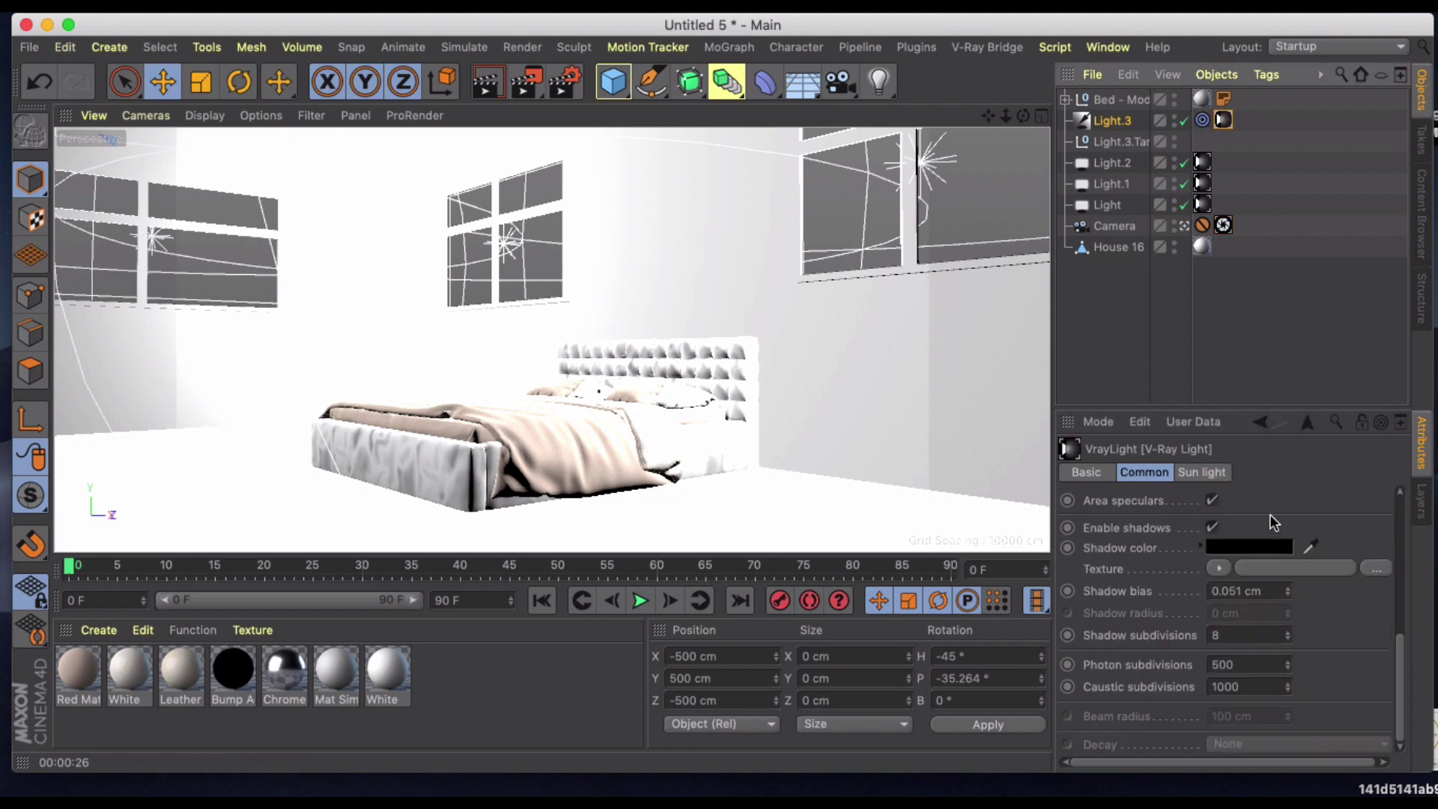
scroll(1399, 536, "up", 5)
left_click(1202, 472)
left_click(1273, 594)
type("40")
key("Return")
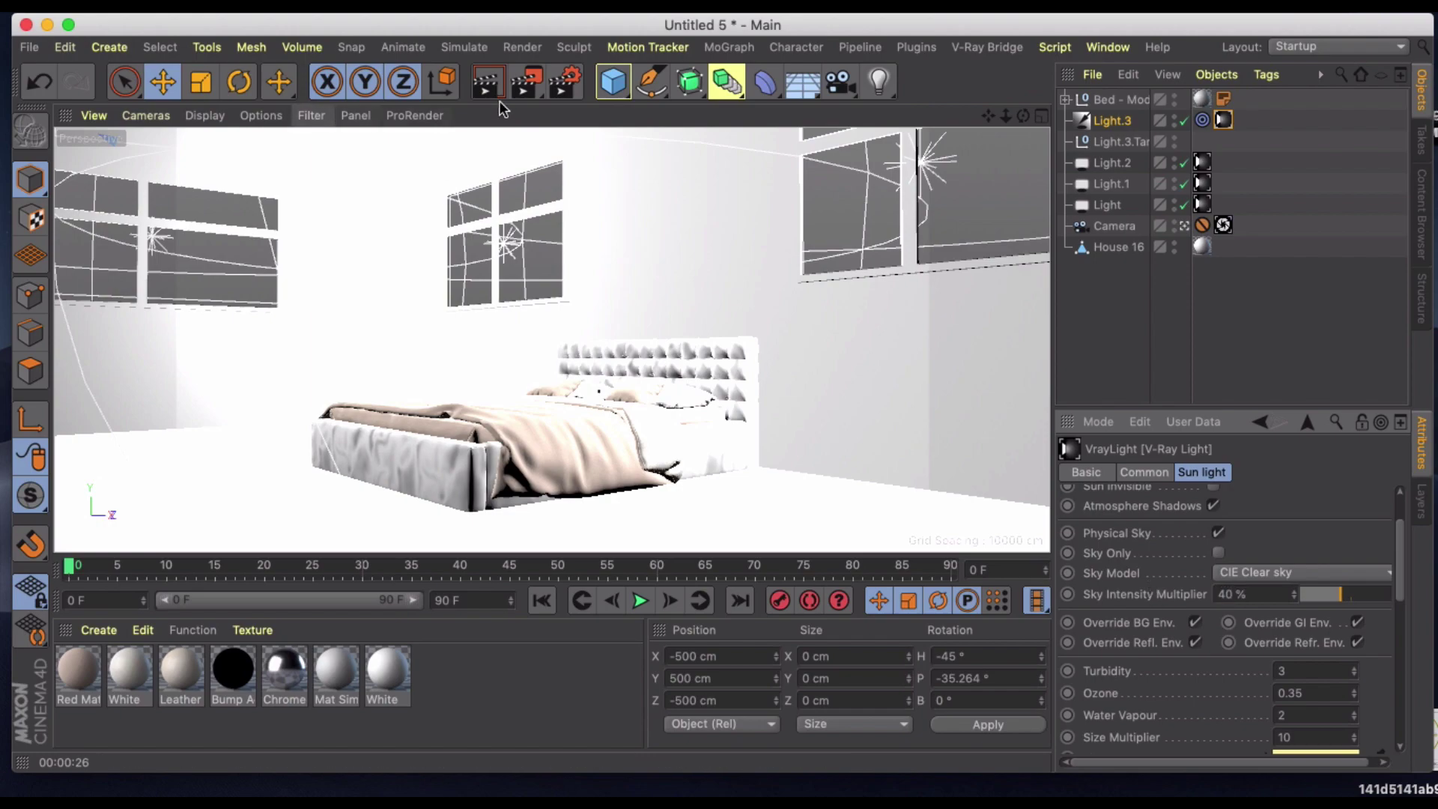
left_click(522, 85)
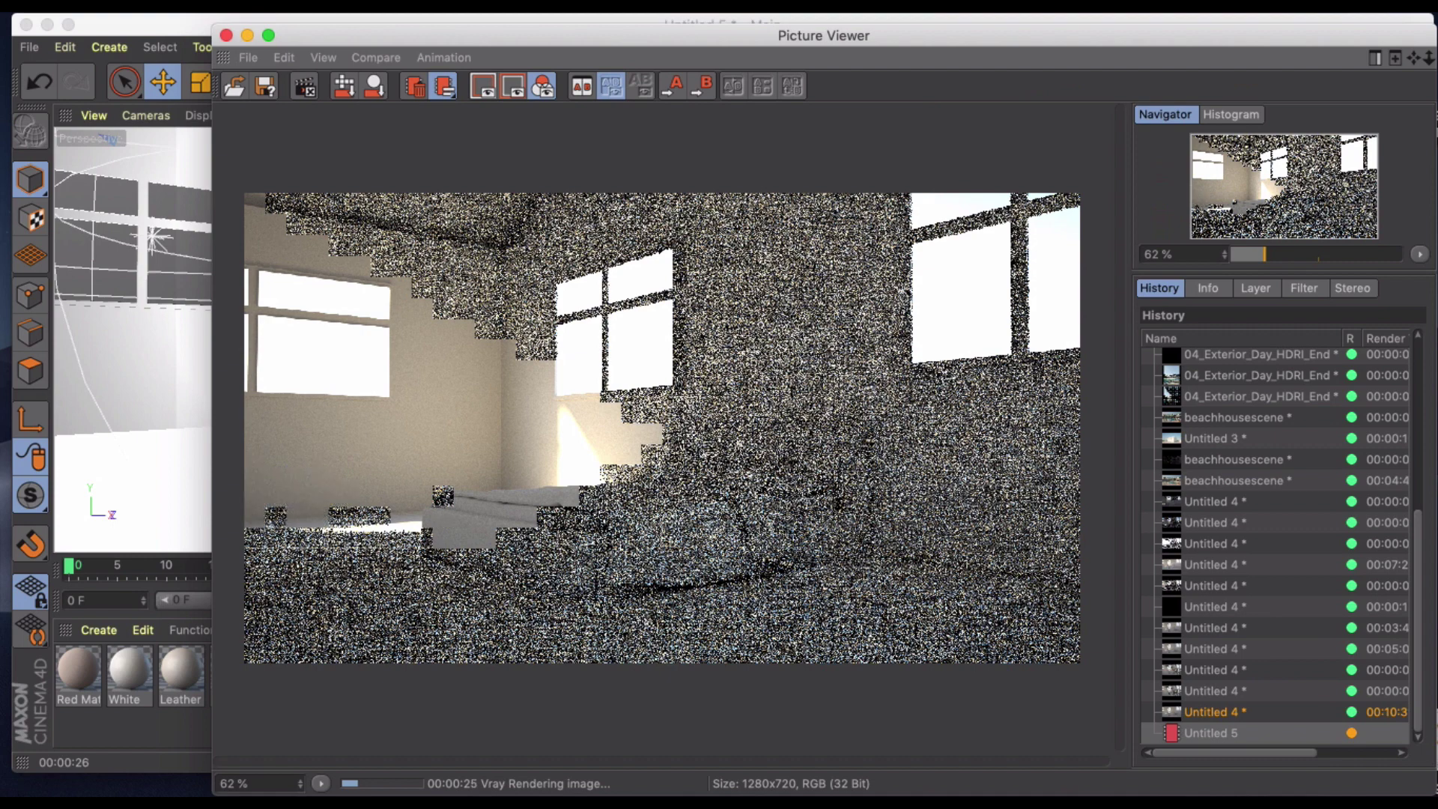
left_click(247, 35)
left_click(572, 89)
scroll(1190, 391, "down", 2)
scroll(1189, 391, "down", 5)
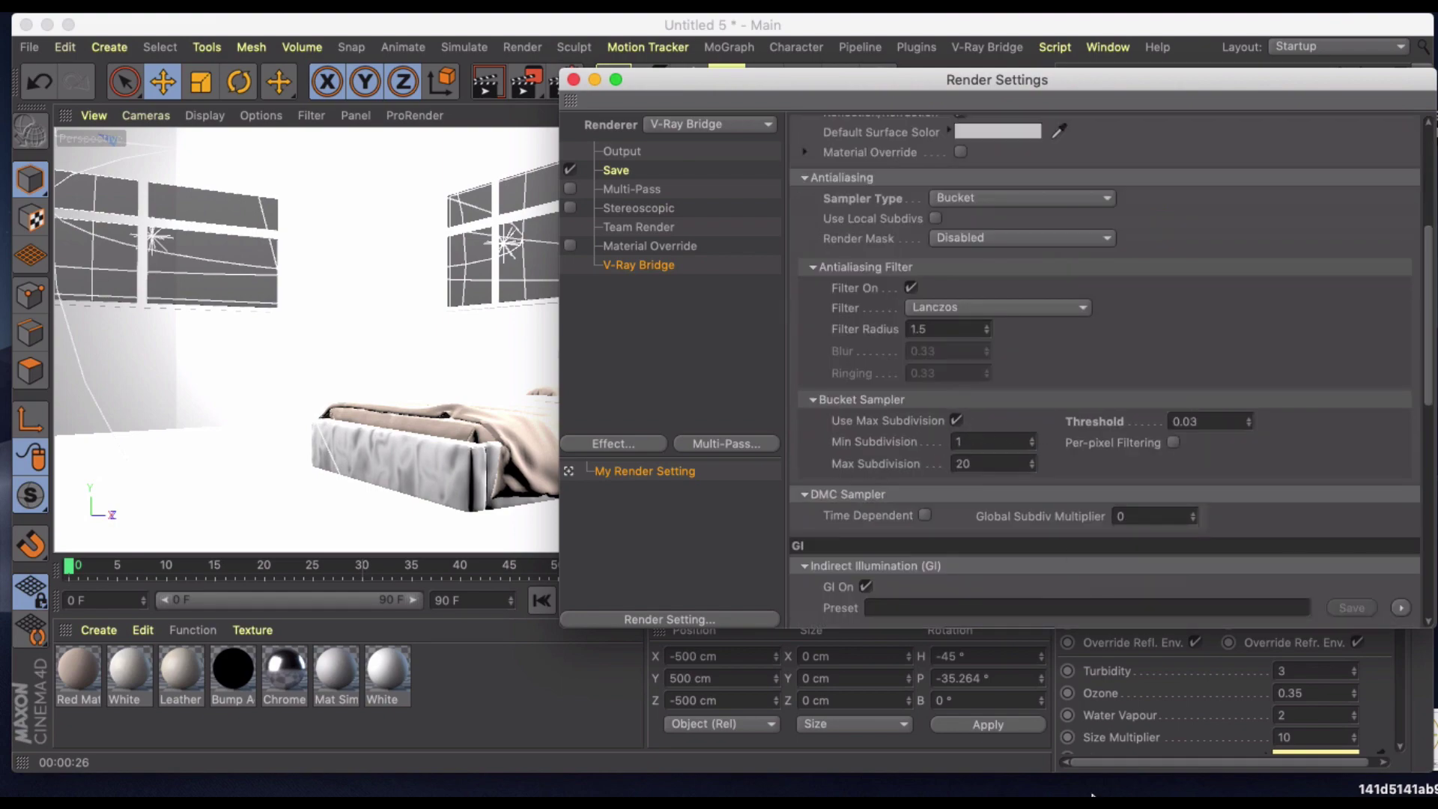
mouse_move(1092, 796)
left_click(1344, 782)
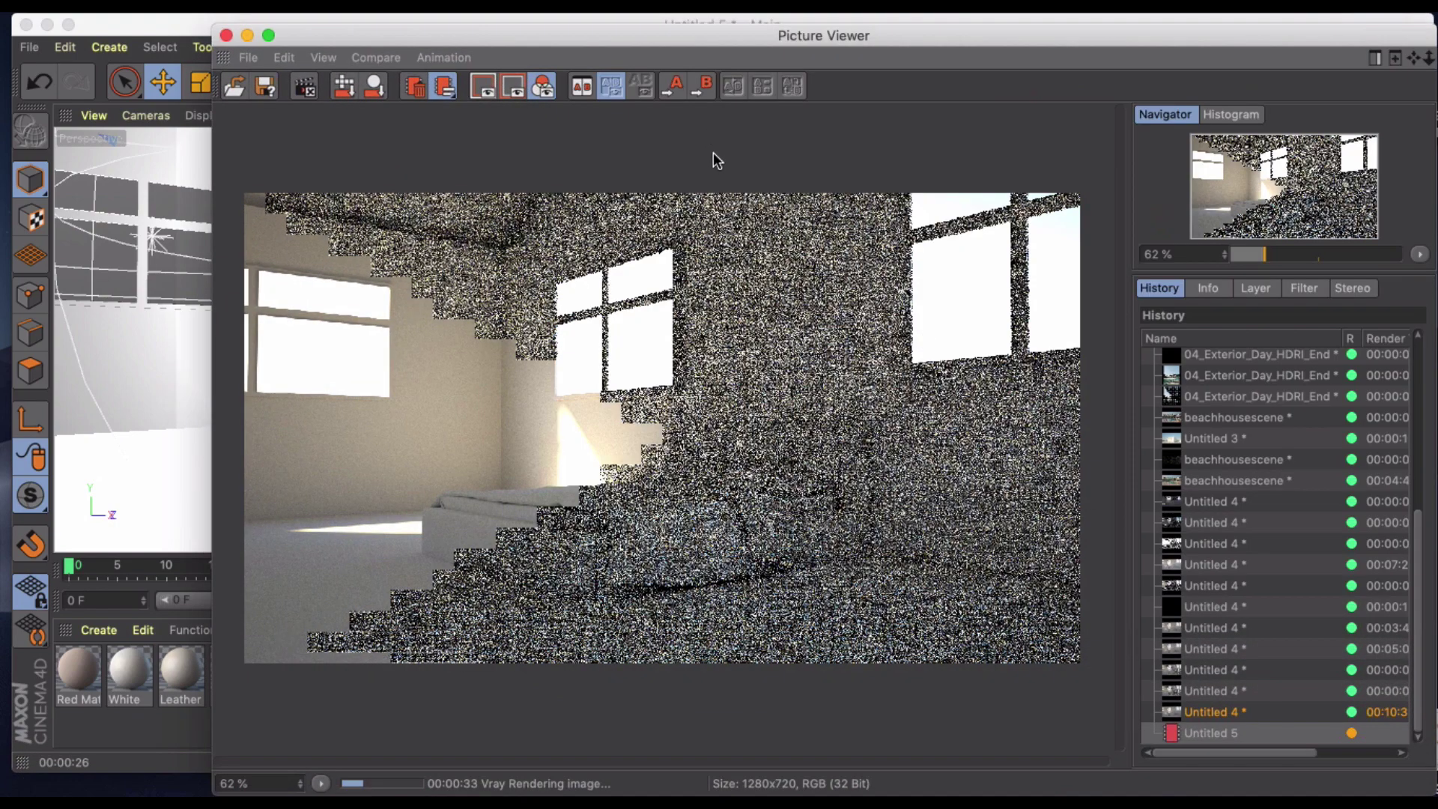
left_click(1196, 712)
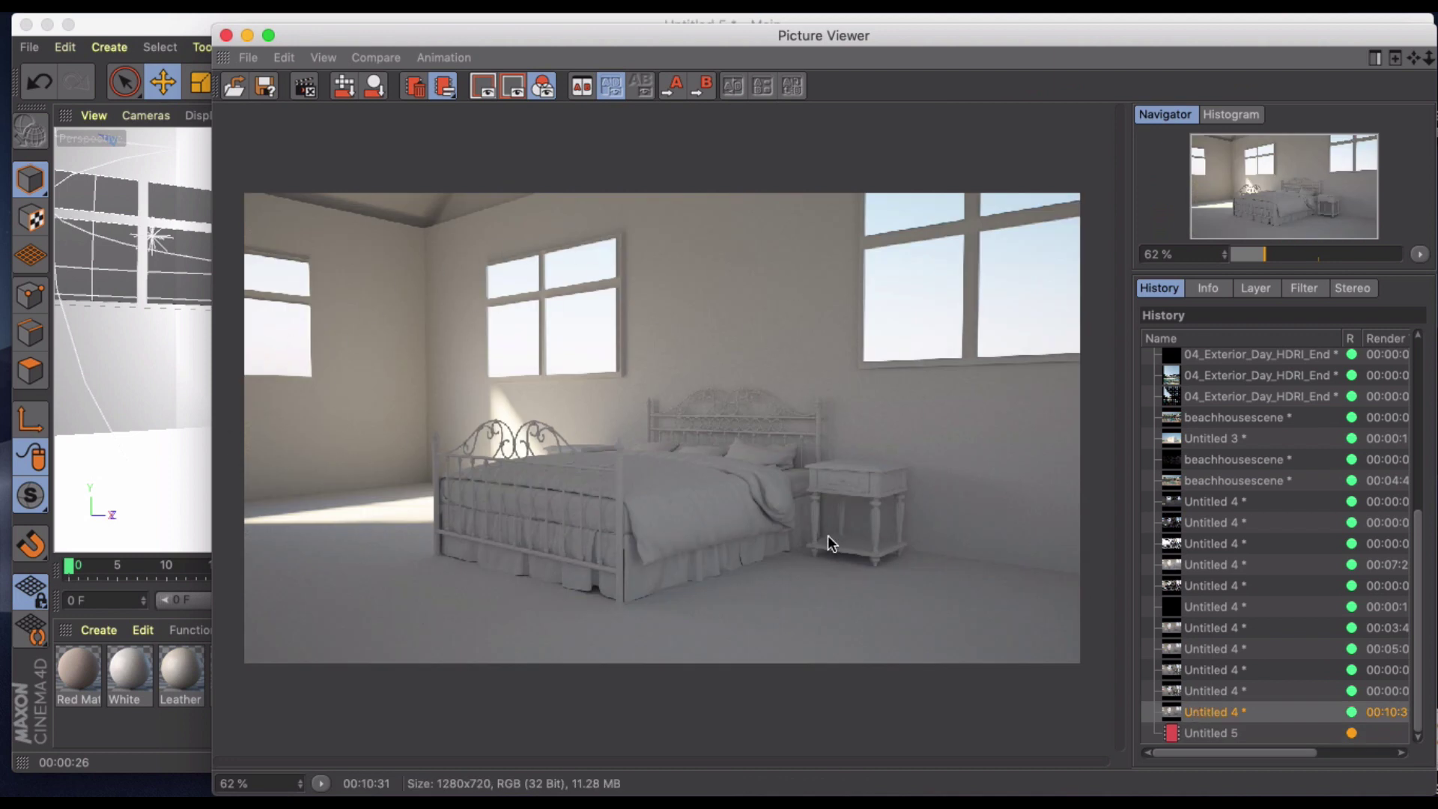
left_click(1212, 728)
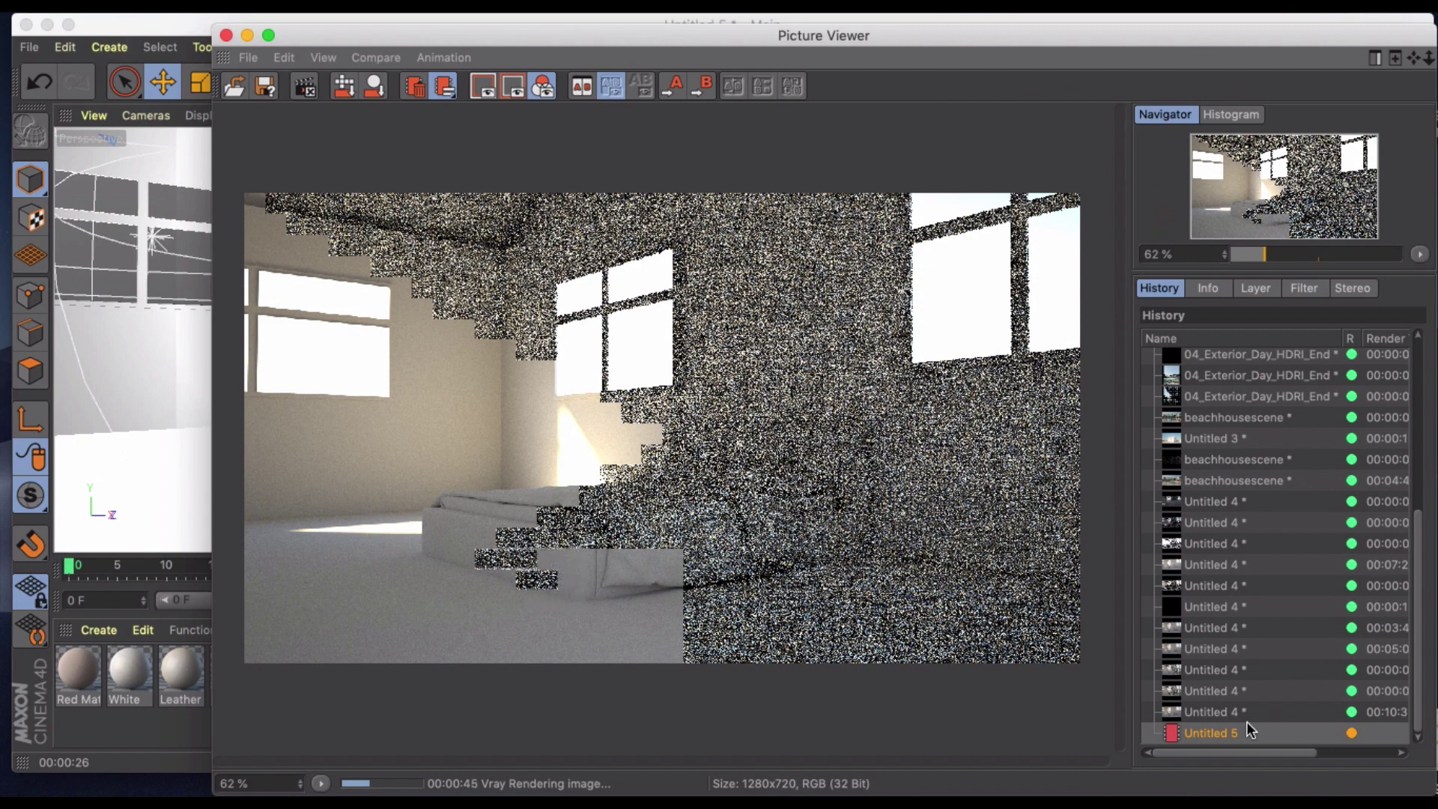
left_click(1212, 711)
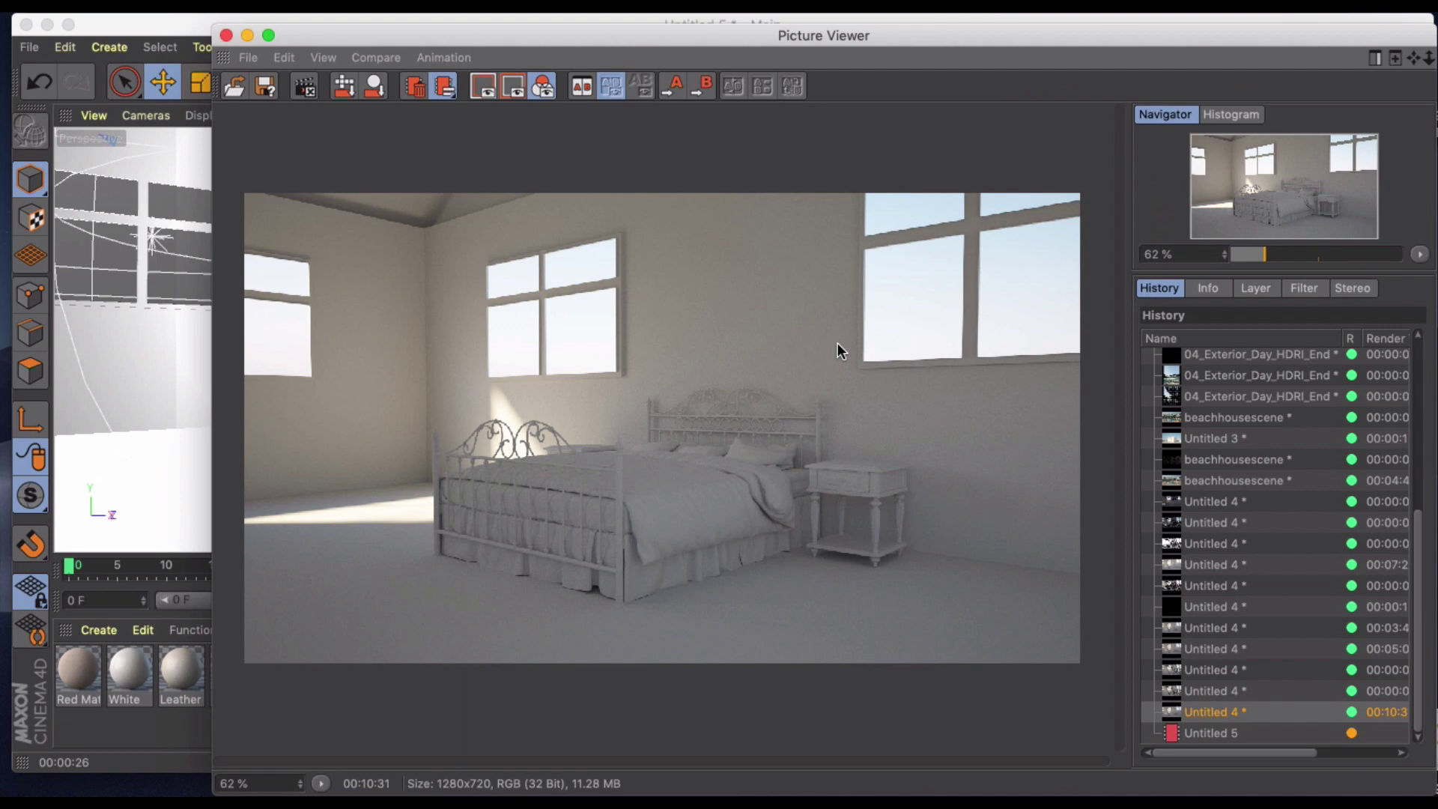
left_click(1193, 731)
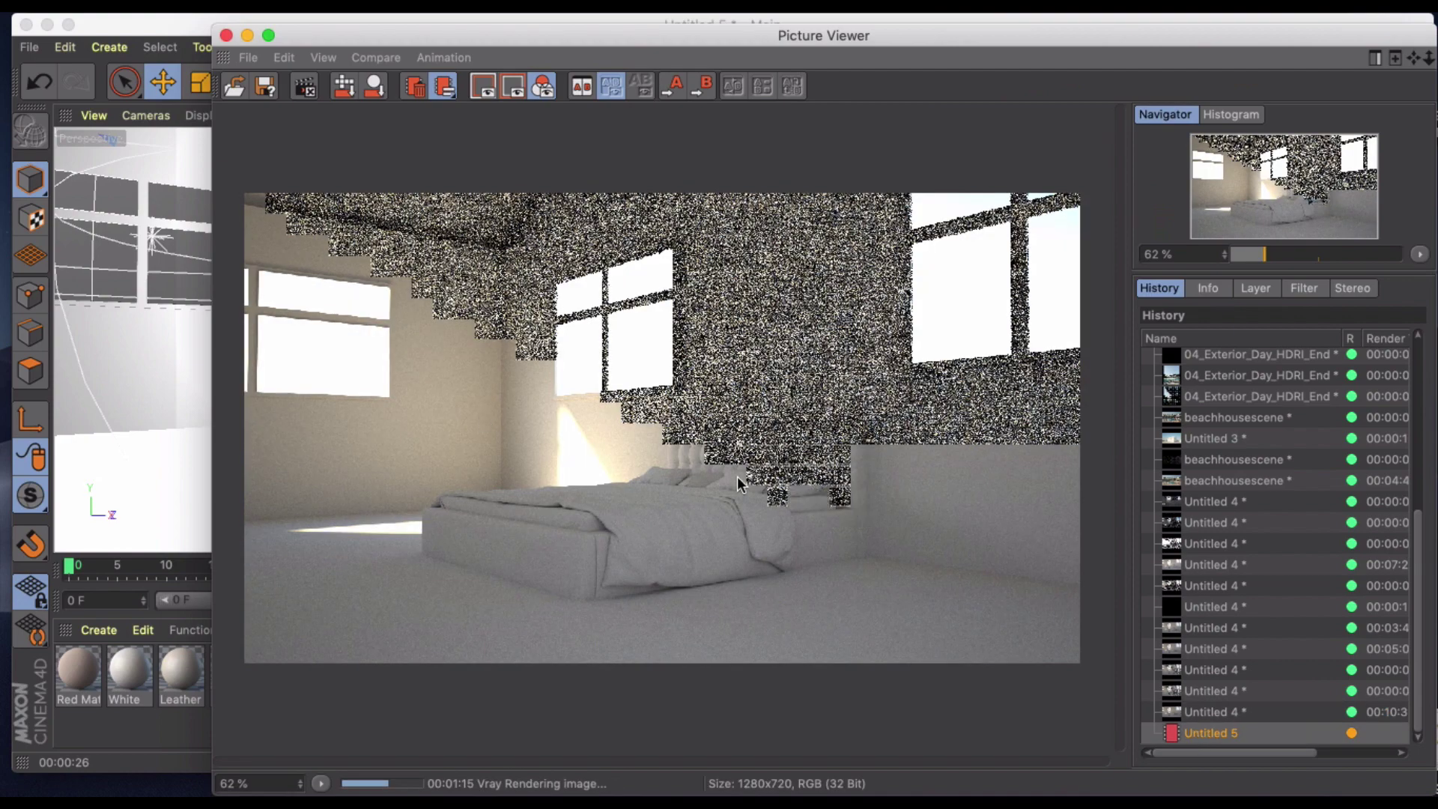